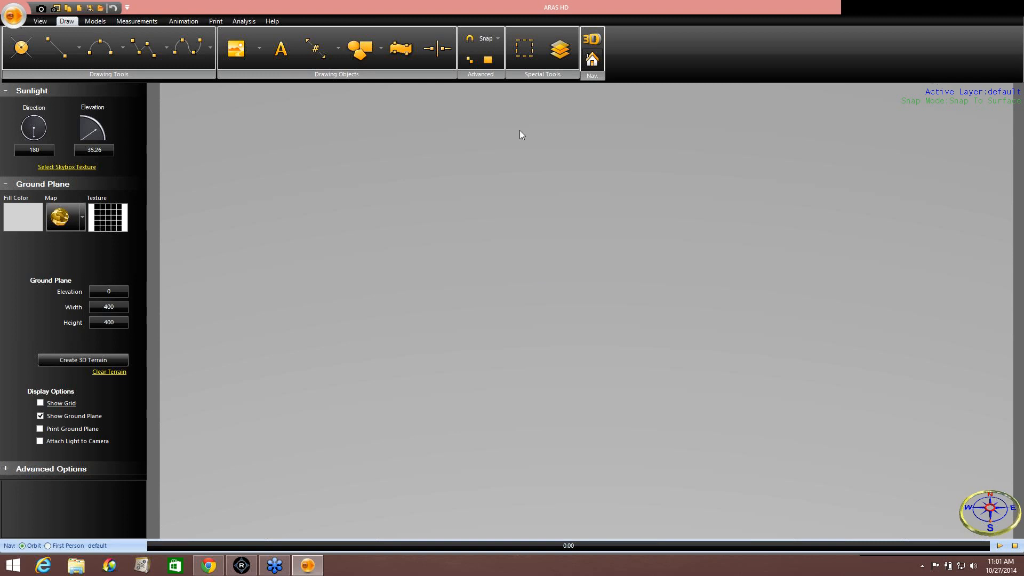
Import the measurement log ArasExponentData.csv as Aras 360 Csv and move the point set to about North -36, East 31
left_click(136, 21)
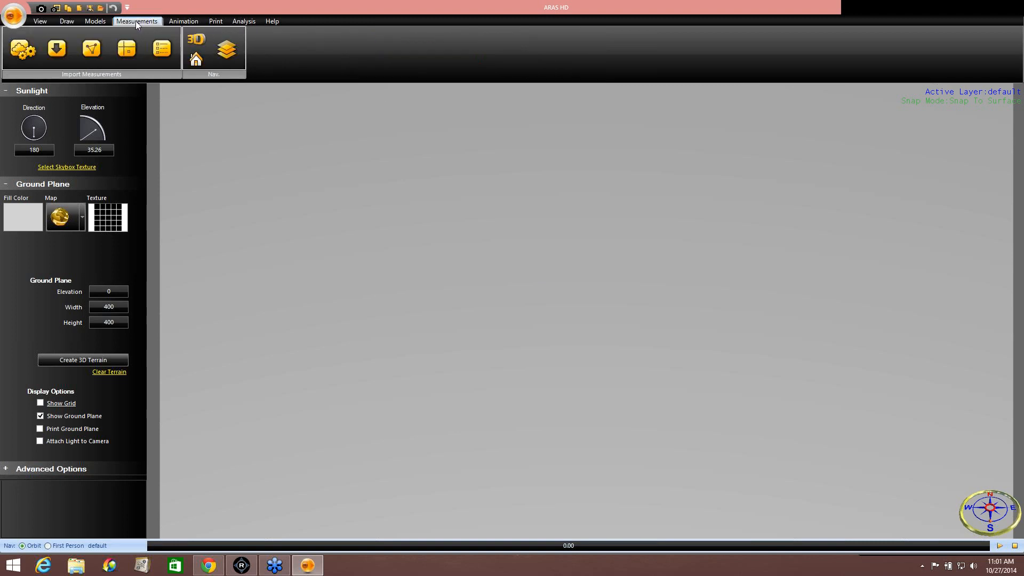
left_click(57, 53)
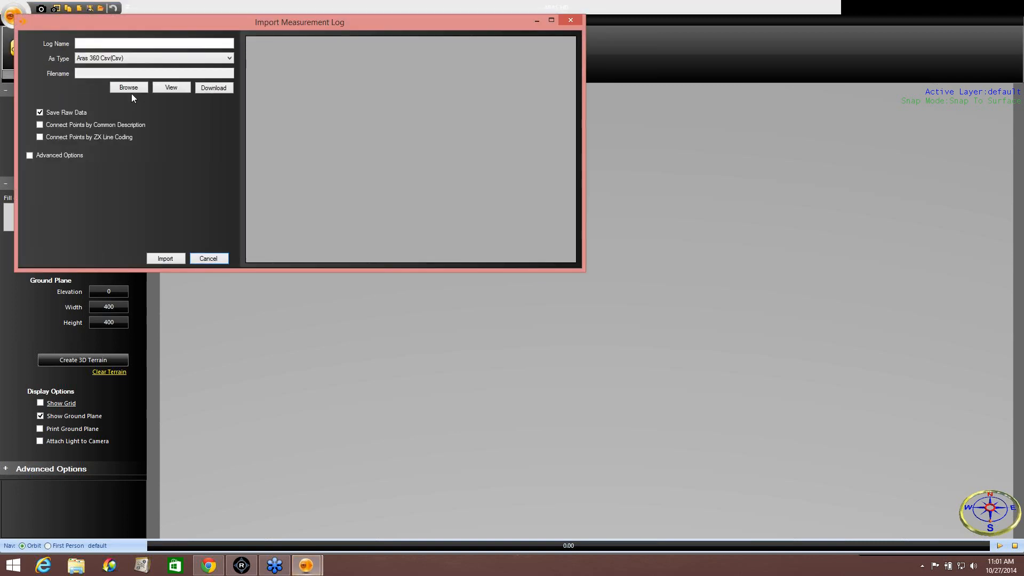
left_click(130, 87)
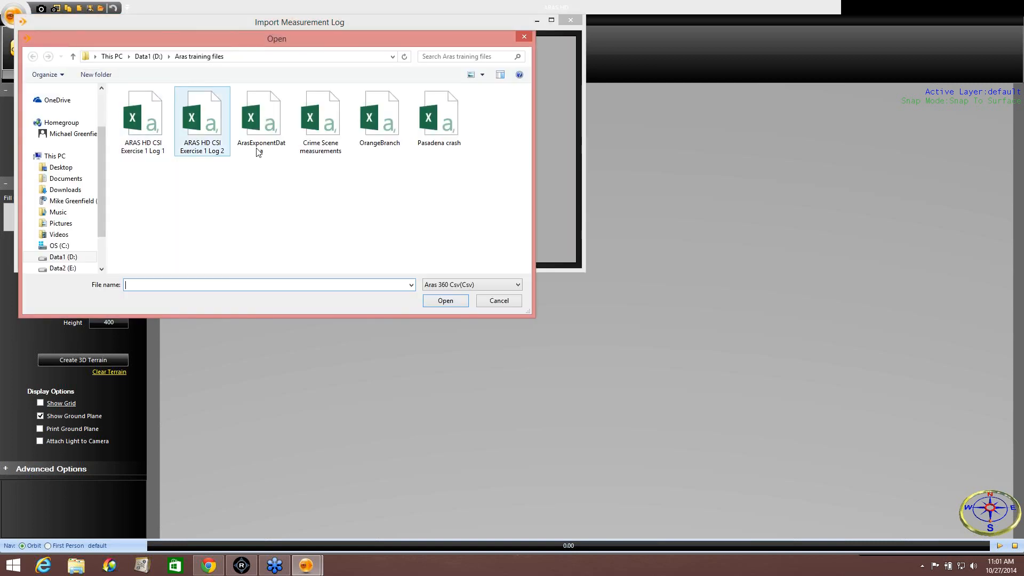
left_click(272, 136)
left_click(445, 300)
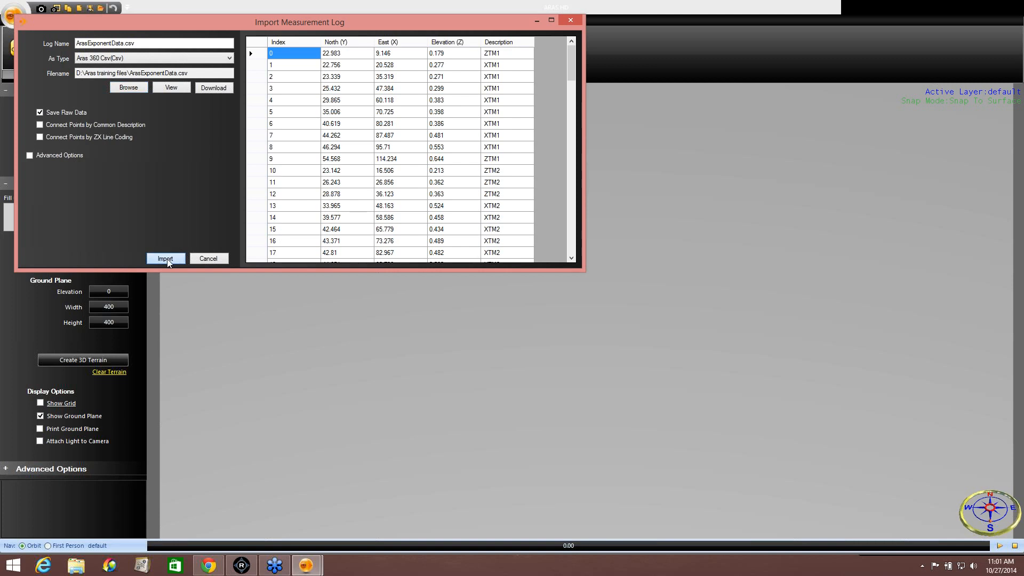
left_click(166, 258)
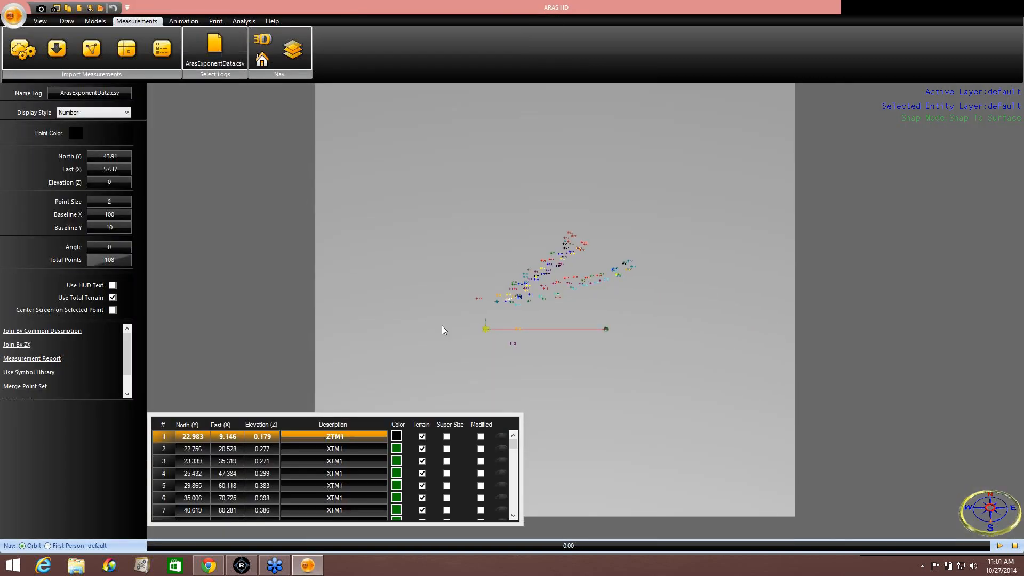
middle_click_drag(487, 331, 591, 320)
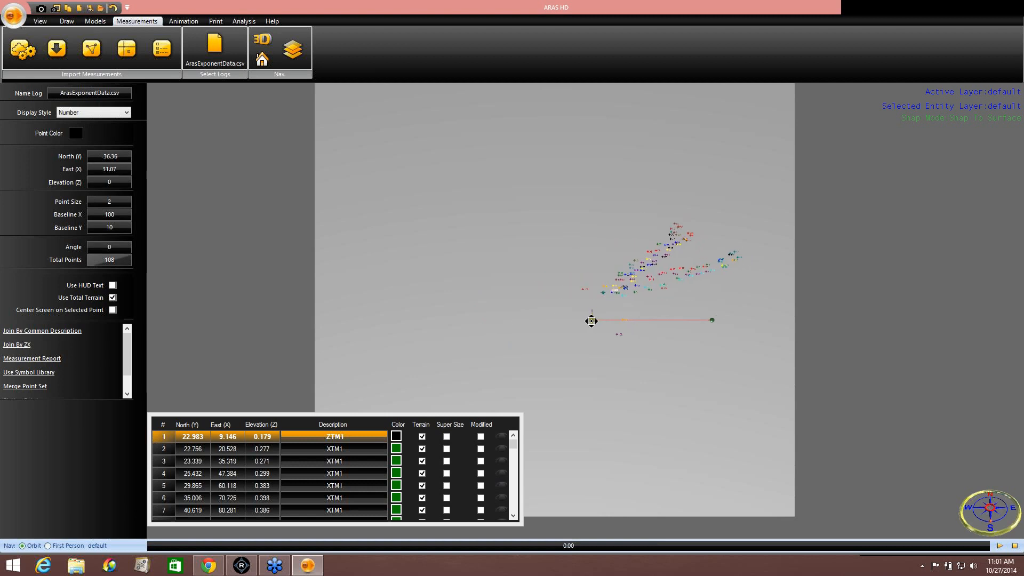
Set the color of all imported points to black and join the points by ZX line coding
left_click(77, 134)
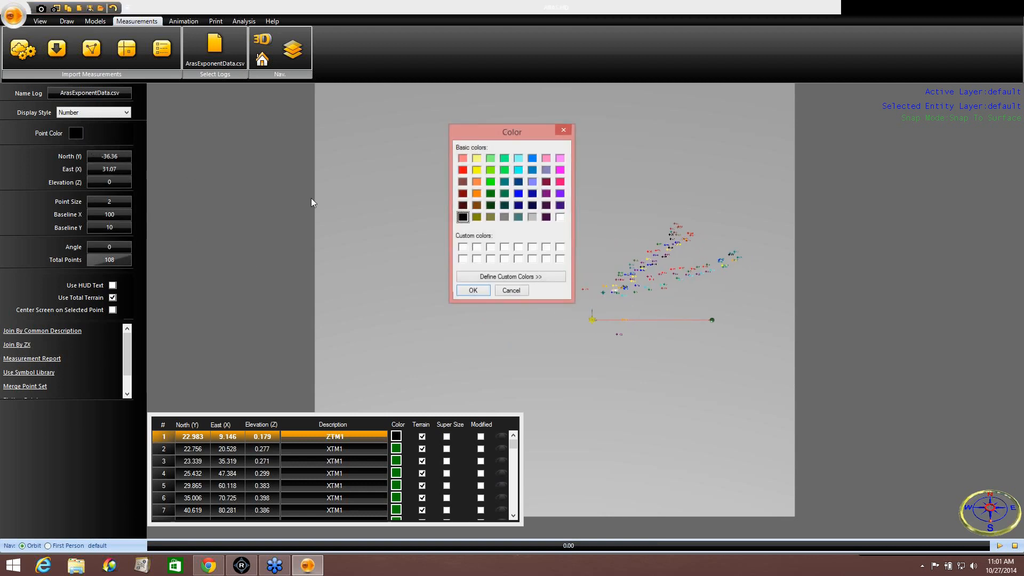
left_click(473, 291)
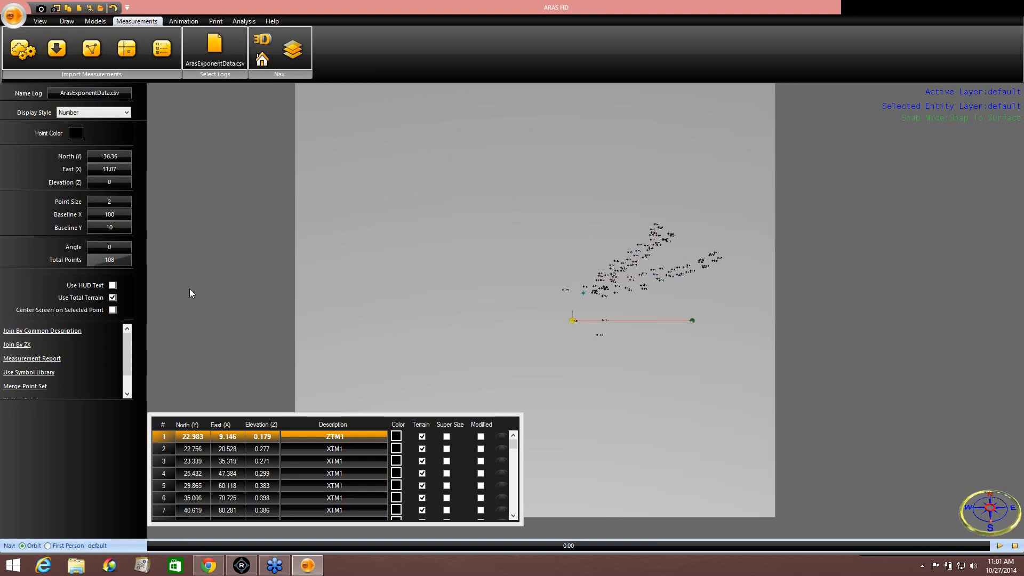
left_click(19, 345)
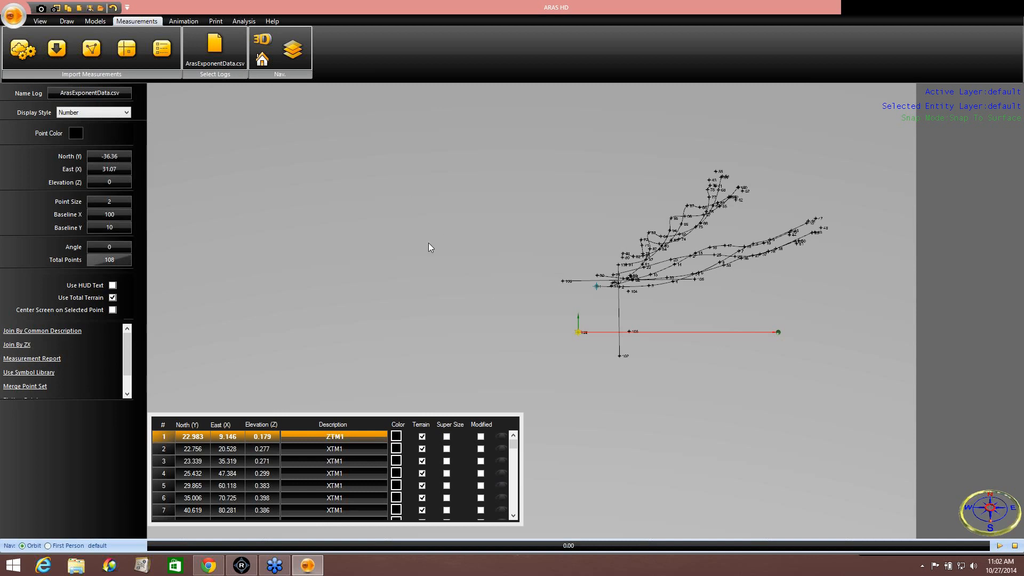
left_click(451, 272)
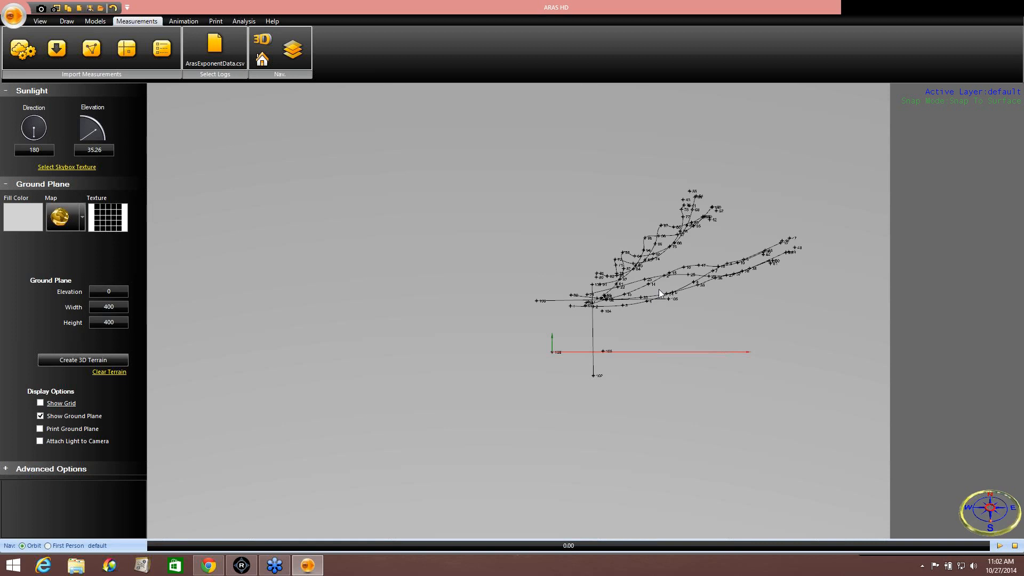
Inspect the joined curves in the upper group of measured marks one by one
left_click(660, 241)
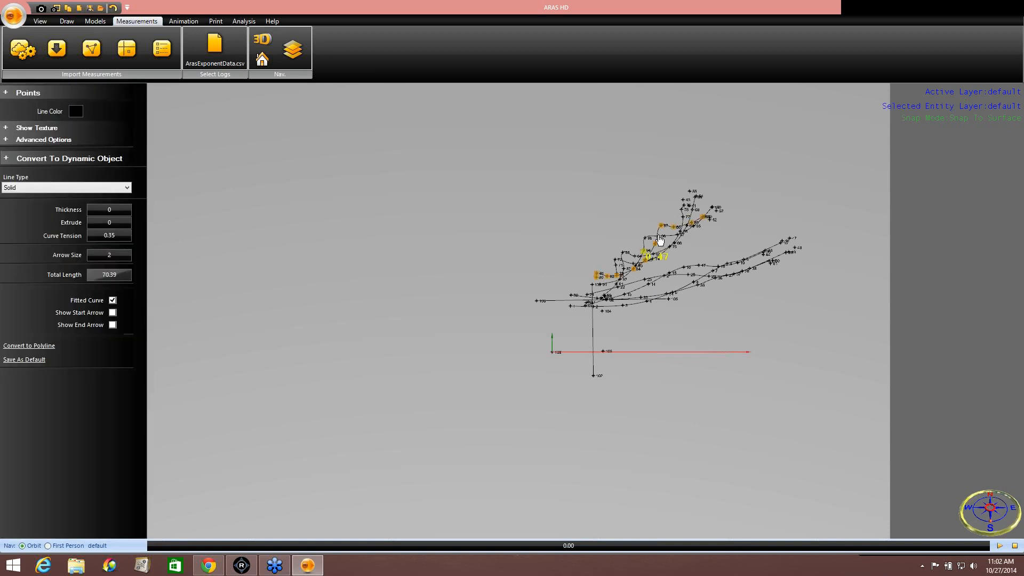
left_click(677, 247)
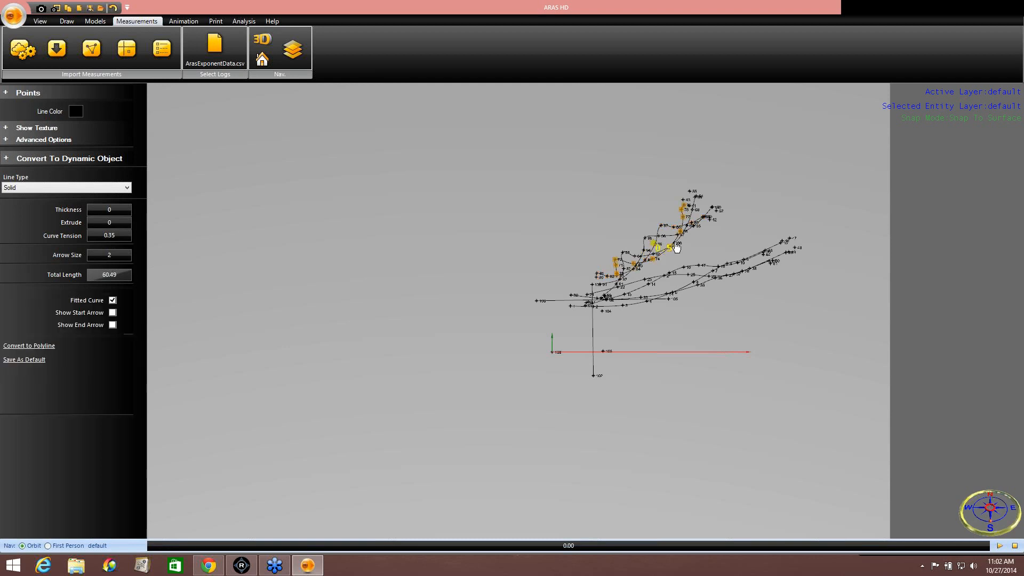
left_click(663, 240)
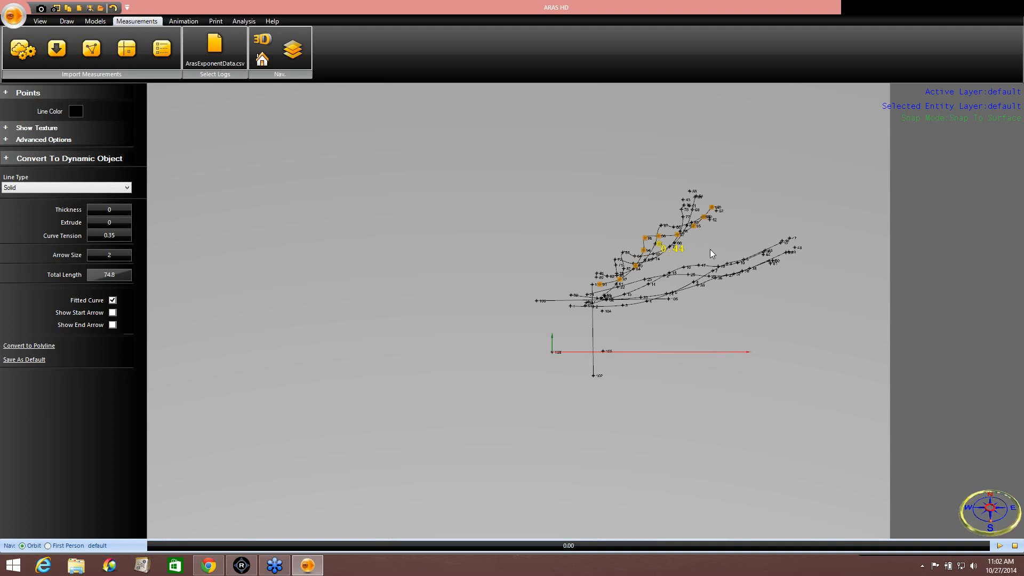
left_click(625, 203)
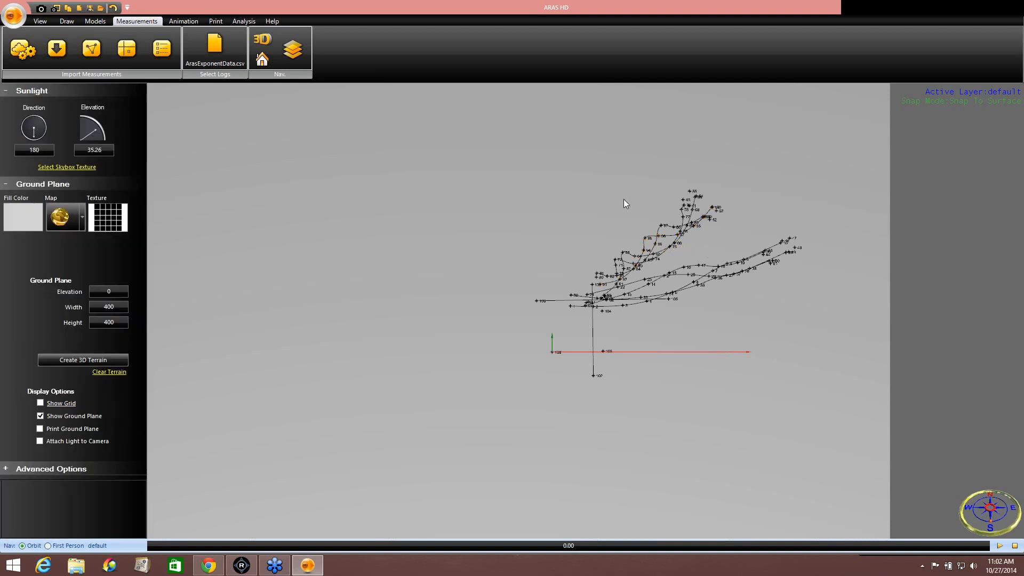
Select all measured points and joined lines with a selection window and move them to a new layer named Evidence
left_click(67, 21)
left_click(520, 50)
left_click(441, 166)
left_click_drag(608, 386, 775, 424)
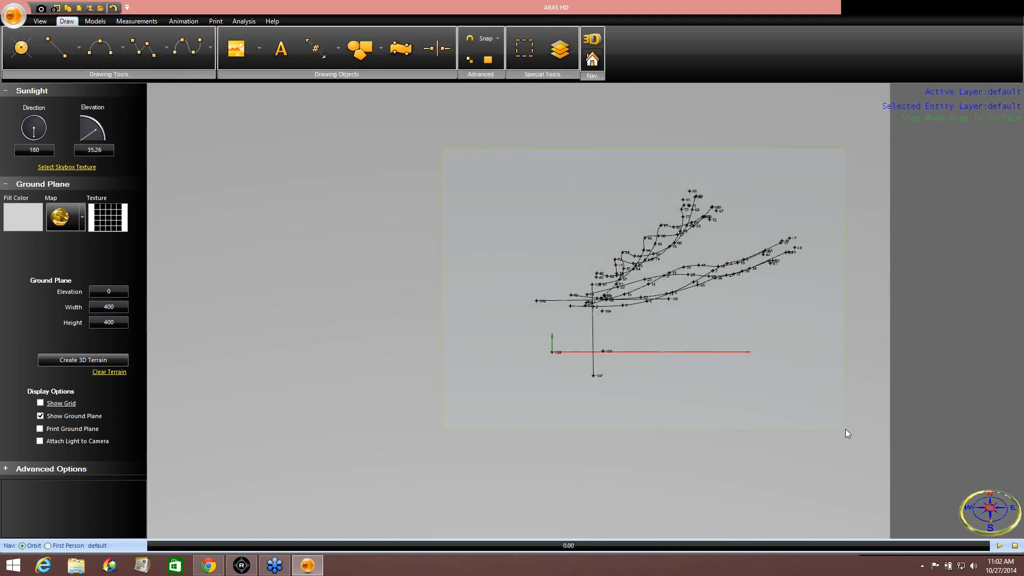
left_click_drag(847, 429, 848, 429)
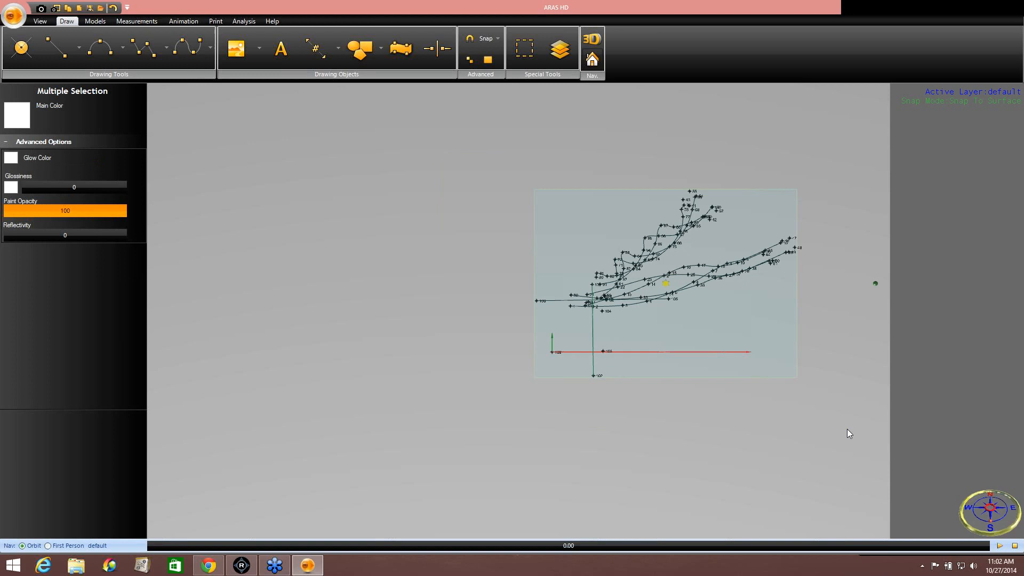
right_click(663, 284)
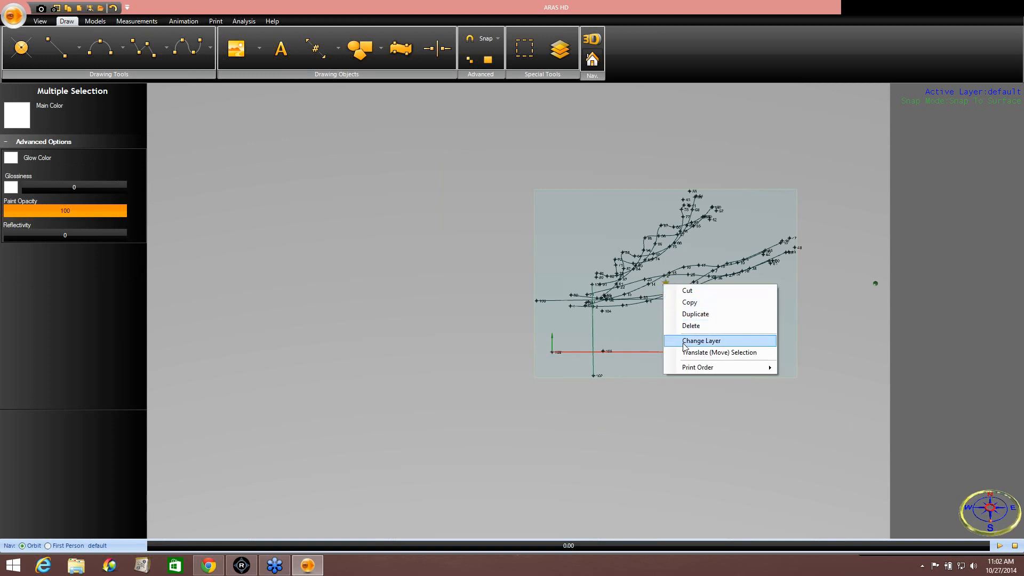
left_click(701, 341)
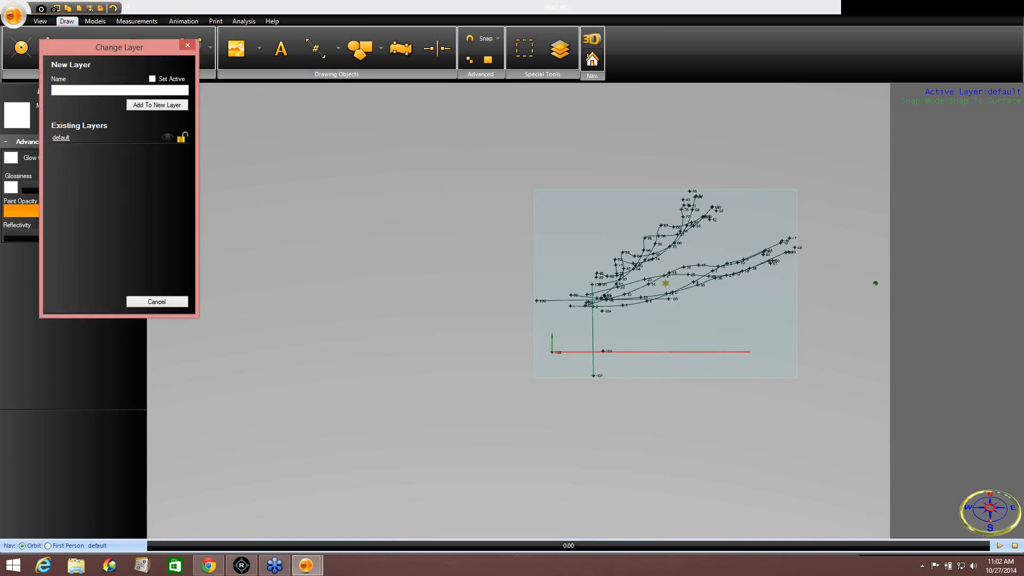
type("Evidence")
left_click(155, 105)
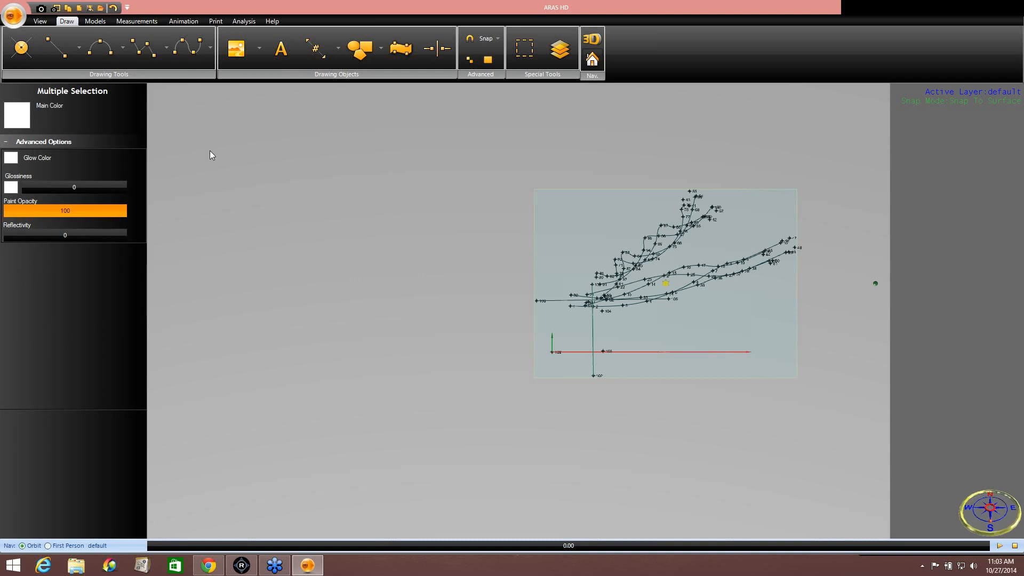
Lock the Evidence layer
left_click(560, 51)
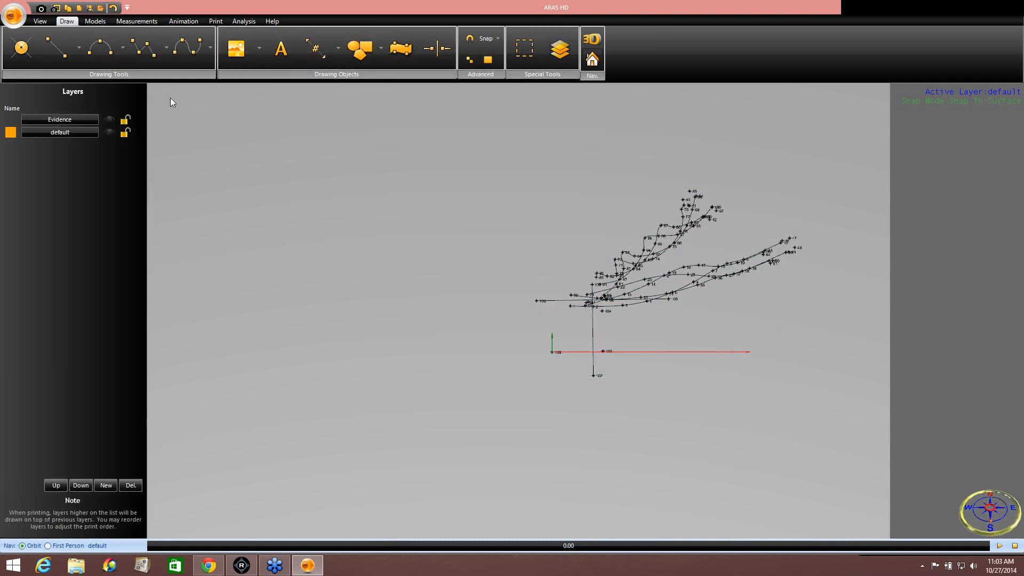
left_click(126, 120)
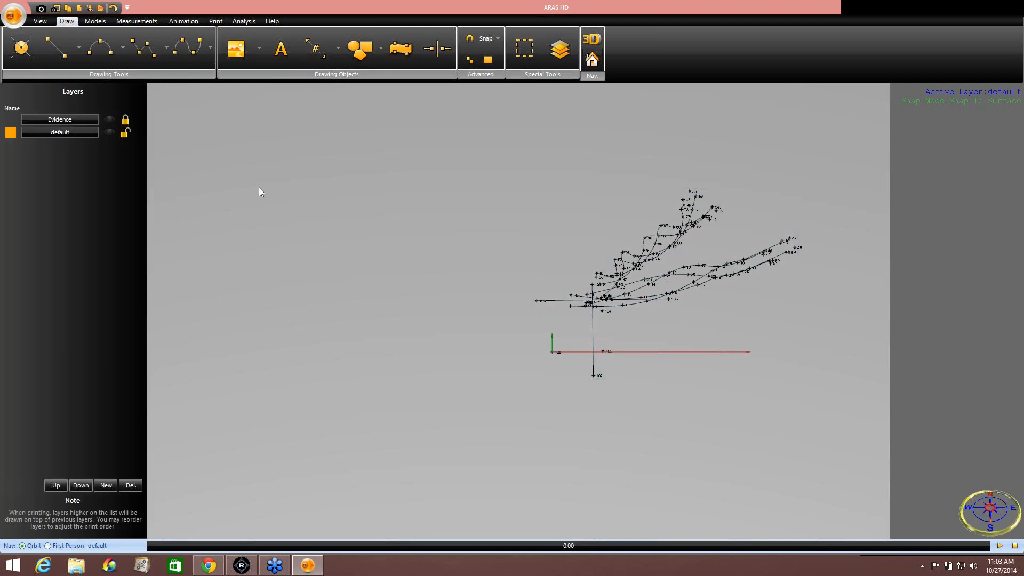
left_click(401, 272)
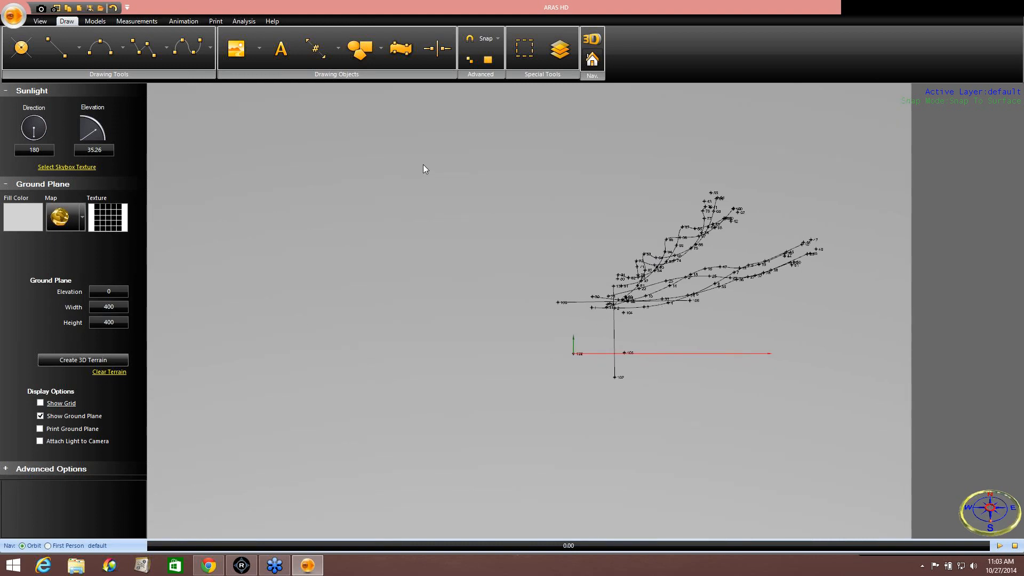
Insert a basic linear momentum analysis and move its diagram farther away from the evidence points, to their west
left_click(247, 22)
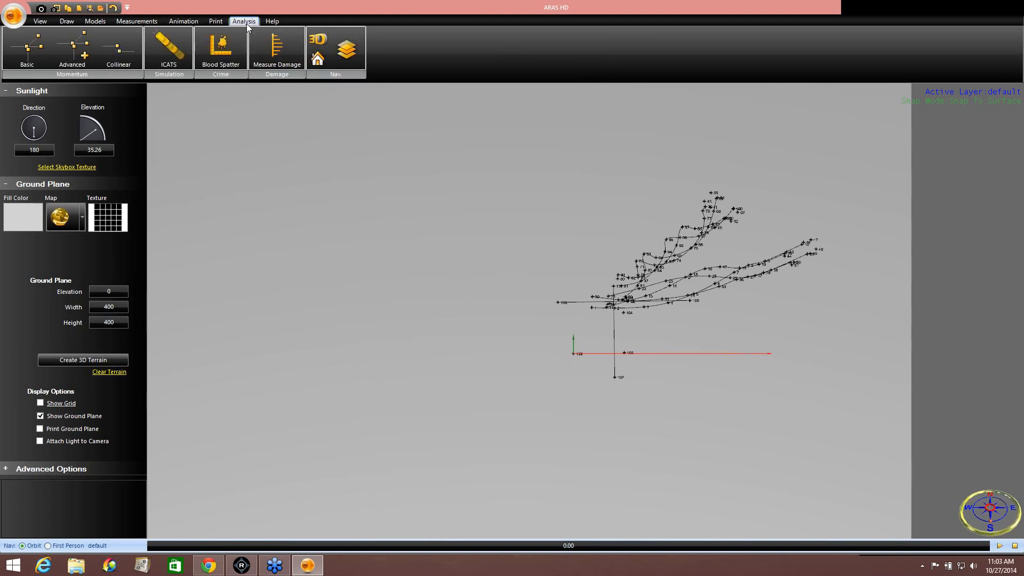
left_click(31, 55)
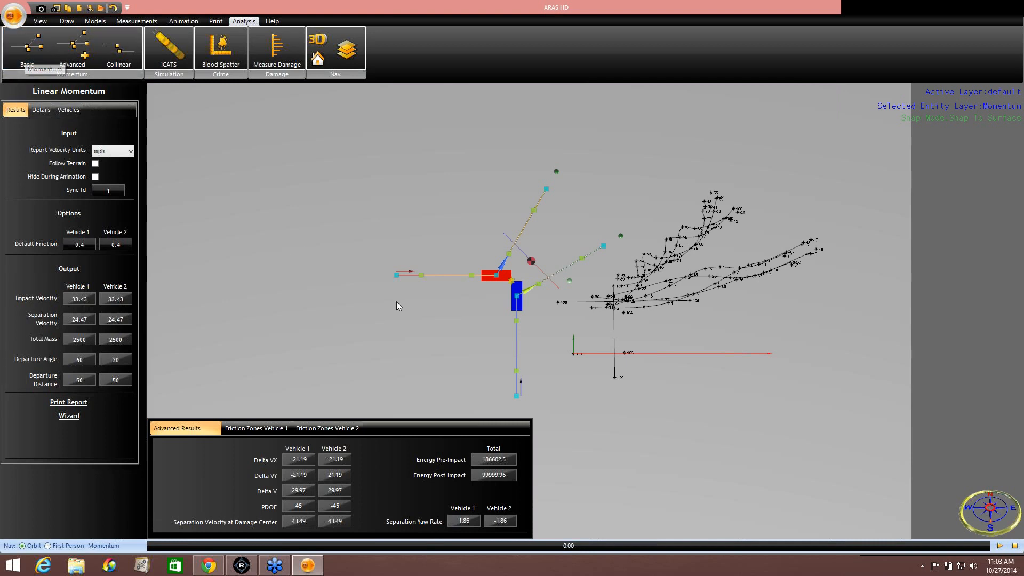
left_click_drag(504, 288, 413, 277)
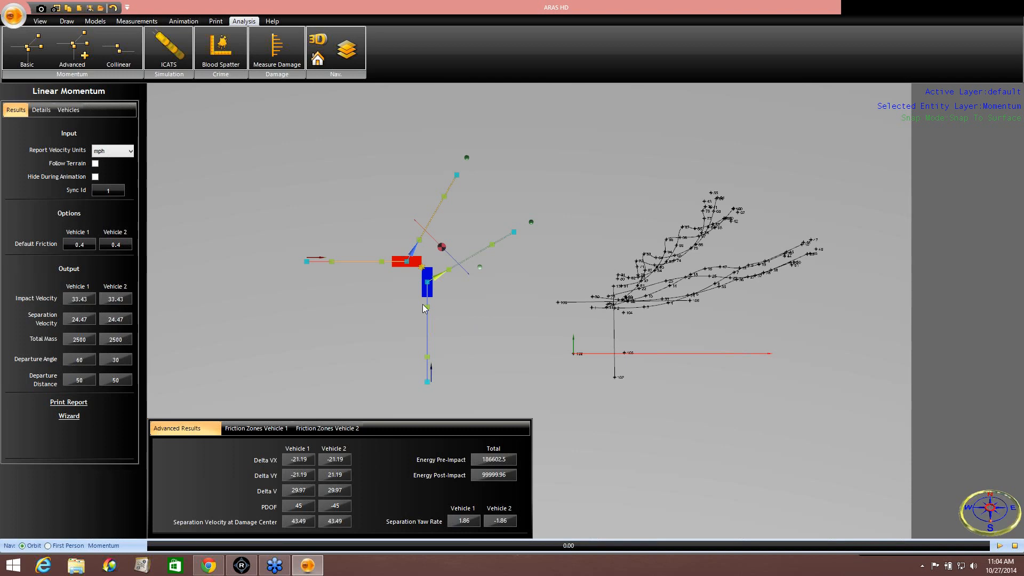
middle_click_drag(352, 315, 387, 297)
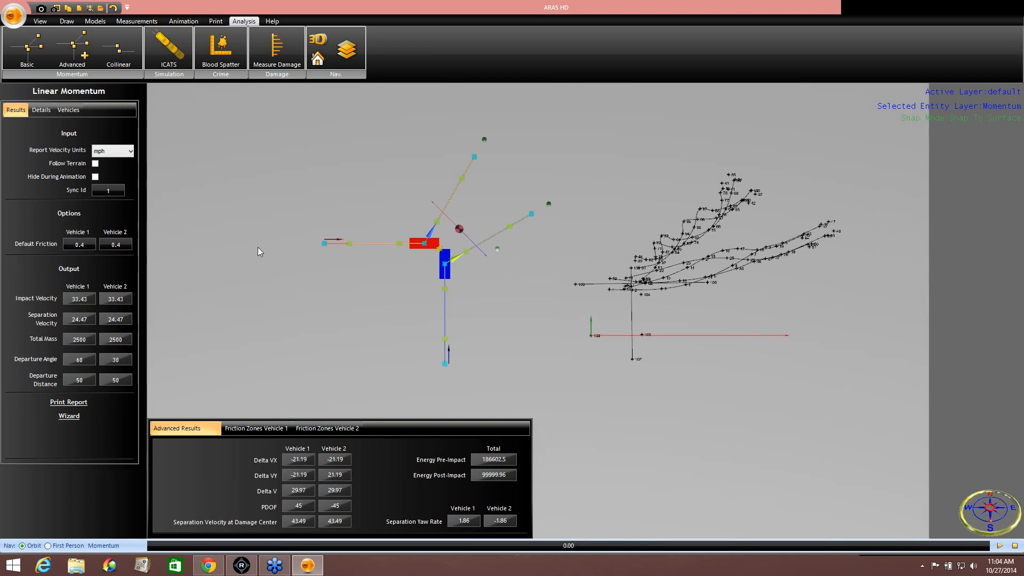
Assign the 1994 Chevrolet Caprice Classic 4DR Sedan Base from the vehicle database to Vehicle 1
left_click(69, 111)
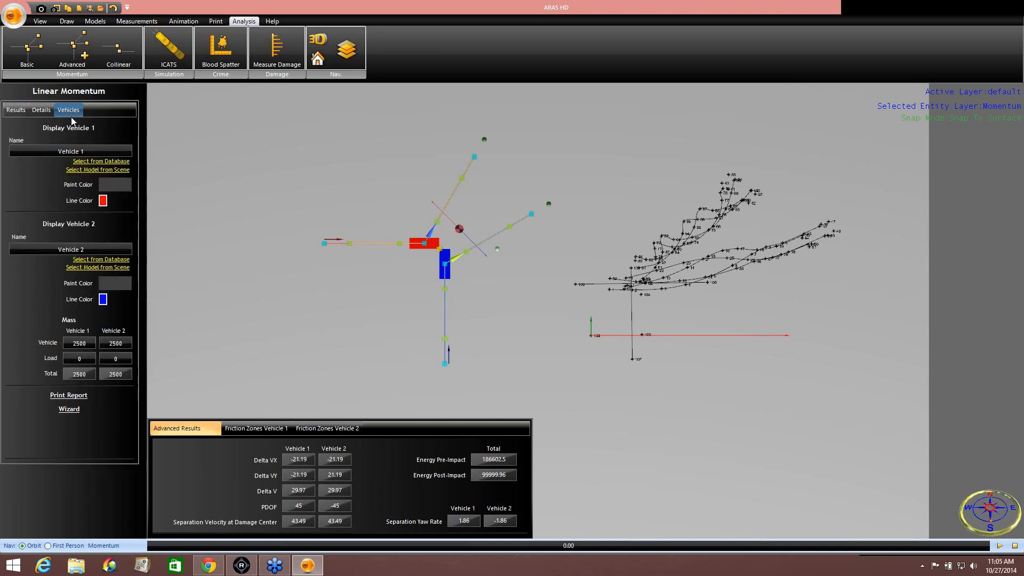
left_click(94, 162)
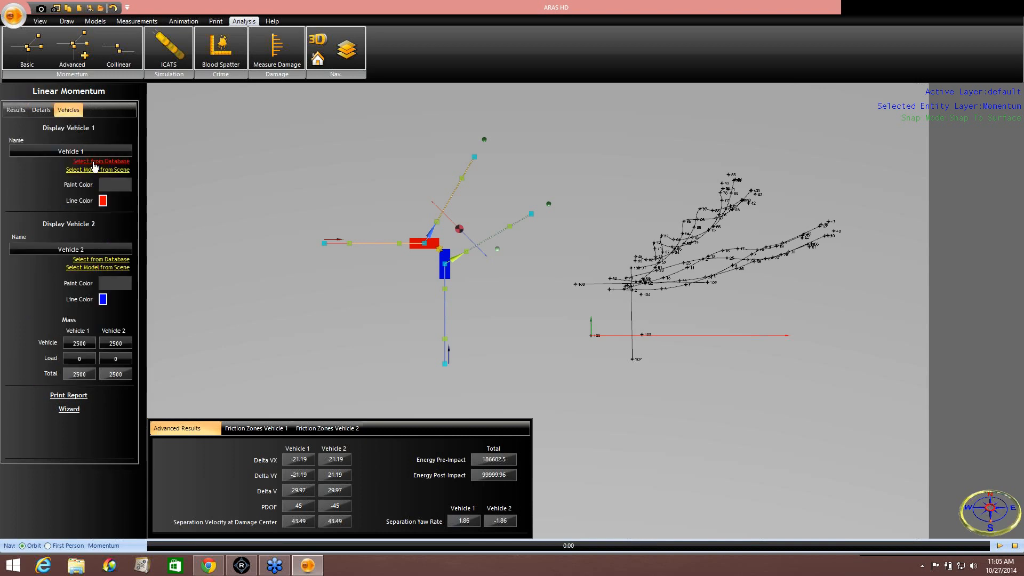
left_click(148, 107)
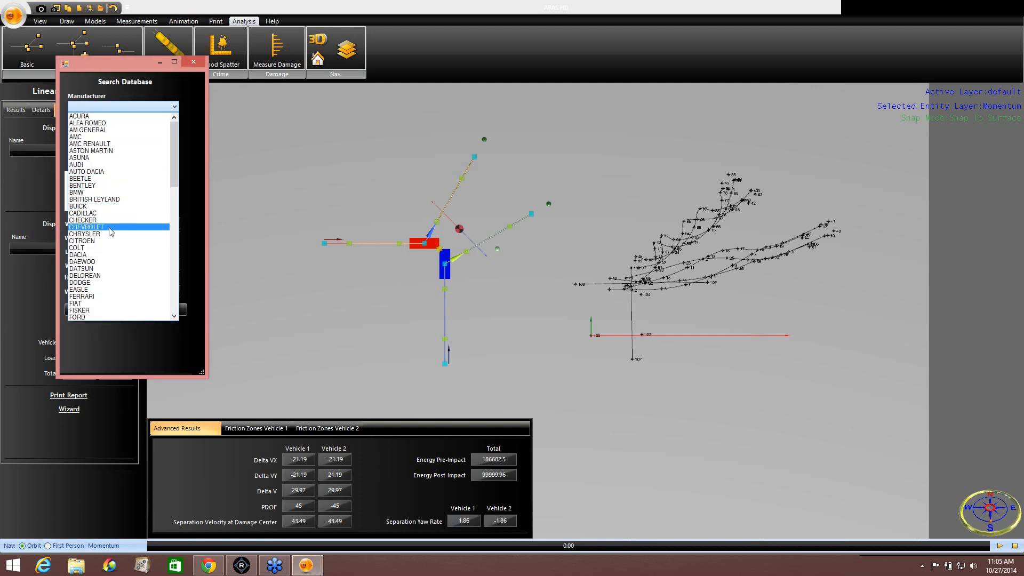
left_click(111, 227)
left_click(130, 131)
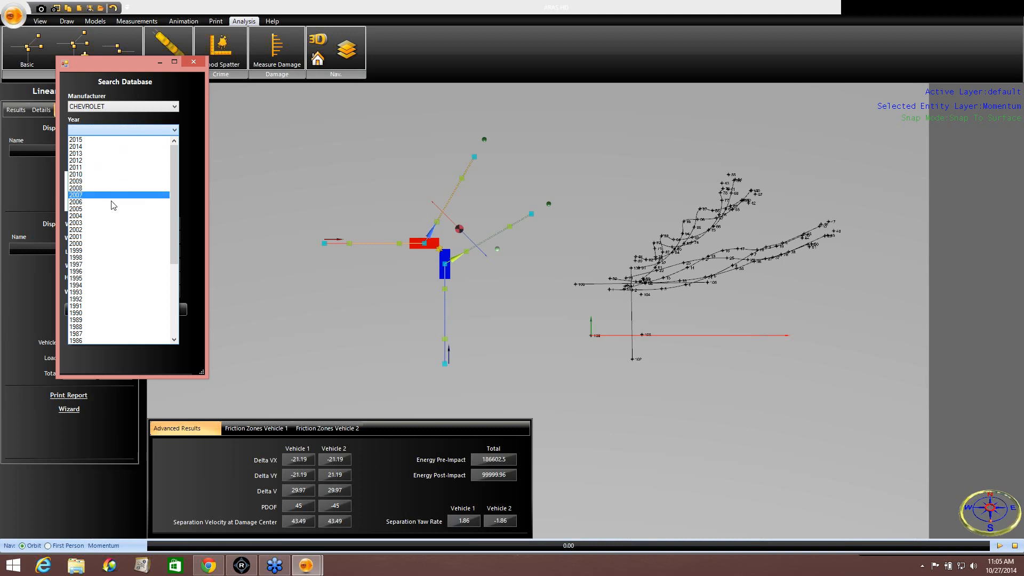
left_click(113, 285)
left_click(118, 155)
left_click_drag(176, 223, 177, 256)
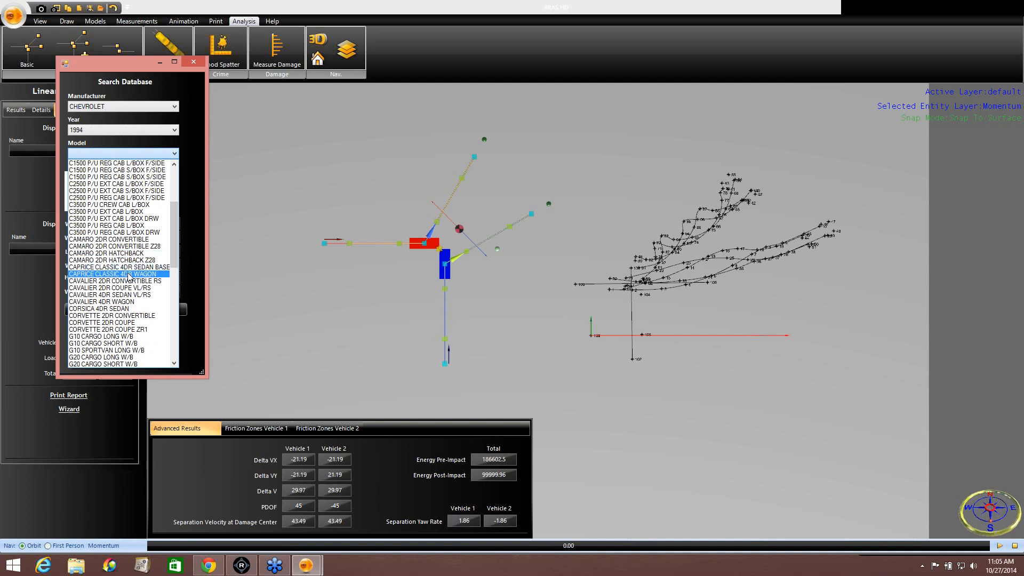
left_click(120, 266)
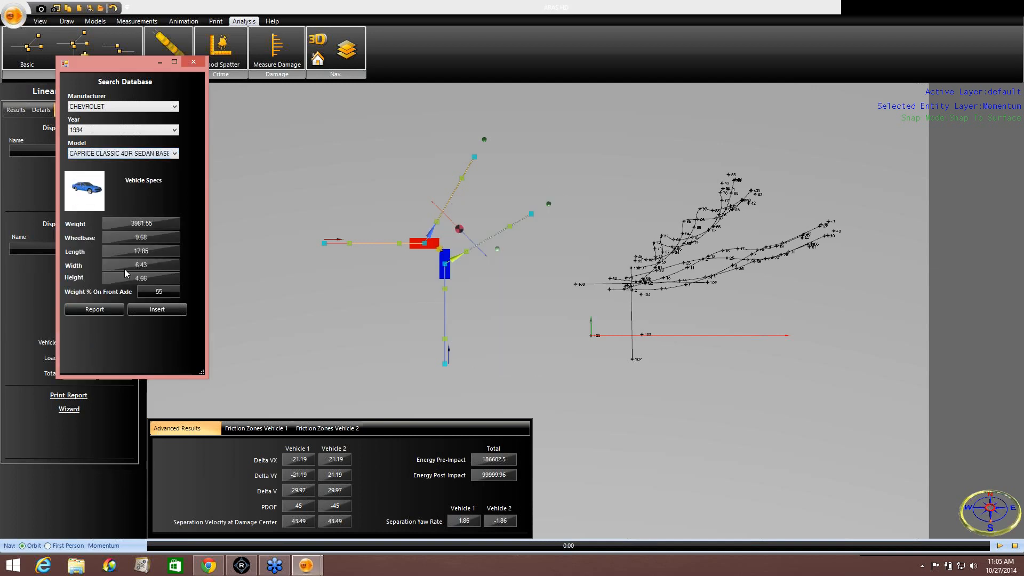
left_click(156, 310)
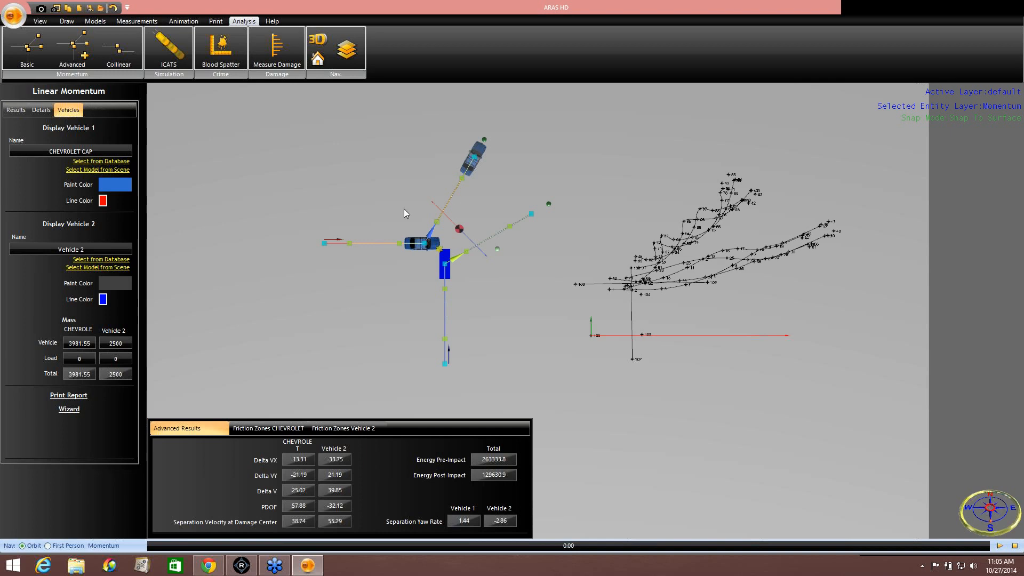
Assign the same 1994 Chevrolet Caprice Classic 4DR Sedan Base from the database to Vehicle 2
left_click(94, 260)
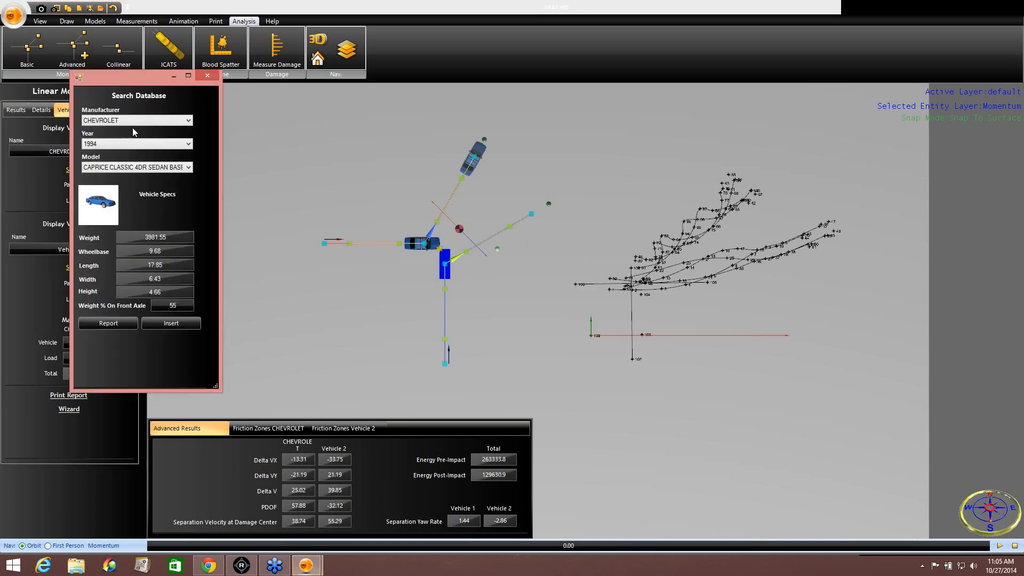
left_click(175, 323)
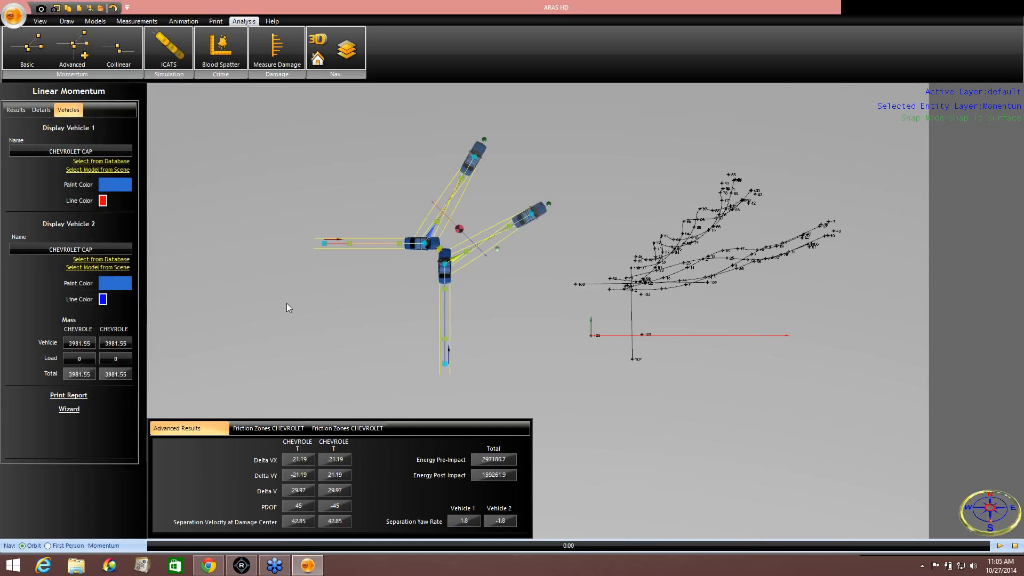
Change Vehicle 1's paint colour to red
left_click(120, 184)
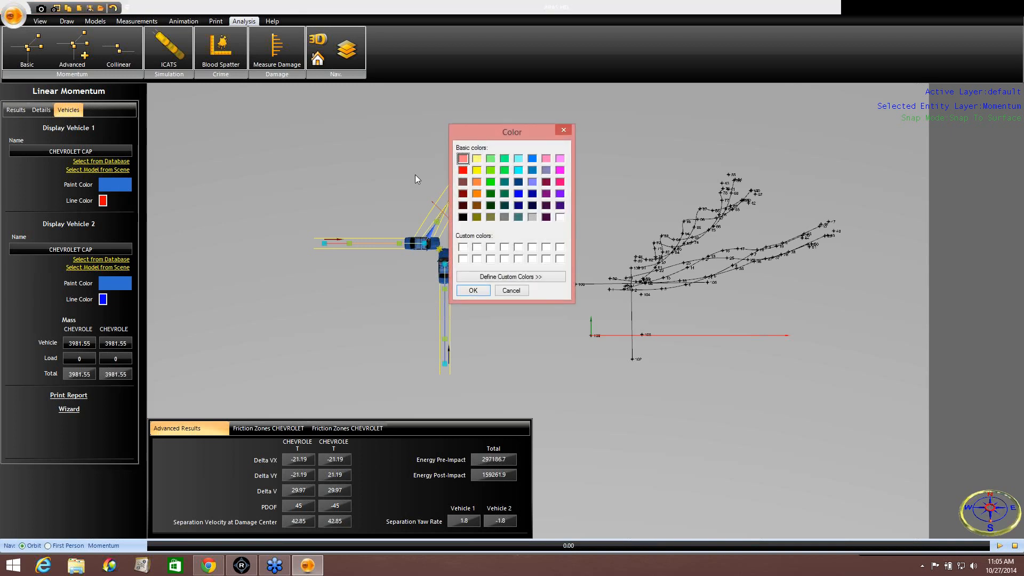
left_click(462, 170)
left_click(473, 291)
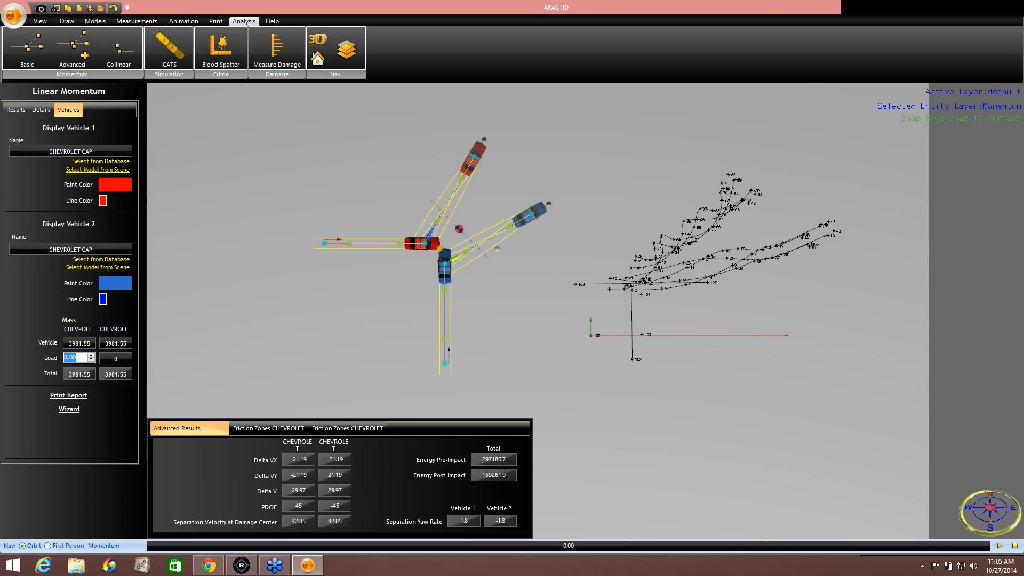
Set the load of both vehicles to 339
type("339")
left_click(304, 297)
left_click(130, 357)
type("339")
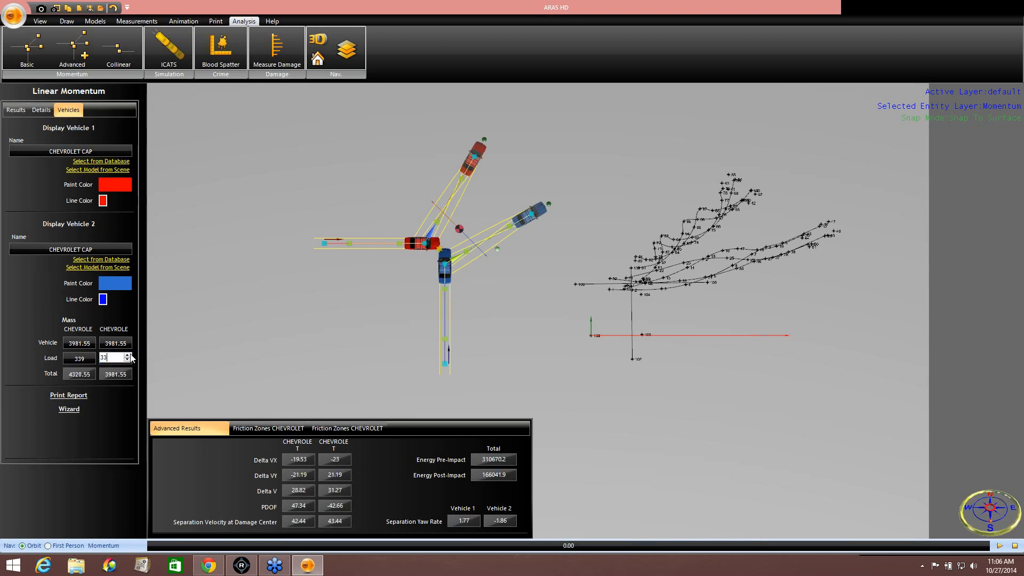
left_click(274, 335)
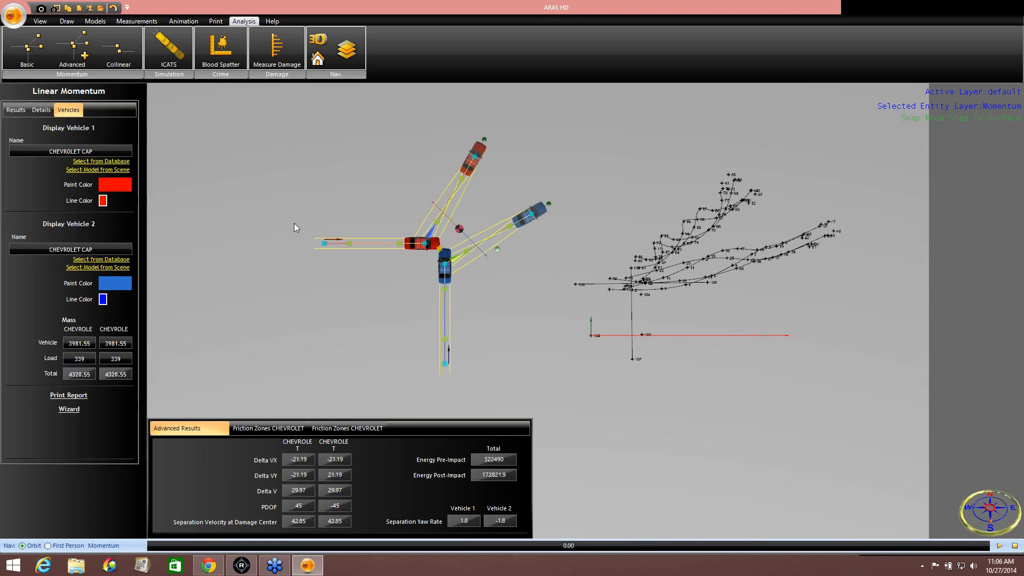
Set the after-impact drag factor of both vehicles to 0.42
left_click(40, 110)
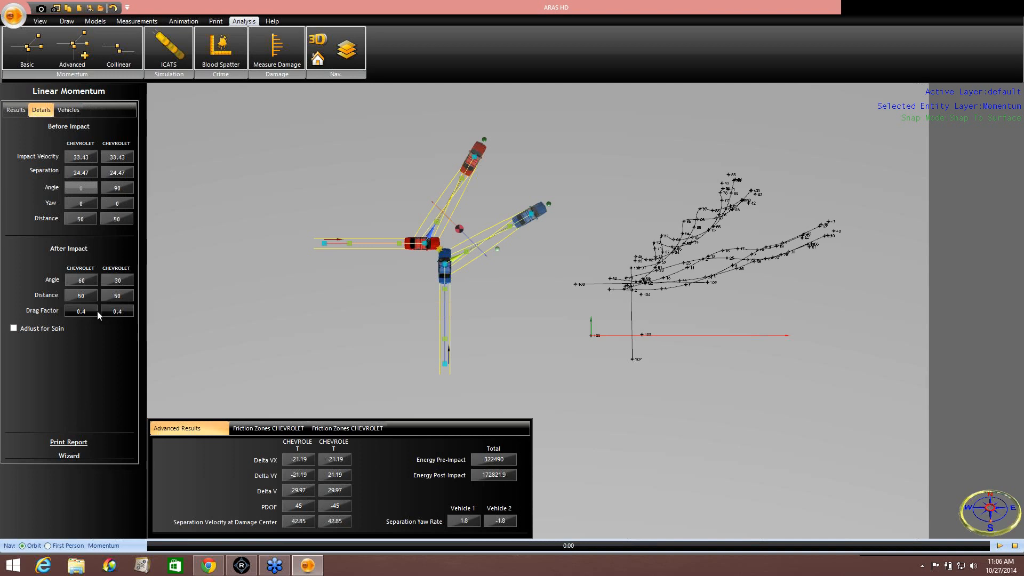
type(".42")
left_click(114, 311)
type(".42")
key("Return")
Try a spin-adjusted drag factor of 0.7 for both vehicles, rotating Vehicle 1 at its rest position to test it
left_click(78, 311)
type(".7")
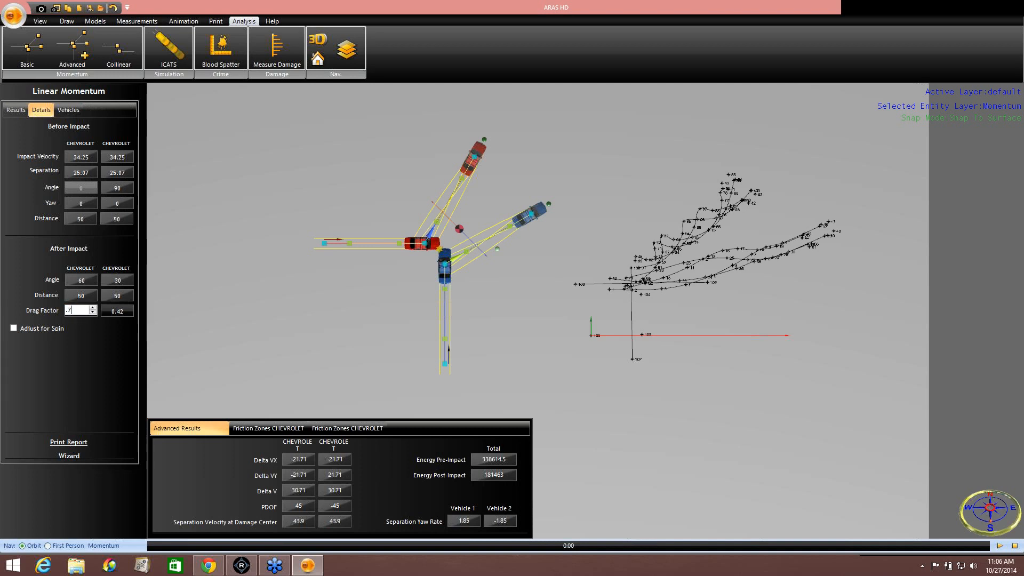
left_click(131, 311)
type(".7")
left_click(309, 287)
left_click(13, 329)
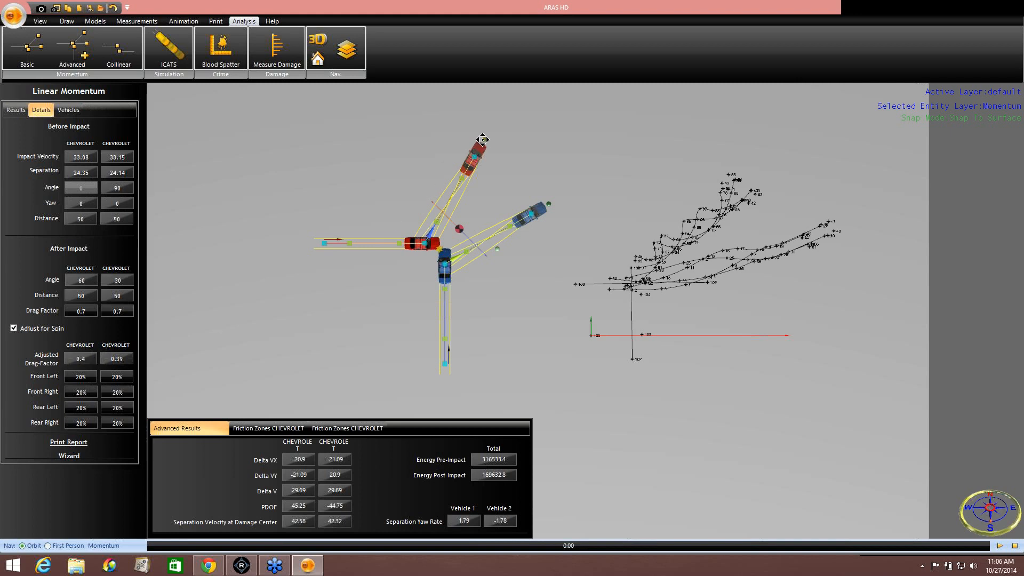
left_click_drag(484, 140, 487, 180)
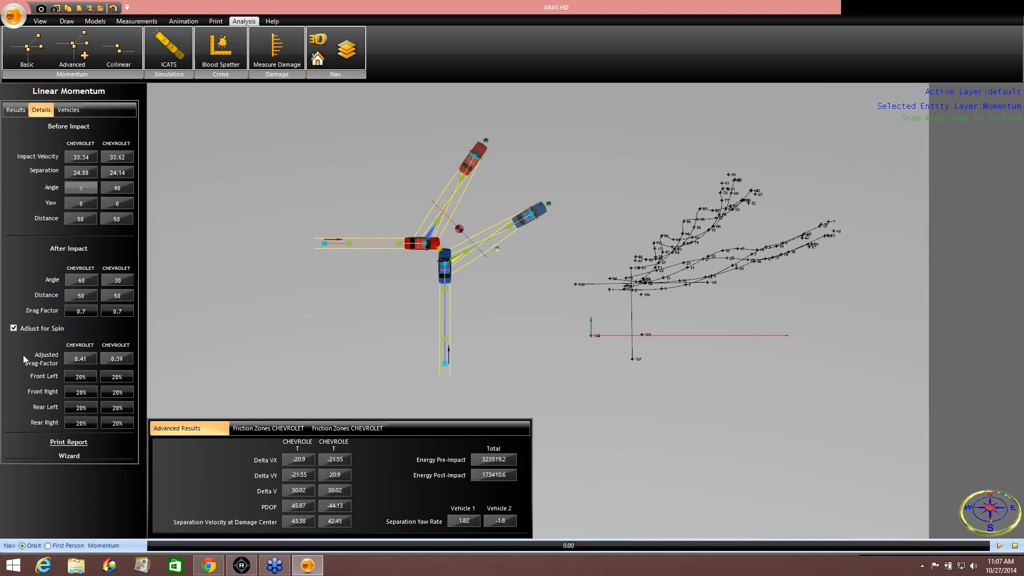
Turn off the spin adjustment and restore a drag factor of 0.42 for both vehicles
left_click(14, 328)
left_click(75, 313)
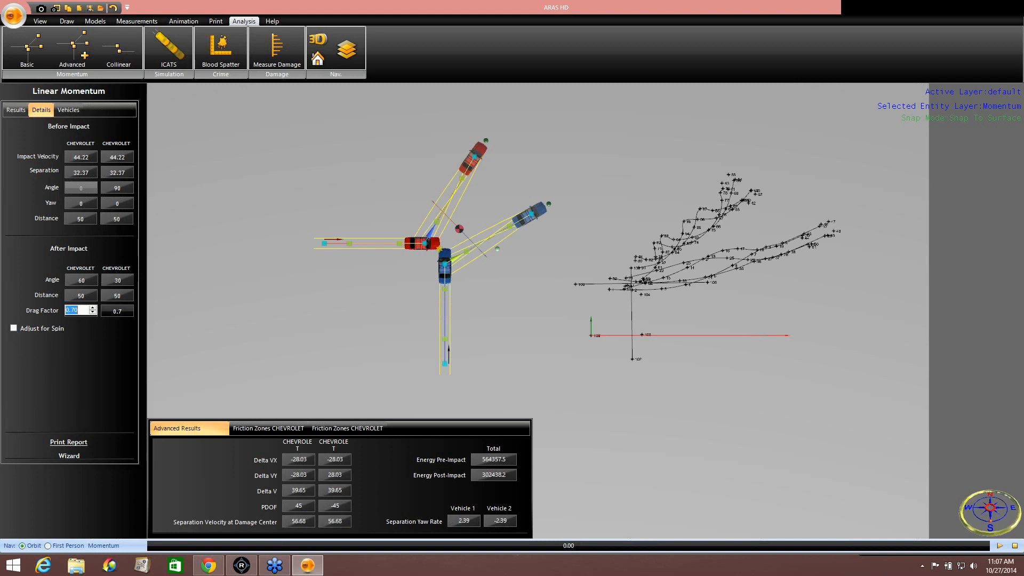
type(".42")
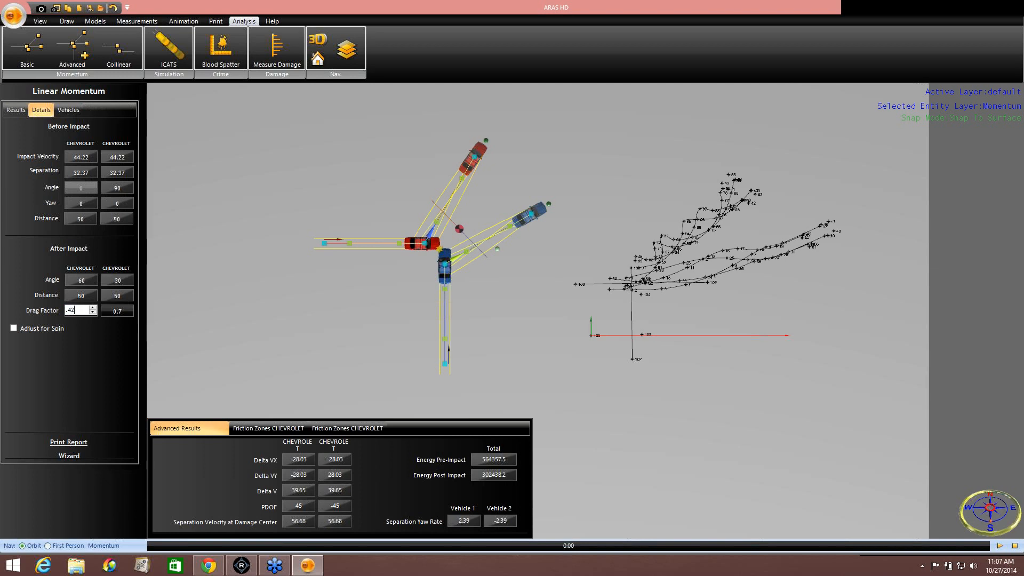
left_click(114, 311)
type(".")
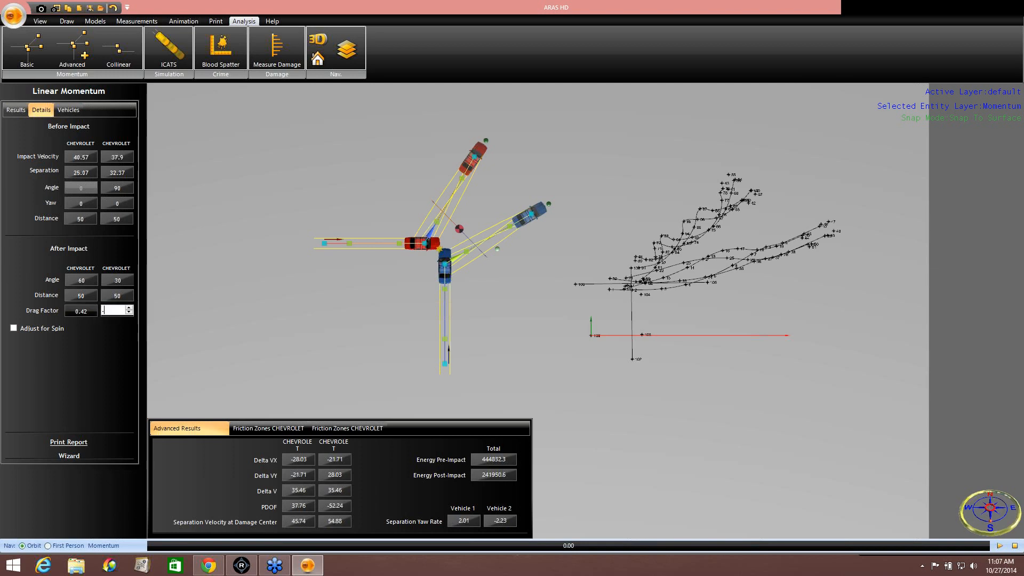
type("42")
key("Return")
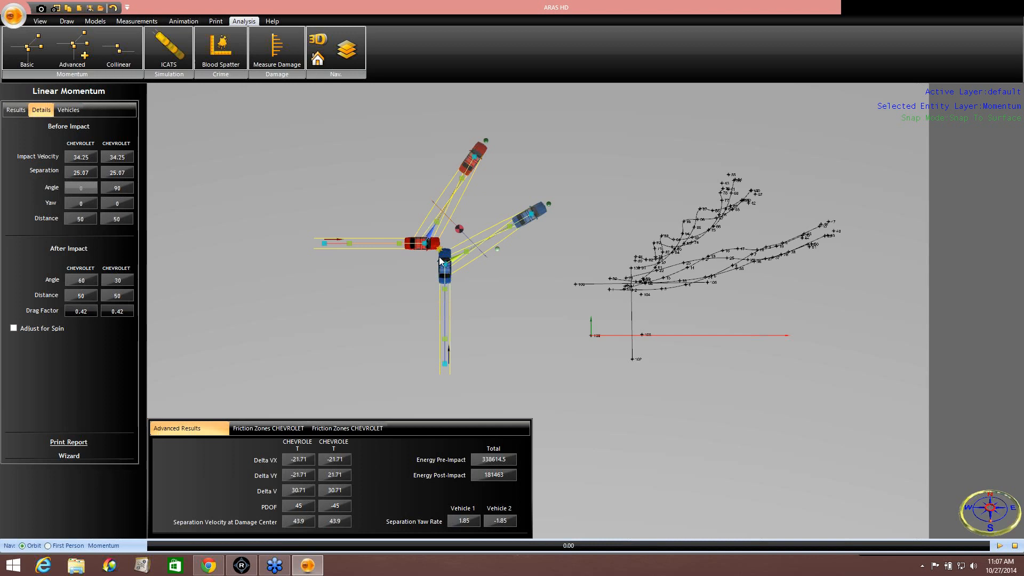
Try placing the momentum diagram over the evidence's impact area, then return it to the west of the points
scroll(439, 258, "up", 3)
scroll(439, 245, "up", 1)
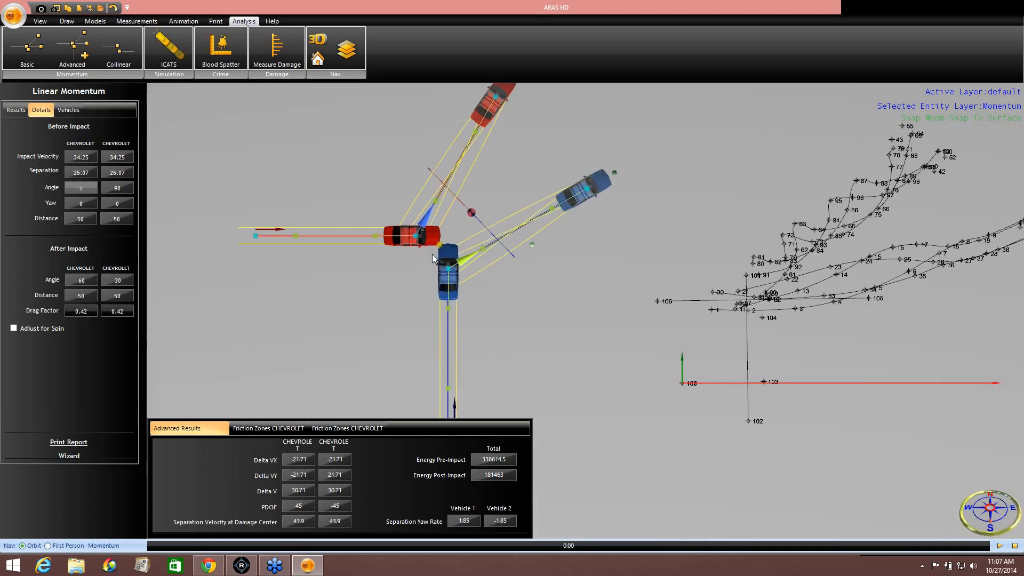
scroll(454, 240, "up", 1)
left_click_drag(454, 240, 738, 309)
middle_click_drag(695, 353, 388, 283)
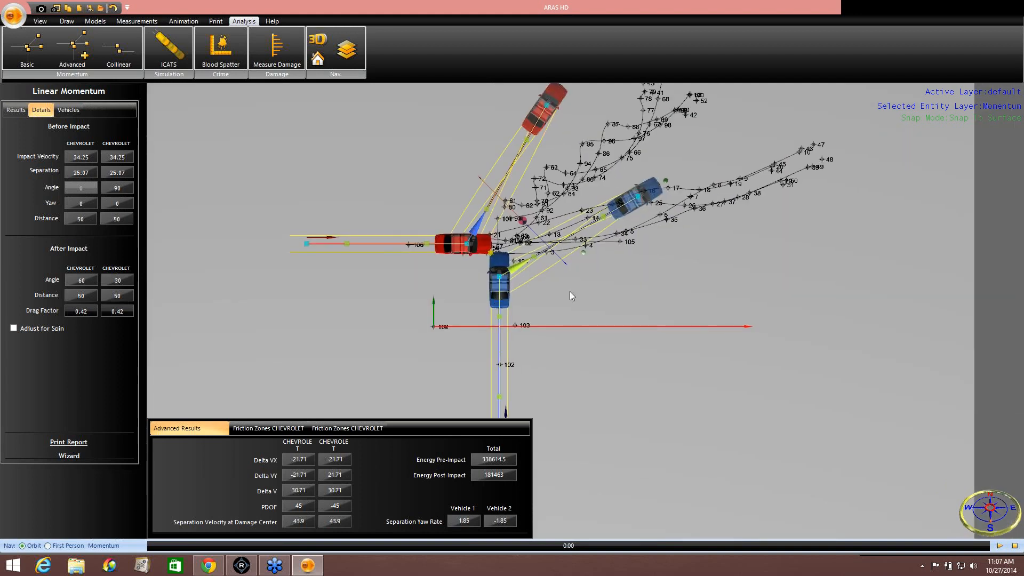
left_click_drag(457, 239, 281, 176)
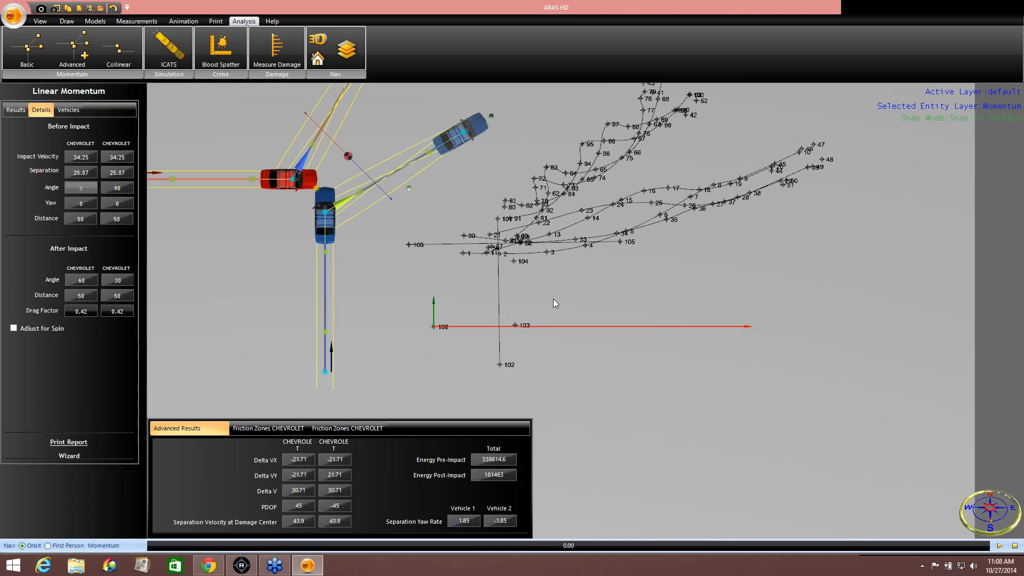
Move the momentum diagram onto the evidence so its approach paths line up with points 106 and 102
middle_click_drag(552, 295, 543, 364)
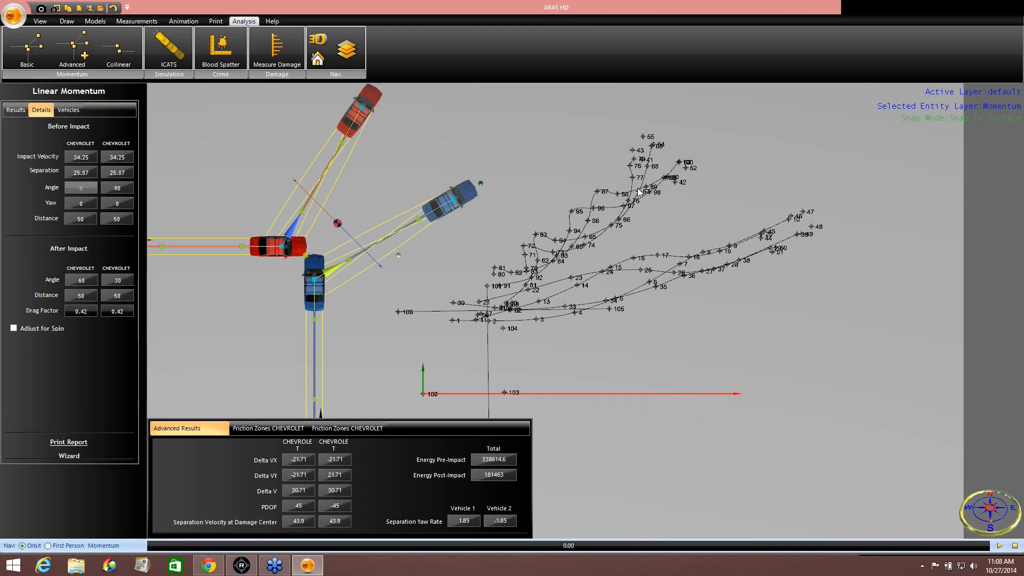
middle_click_drag(389, 304, 468, 249)
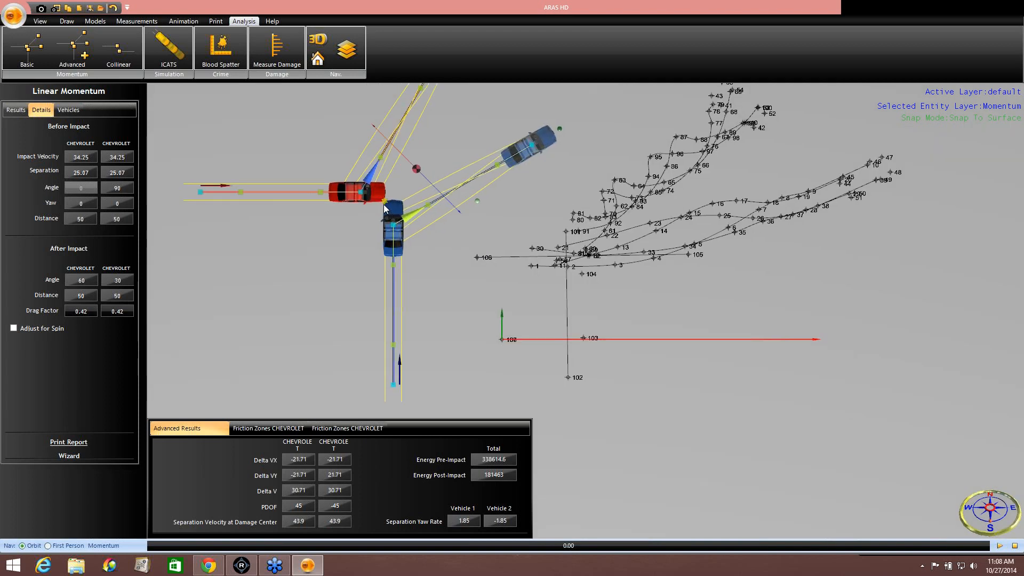
left_click_drag(383, 201, 558, 265)
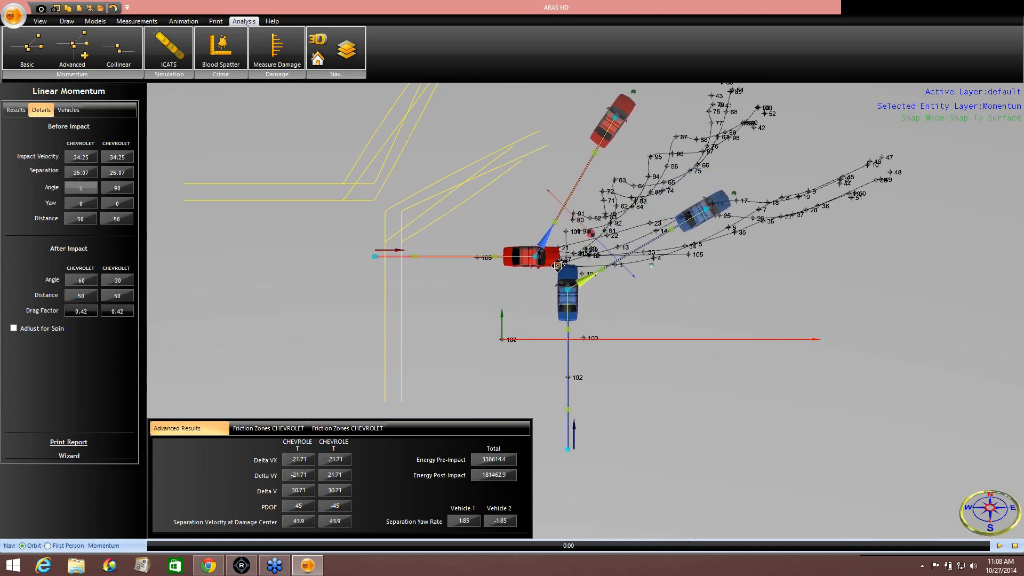
Position the impact vehicles with Vehicle 1's front against Vehicle 2's left rear side, and move the damage centre to that contact
scroll(453, 261, "up", 5)
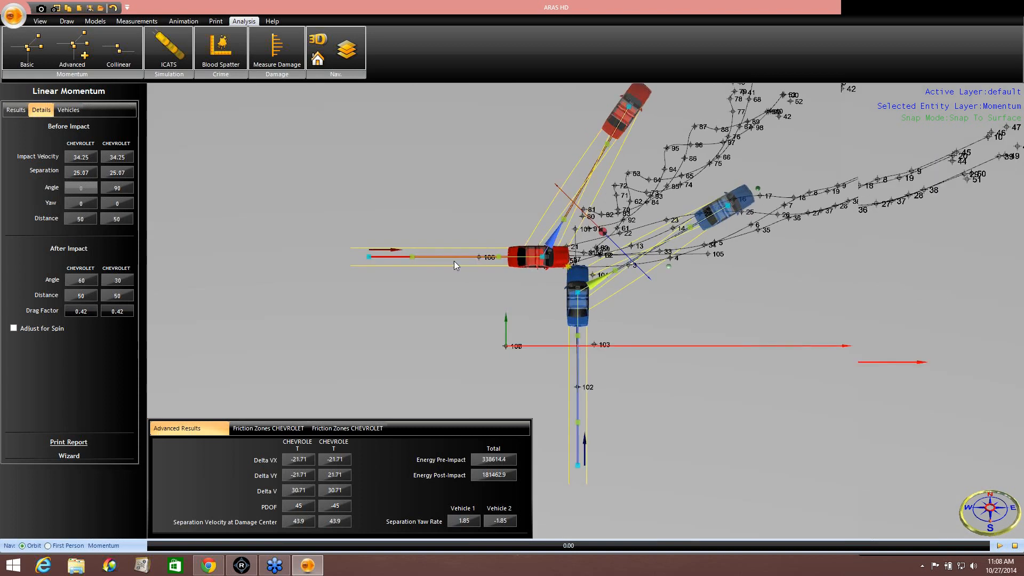
scroll(453, 259, "up", 3)
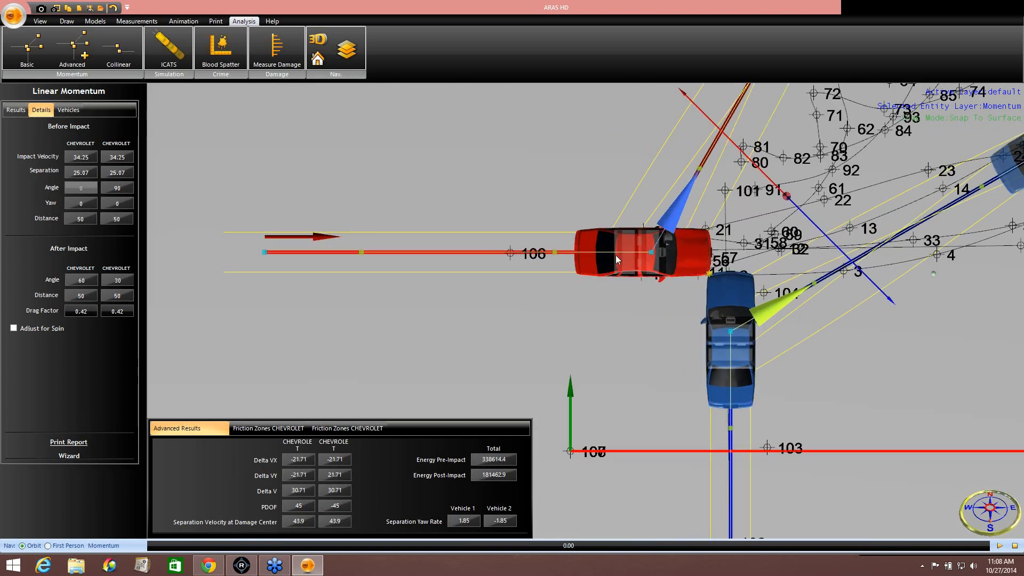
middle_click_drag(596, 325, 449, 213)
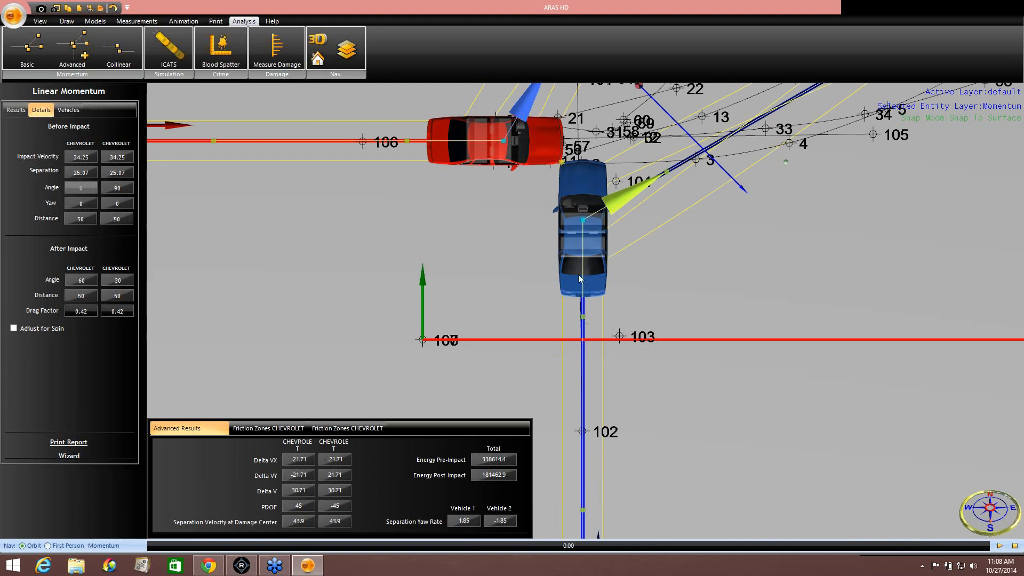
middle_click_drag(674, 269, 645, 345)
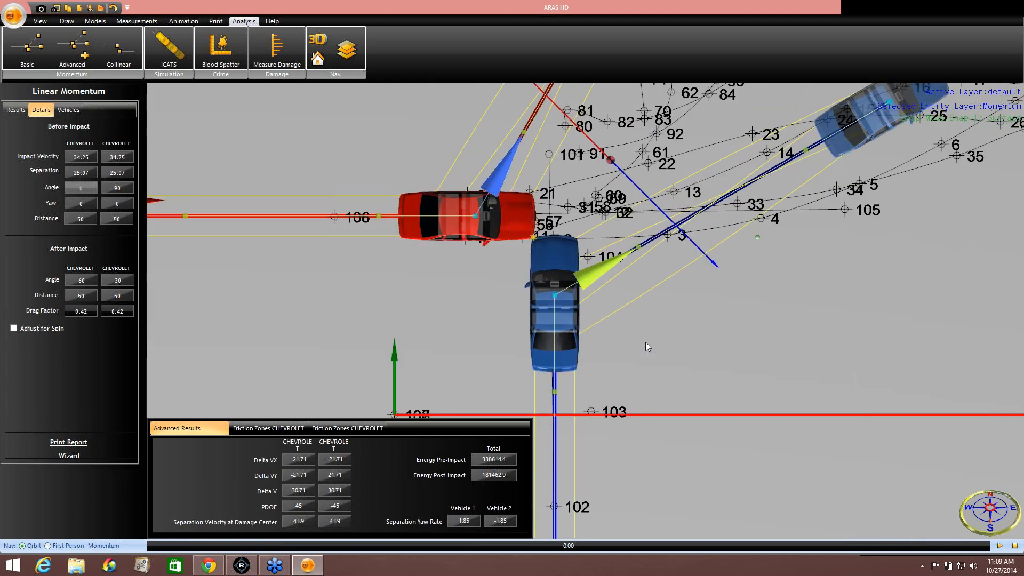
middle_click_drag(483, 287, 456, 314)
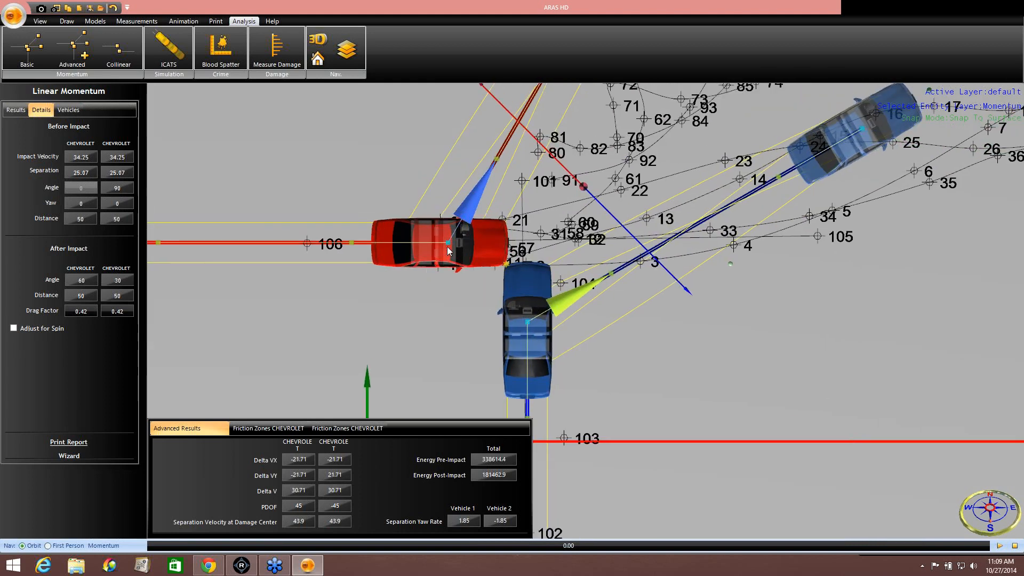
left_click_drag(448, 243, 443, 241)
left_click_drag(527, 322, 522, 202)
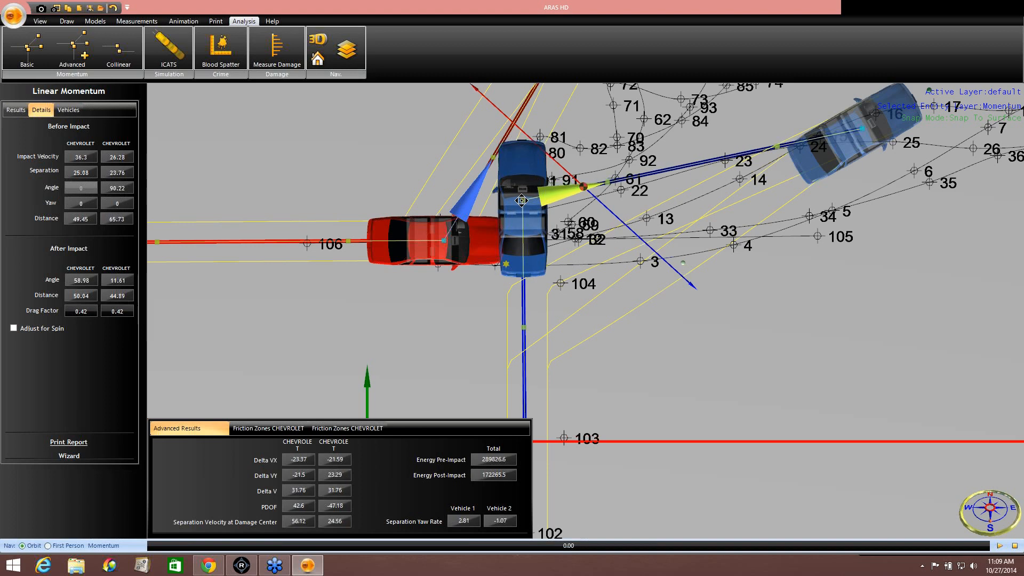
left_click_drag(445, 241, 442, 242)
left_click_drag(577, 193, 499, 242)
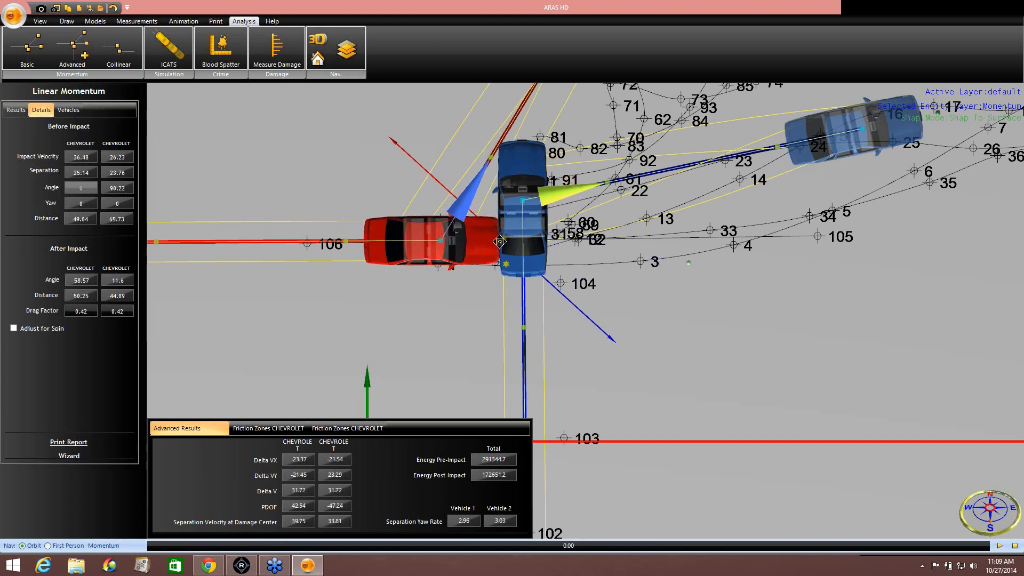
Move Vehicle 1's rest position to the eastern tyre marks' end near point 47 and Vehicle 2's to the northern marks' end near point 55
scroll(662, 314, "down", 3)
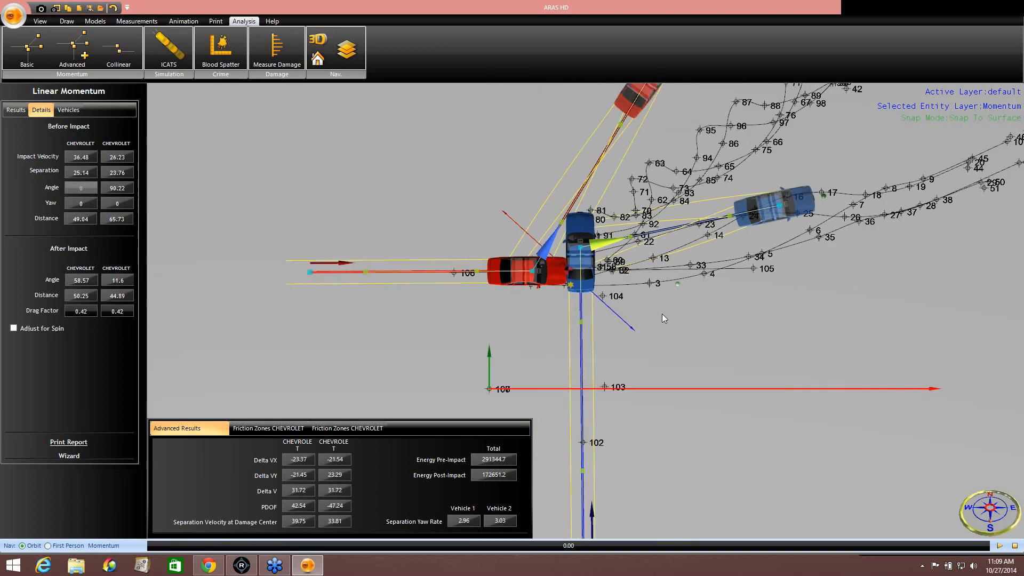
scroll(677, 325, "down", 5)
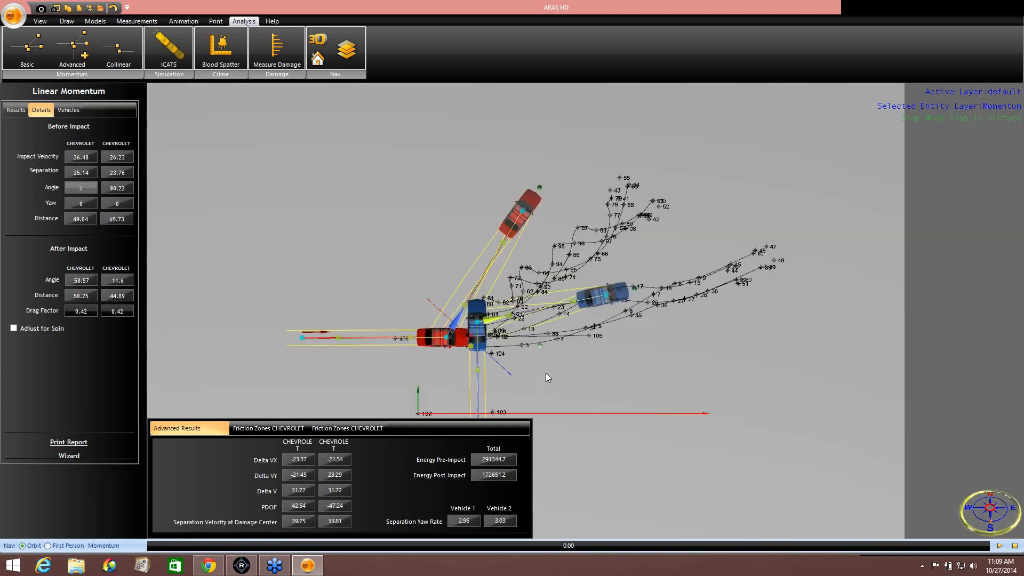
middle_click_drag(546, 373, 537, 377)
left_click_drag(514, 217, 741, 266)
left_click_drag(595, 301, 630, 201)
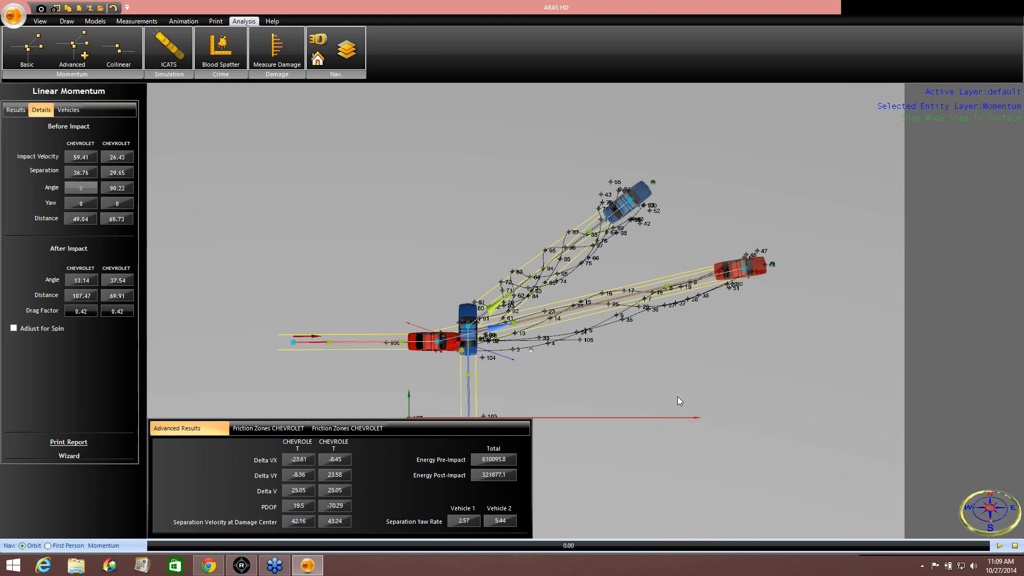
Rotate Vehicle 1 at rest to face back toward the impact and fit it over the surrounding wheel points 44 to 51
scroll(734, 323, "up", 5)
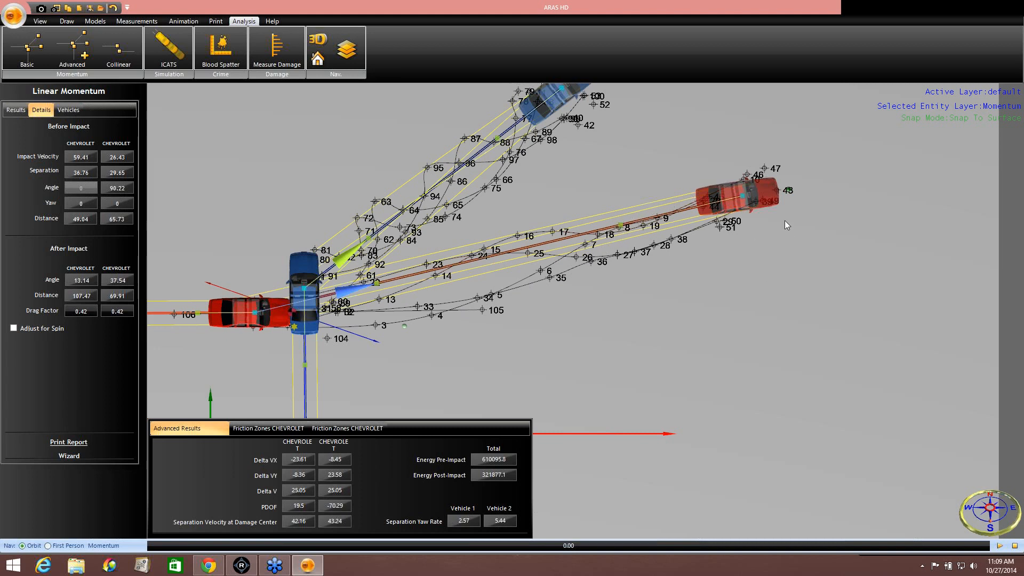
left_click_drag(786, 187, 670, 219)
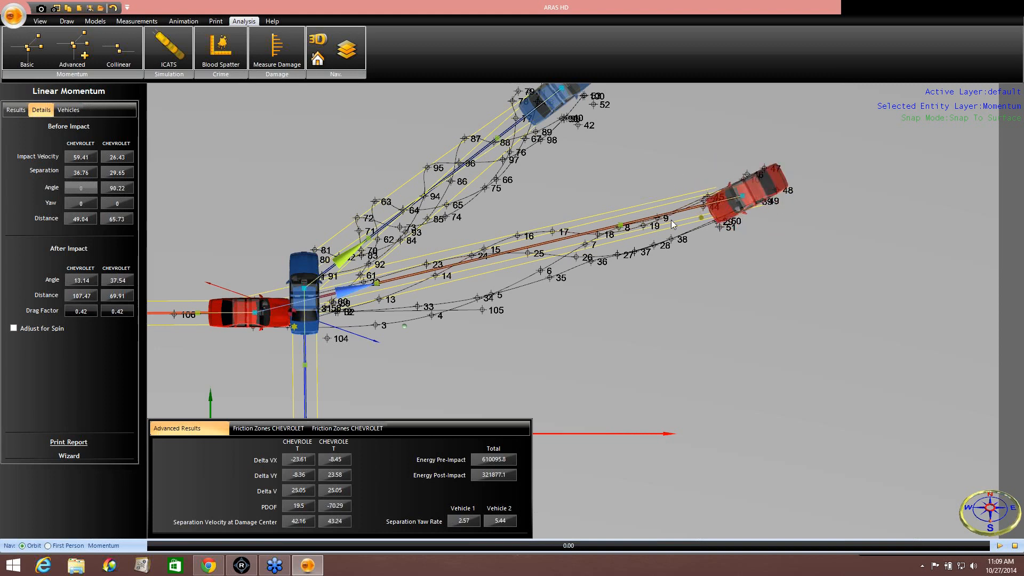
middle_click_drag(734, 269, 552, 319)
scroll(577, 268, "up", 4)
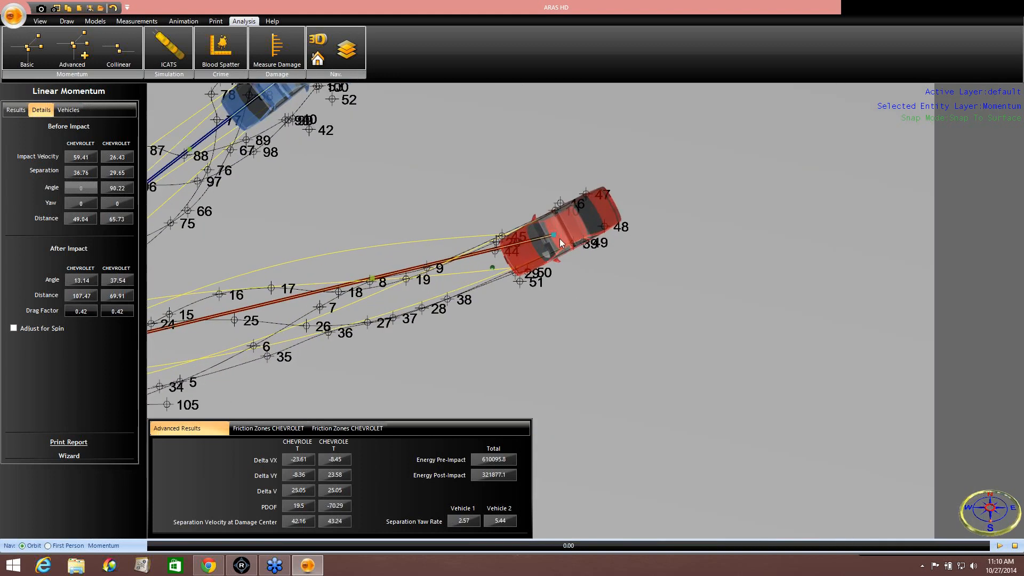
left_click_drag(559, 239, 522, 240)
left_click_drag(532, 238, 536, 242)
Curve the far end of Vehicle 1's post-impact path south toward point 36 to follow the tyre marks, and fine-tune its resting heading
middle_click_drag(534, 350, 712, 285)
scroll(699, 276, "down", 4)
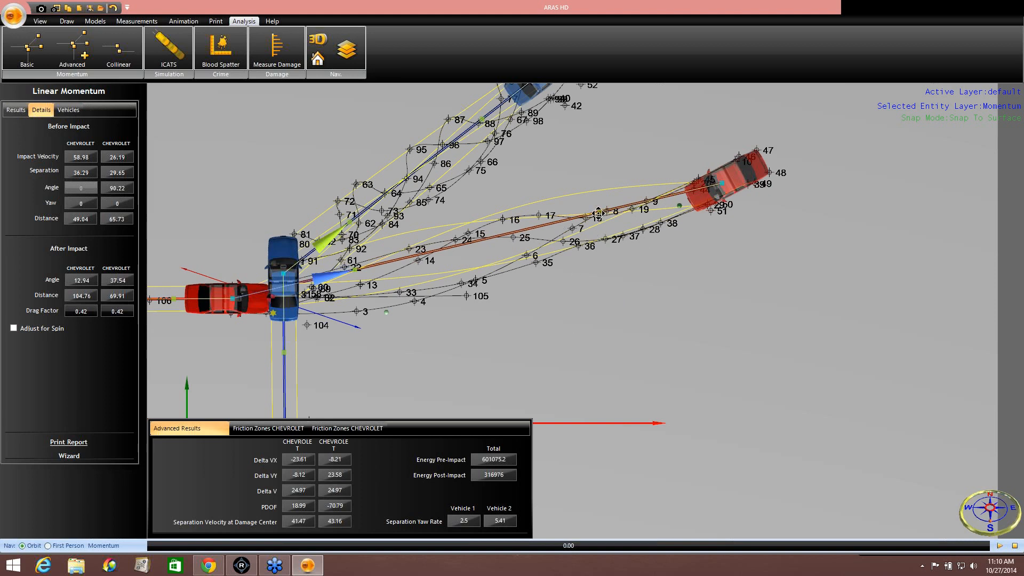
left_click_drag(598, 214, 587, 256)
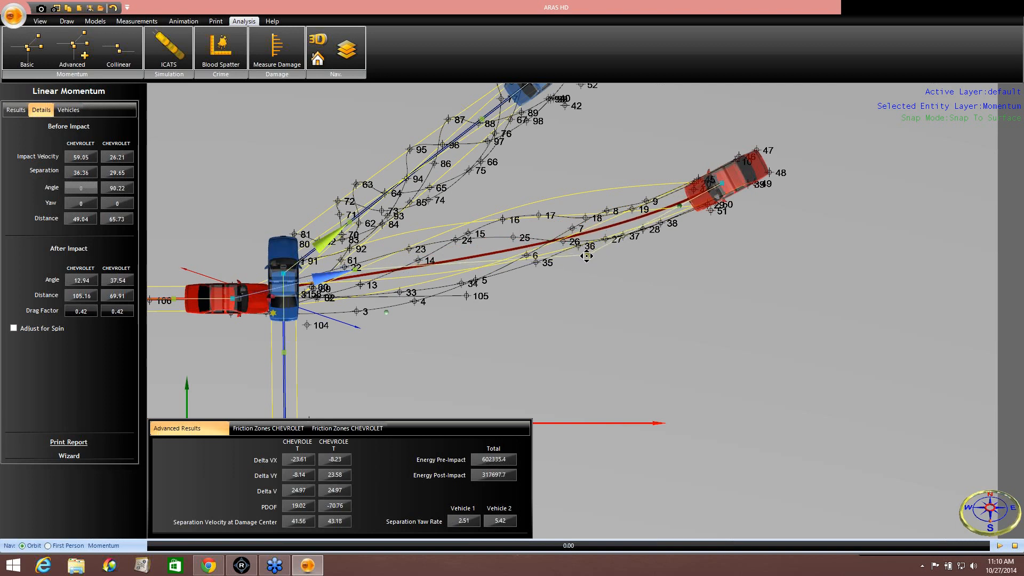
left_click_drag(684, 211, 680, 206)
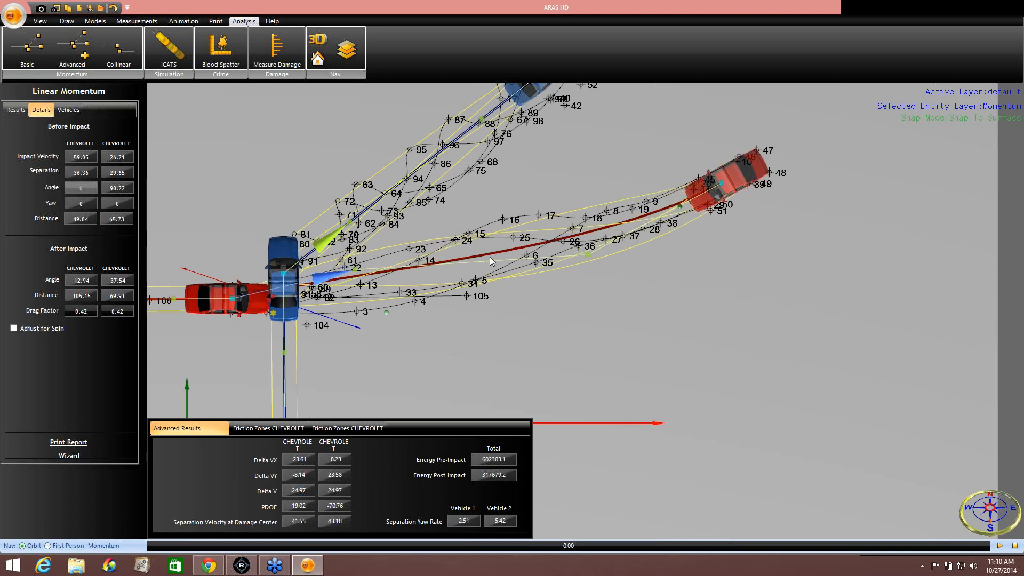
middle_click_drag(377, 336, 510, 300)
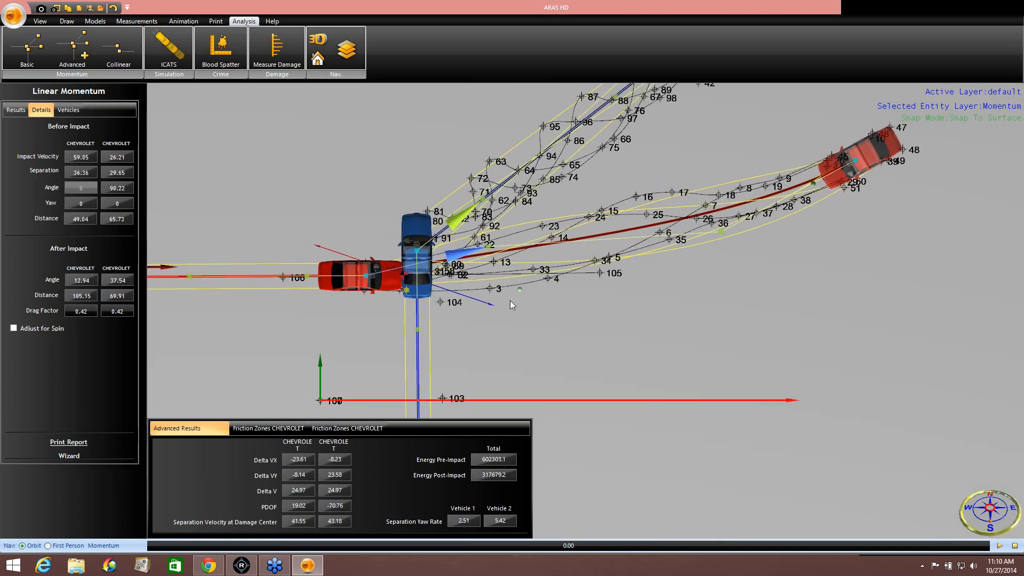
Lower Vehicle 1's departure direction to about 3.7° so the start of its post-impact path follows the tyre marks
scroll(500, 270, "up", 2)
left_click_drag(481, 238, 481, 267)
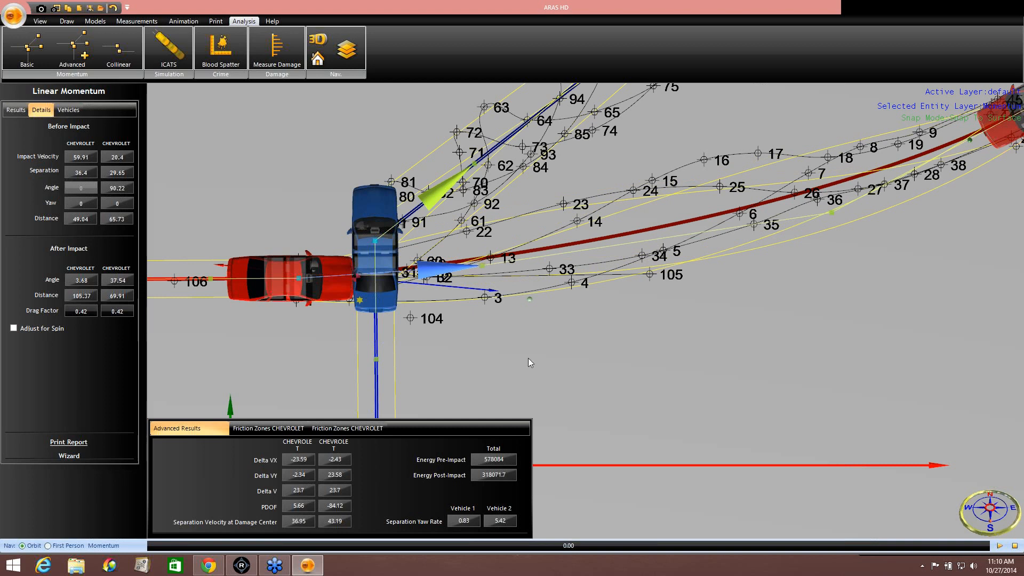
scroll(552, 357, "down", 5)
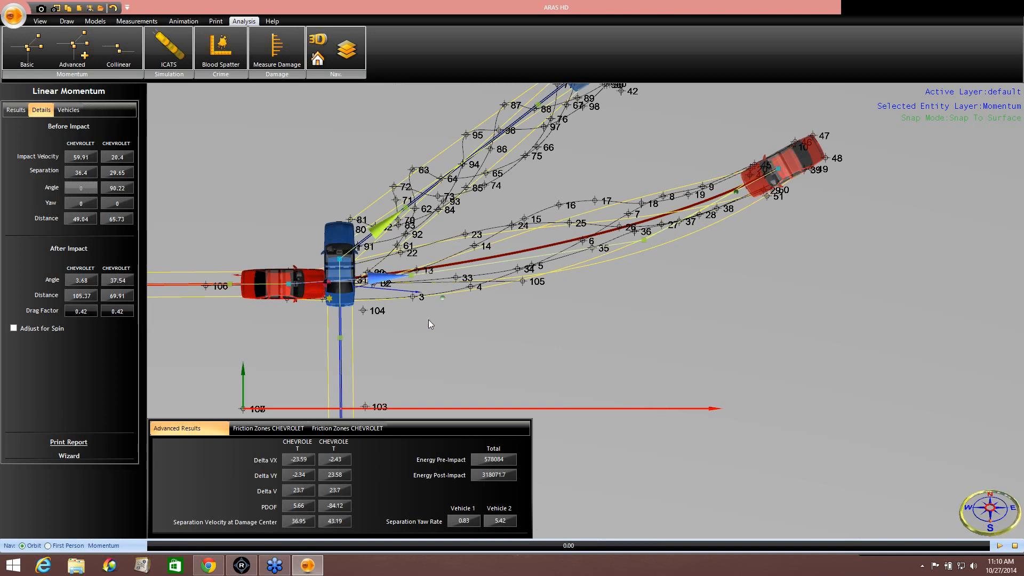
middle_click_drag(479, 332, 506, 315)
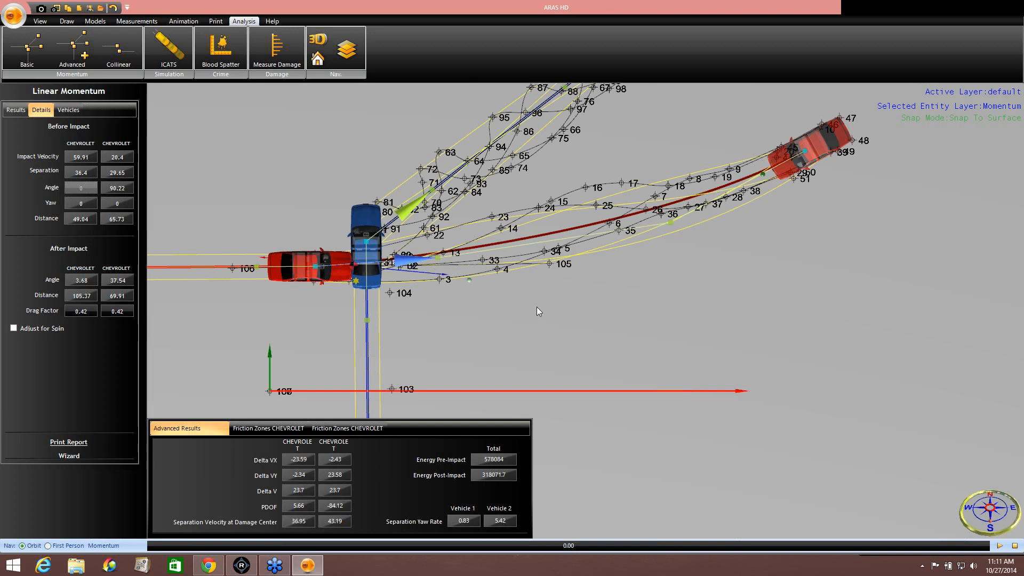
Rotate Vehicle 2 at rest clockwise until its front faces southeast toward points 42 and 52
scroll(537, 307, "down", 3)
scroll(537, 314, "down", 3)
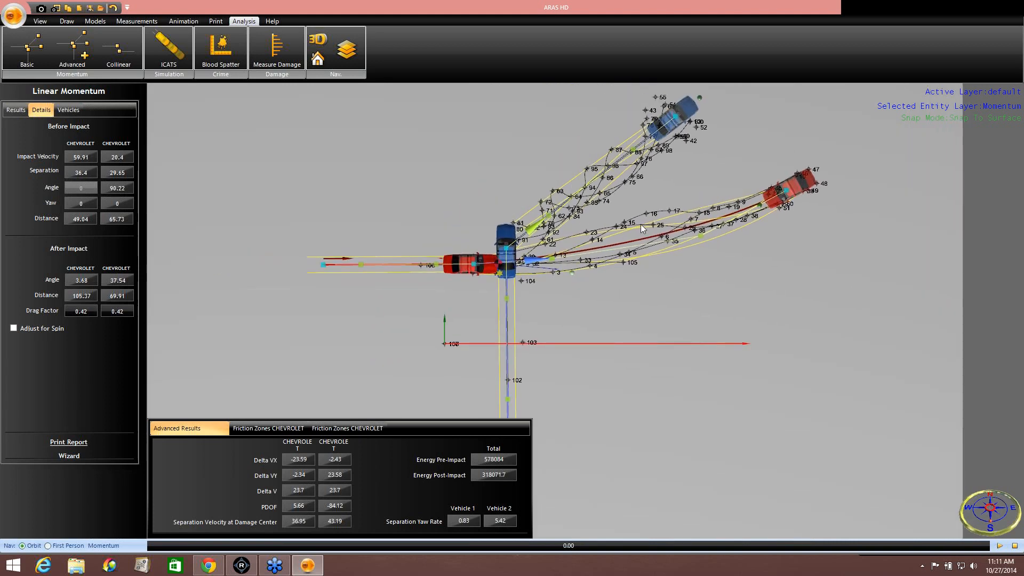
middle_click_drag(679, 147, 549, 227)
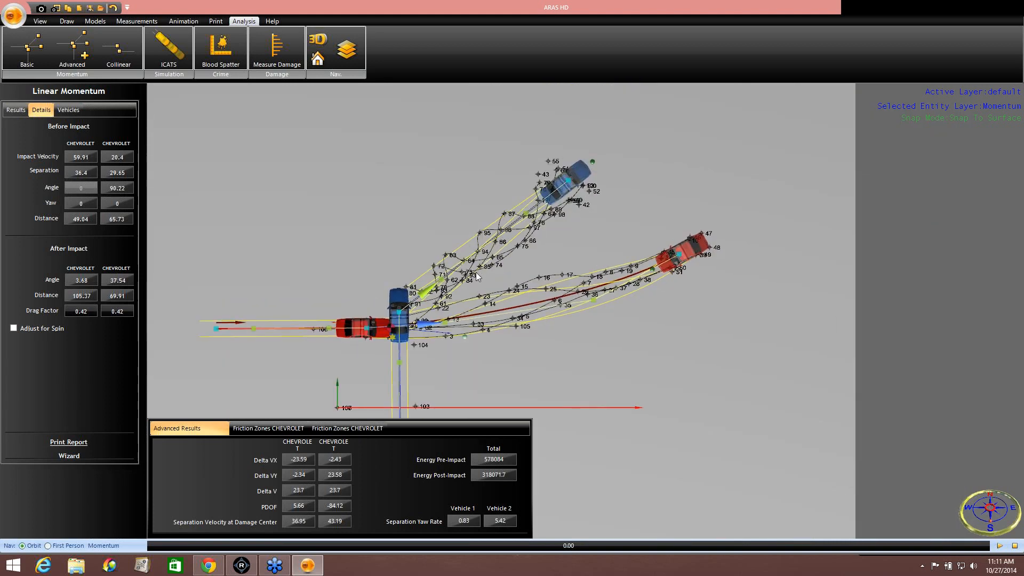
left_click_drag(592, 162, 570, 141)
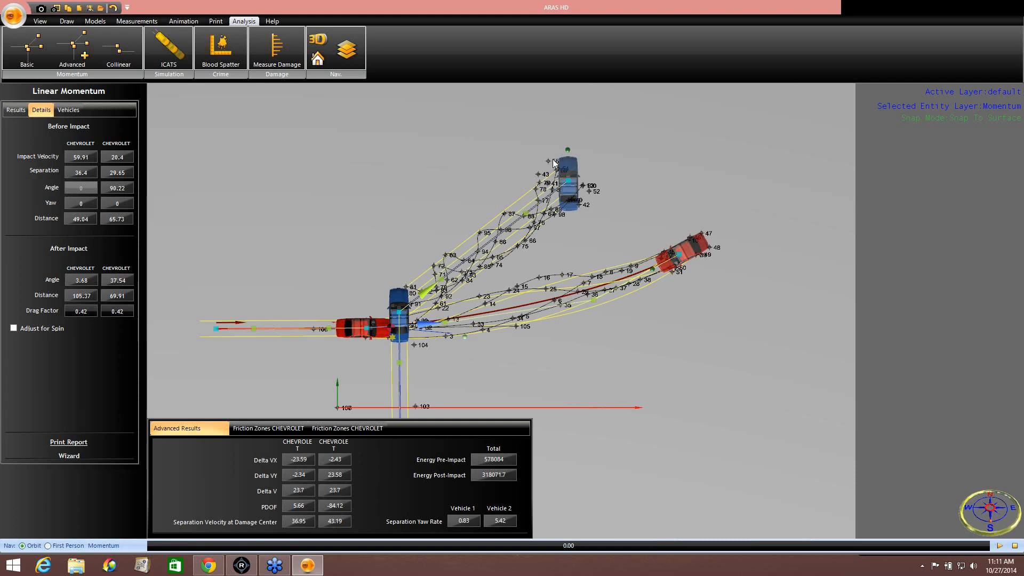
left_click_drag(567, 150, 593, 216)
scroll(594, 213, "up", 5)
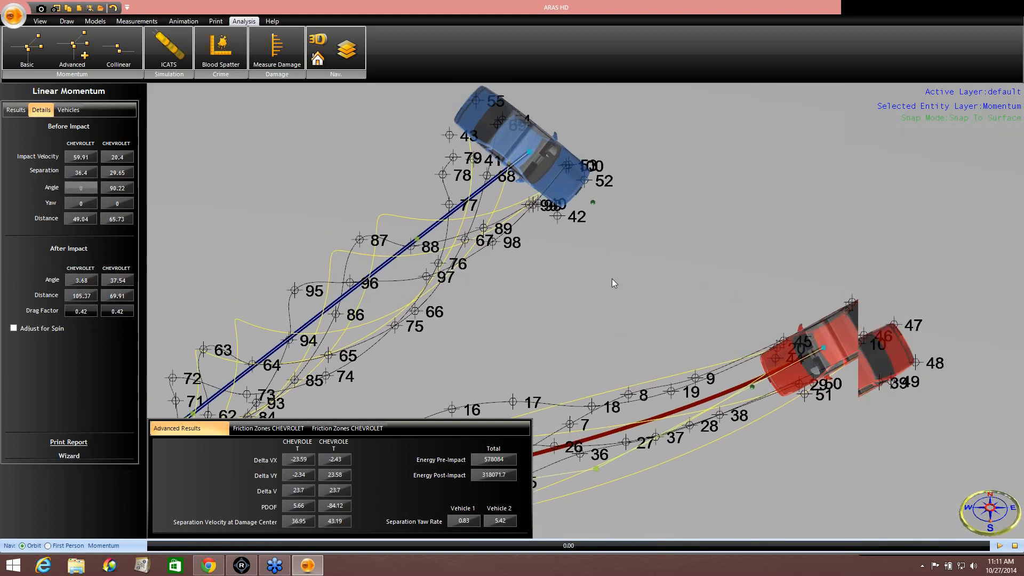
Fit Vehicle 2's rest position over points 42, 43, 52 and 55, and fine-tune its heading to match them
middle_click_drag(613, 278, 614, 282)
left_click_drag(548, 196, 541, 210)
left_click_drag(603, 262, 607, 259)
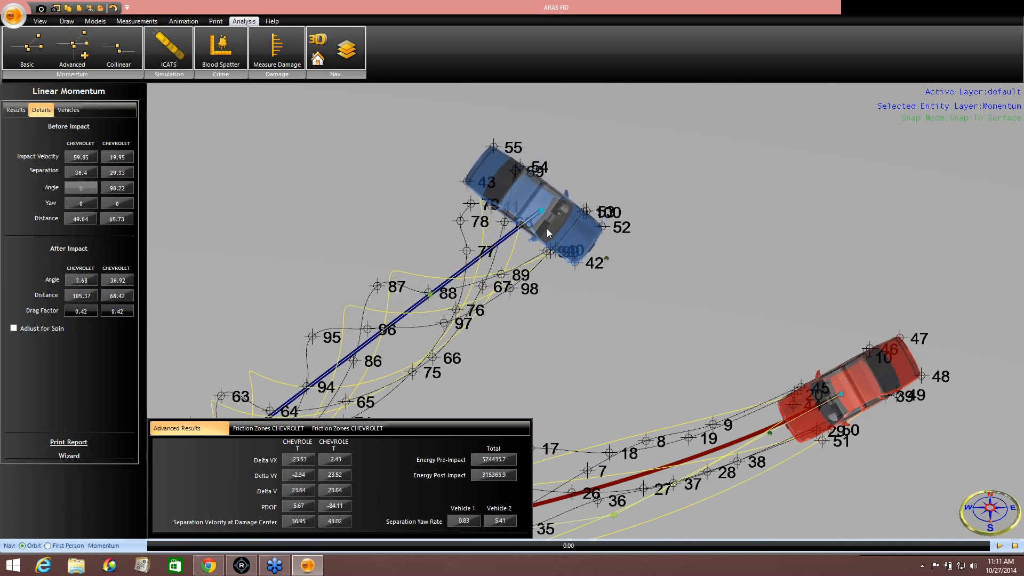
left_click_drag(541, 211, 541, 209)
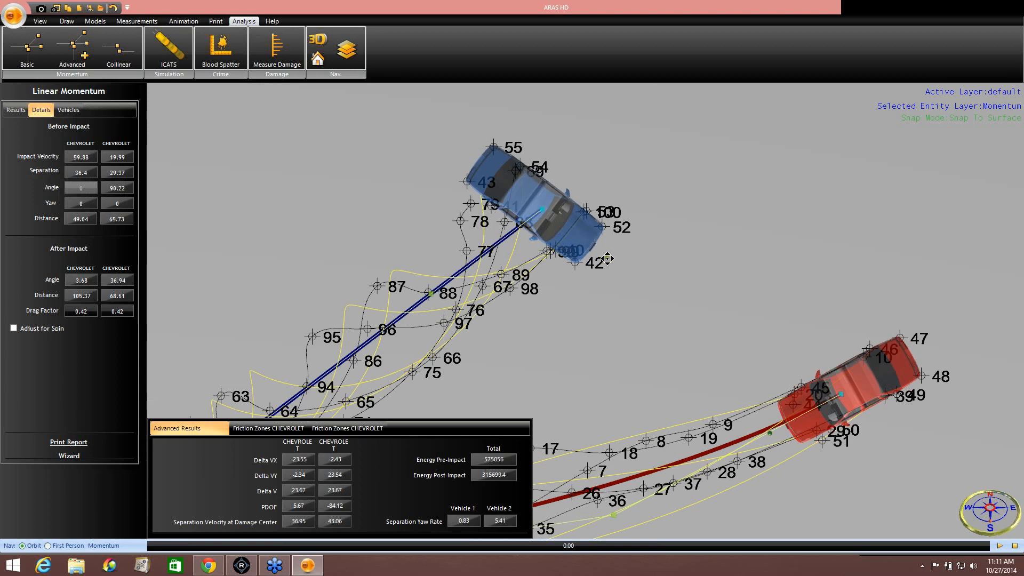
scroll(603, 323, "down", 5)
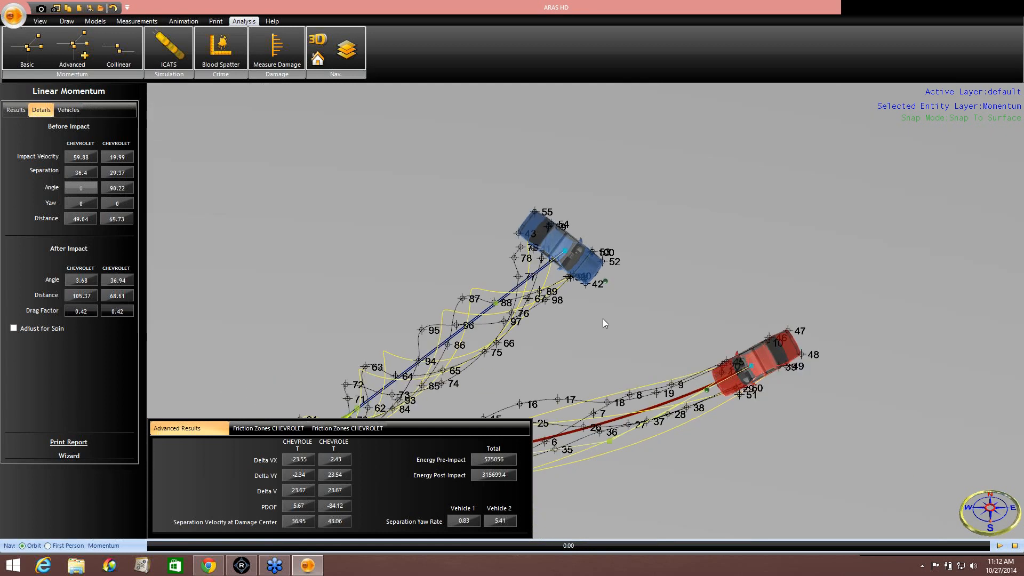
middle_click_drag(606, 209, 612, 178)
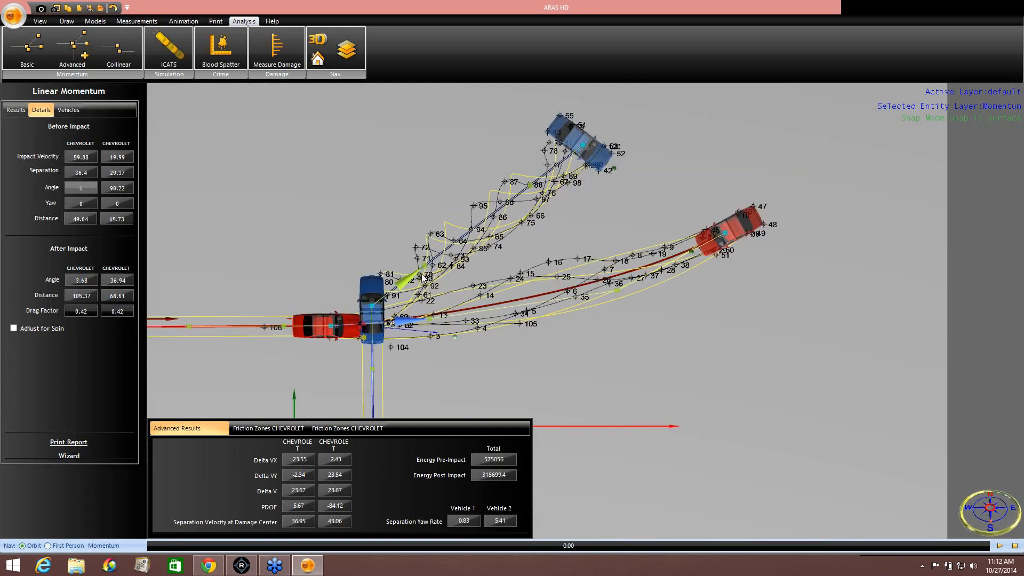
Test Vehicle 2's departure angle at about 64° and 10°, and return it to about 37° along the tyre marks
left_click_drag(423, 267, 406, 233)
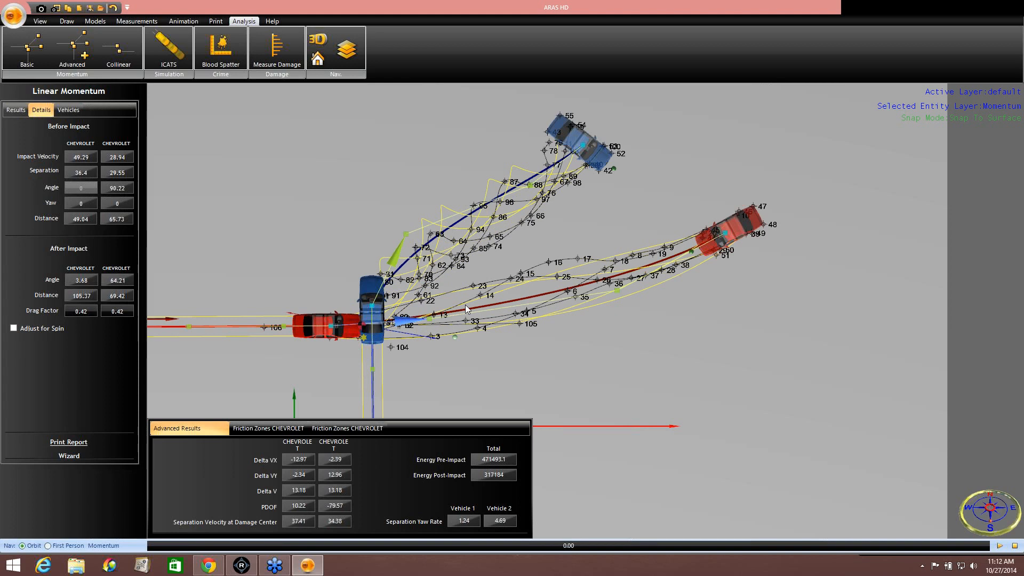
left_click_drag(406, 238, 451, 292)
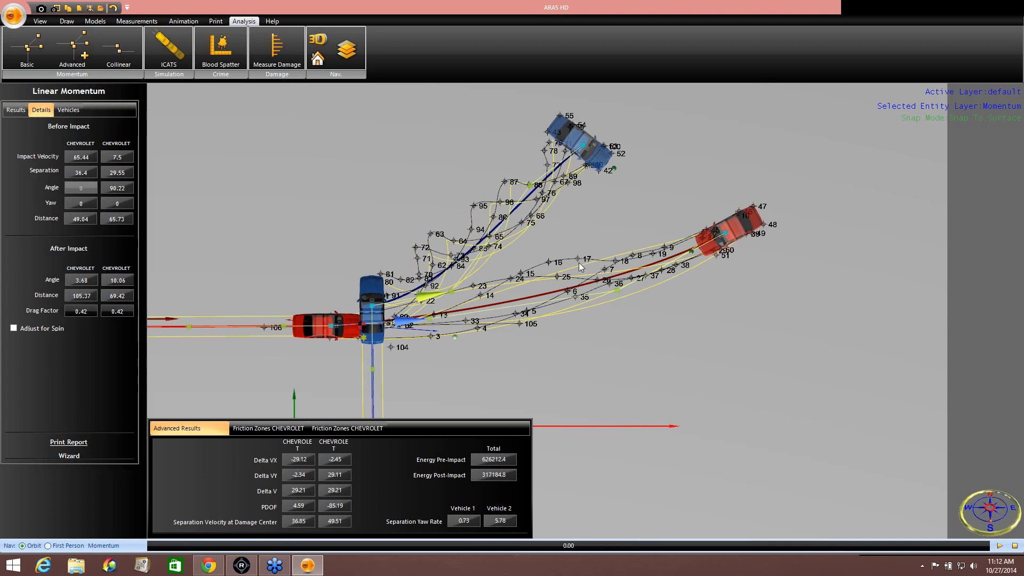
left_click_drag(451, 293, 430, 262)
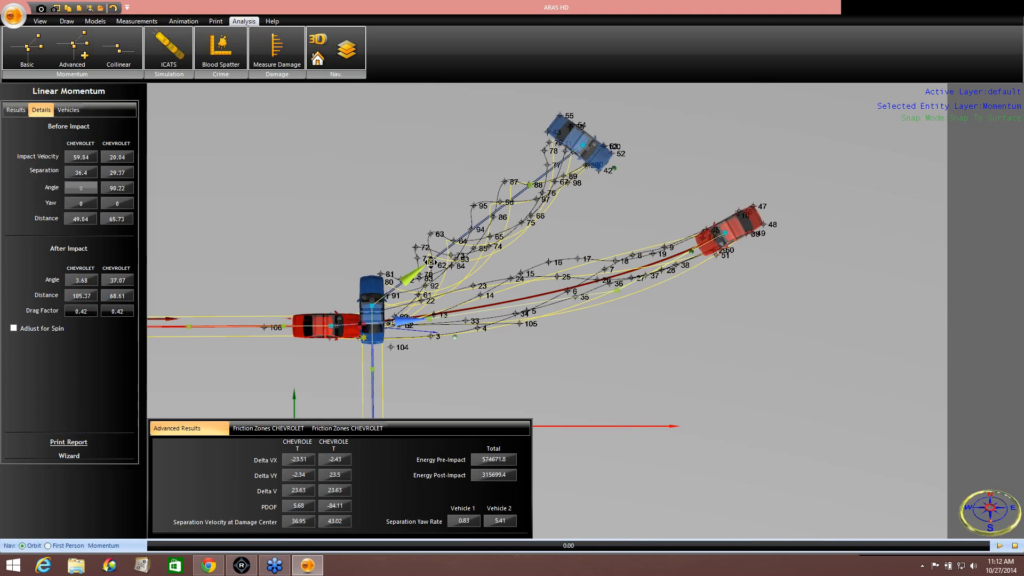
left_click_drag(430, 262, 431, 263)
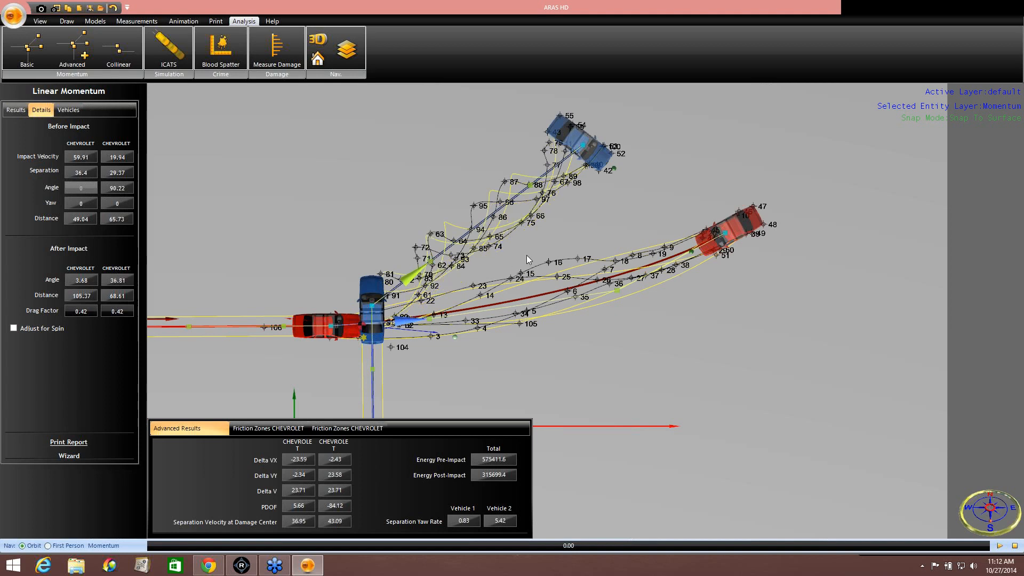
scroll(542, 244, "down", 4)
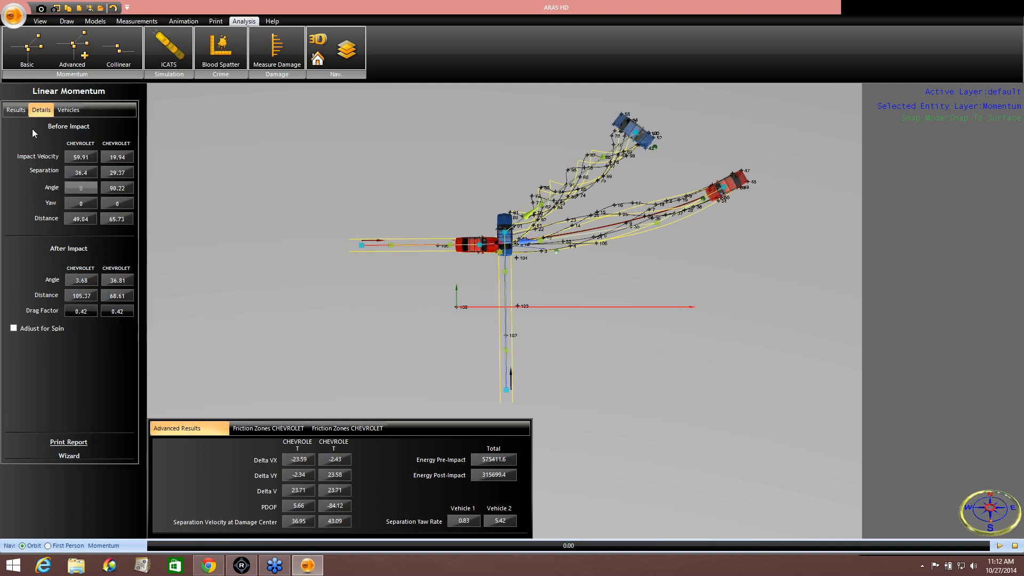
Show the momentum results, test Vehicle 2's departure angle at about 61°, and return it to about 37°
left_click(15, 111)
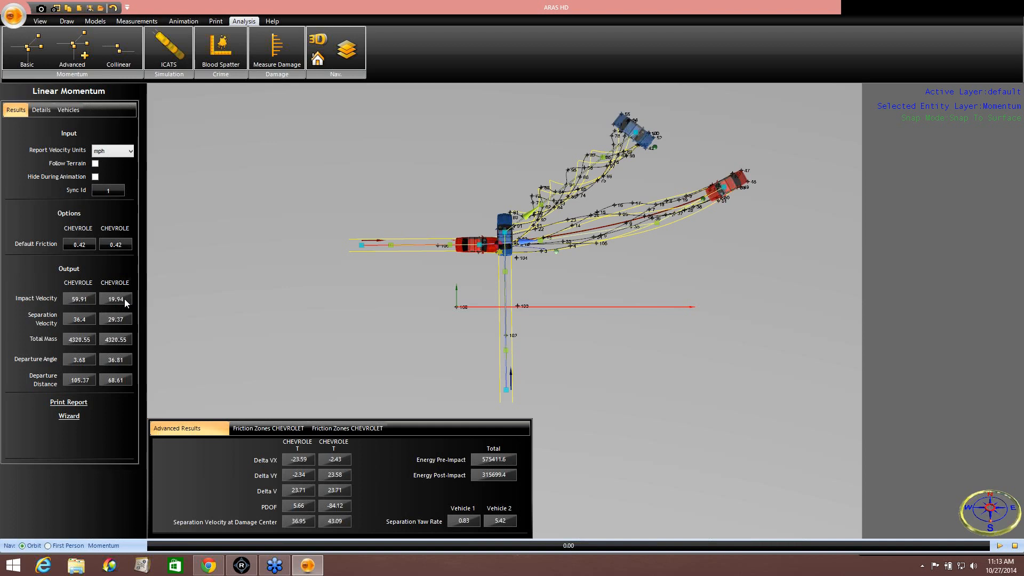
middle_click_drag(266, 310, 271, 283)
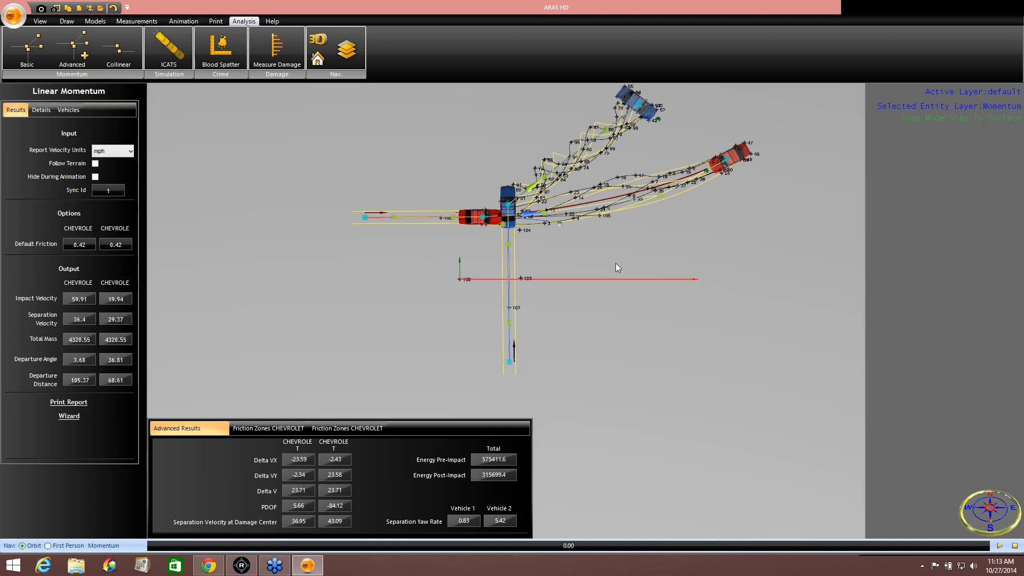
scroll(633, 261, "up", 3)
middle_click_drag(535, 252, 551, 358)
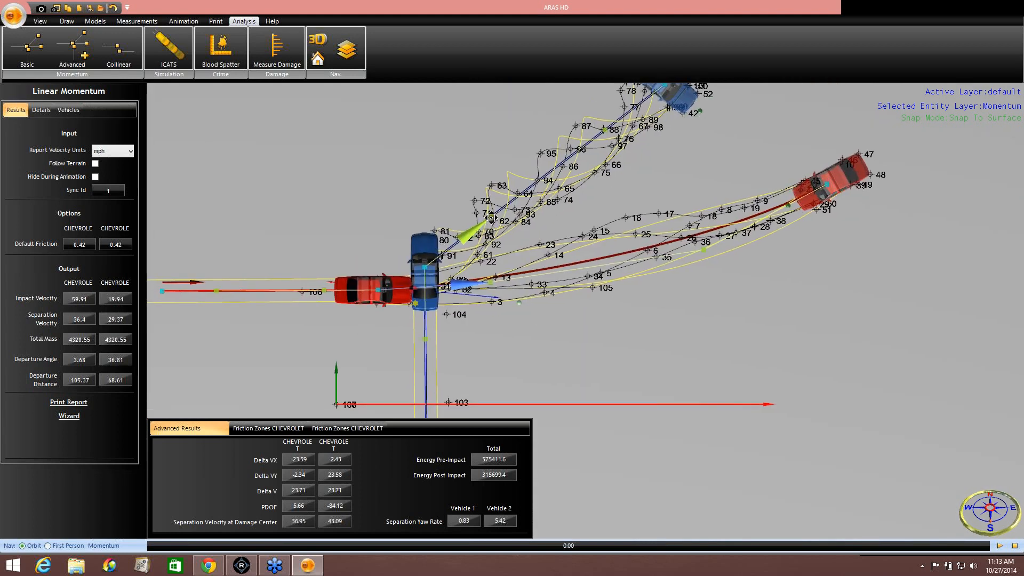
left_click_drag(490, 218, 468, 186)
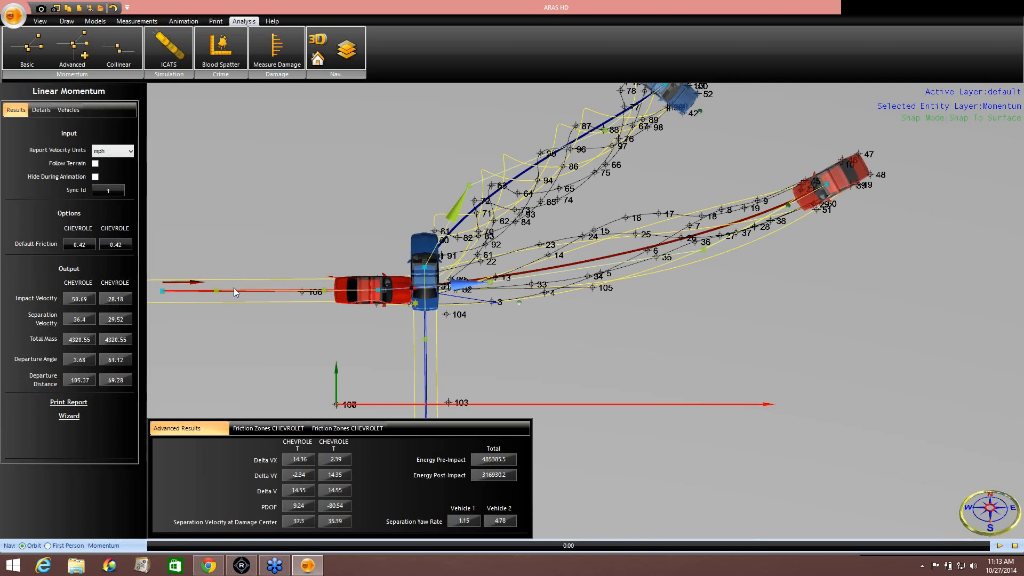
left_click_drag(469, 187, 492, 218)
Test Vehicle 1's departure angle at about 18° and -15°, and return it to about 3.7°
middle_click_drag(537, 324, 518, 275)
left_click_drag(479, 242, 473, 205)
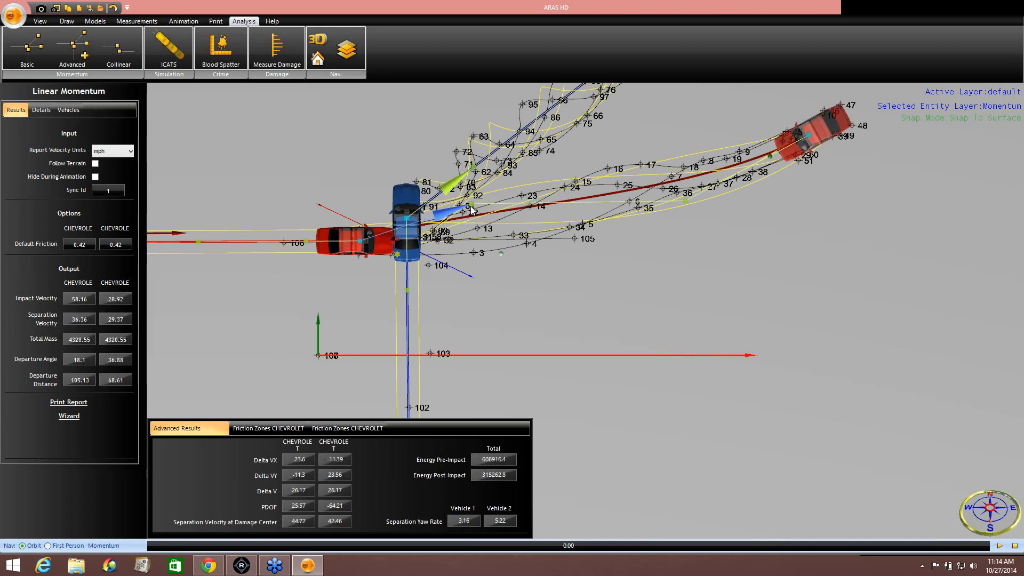
left_click_drag(470, 211, 474, 271)
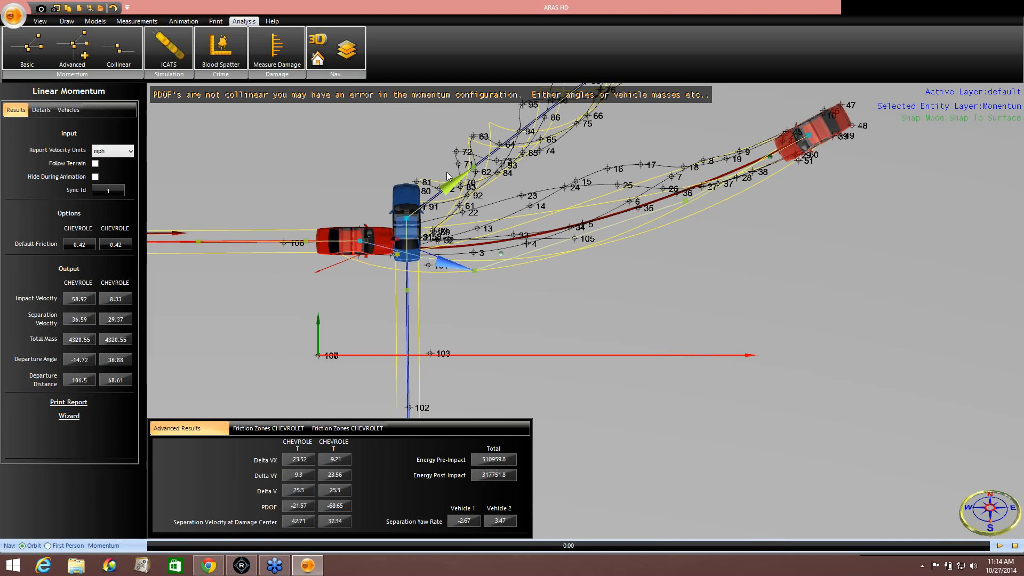
left_click_drag(475, 271, 480, 233)
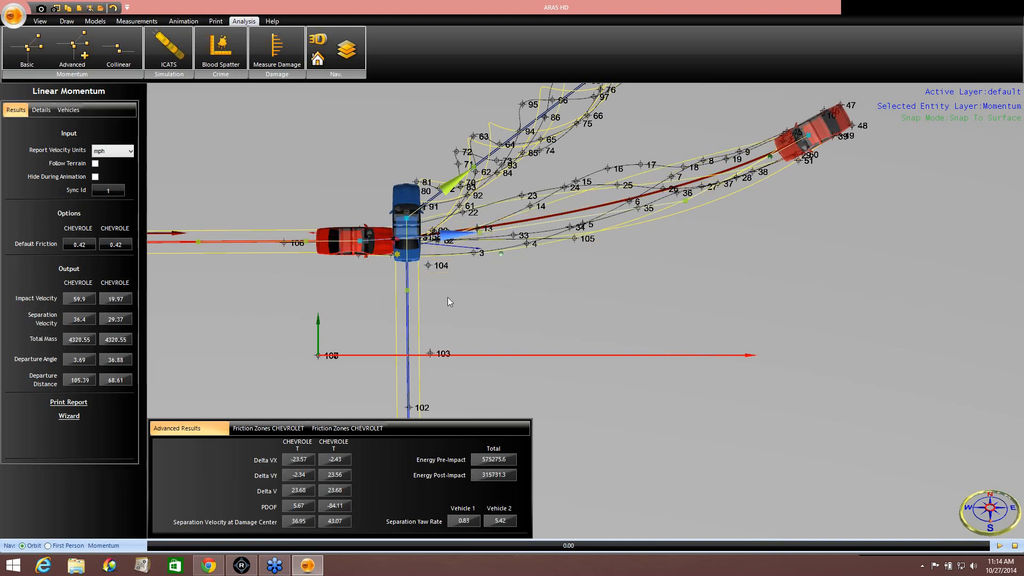
Tilt Vehicle 1's approach path slightly from its starting point and realign it with the evidence, with an approach distance of about 48 ft
scroll(510, 276, "down", 5)
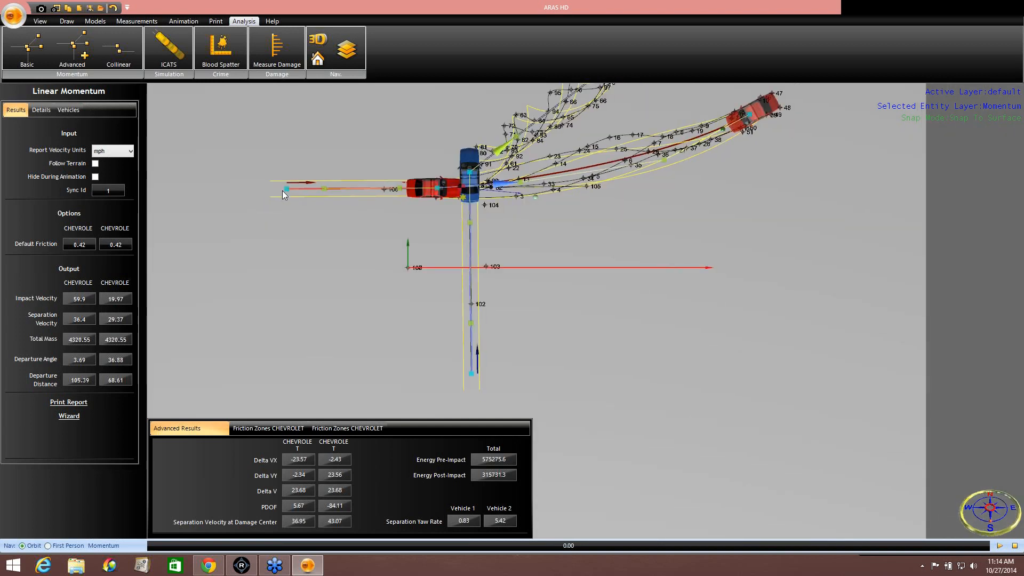
mouse_move(286, 187)
left_mouse_down()
mouse_move(290, 218)
mouse_move(292, 160)
mouse_move(287, 205)
mouse_move(288, 190)
left_mouse_up()
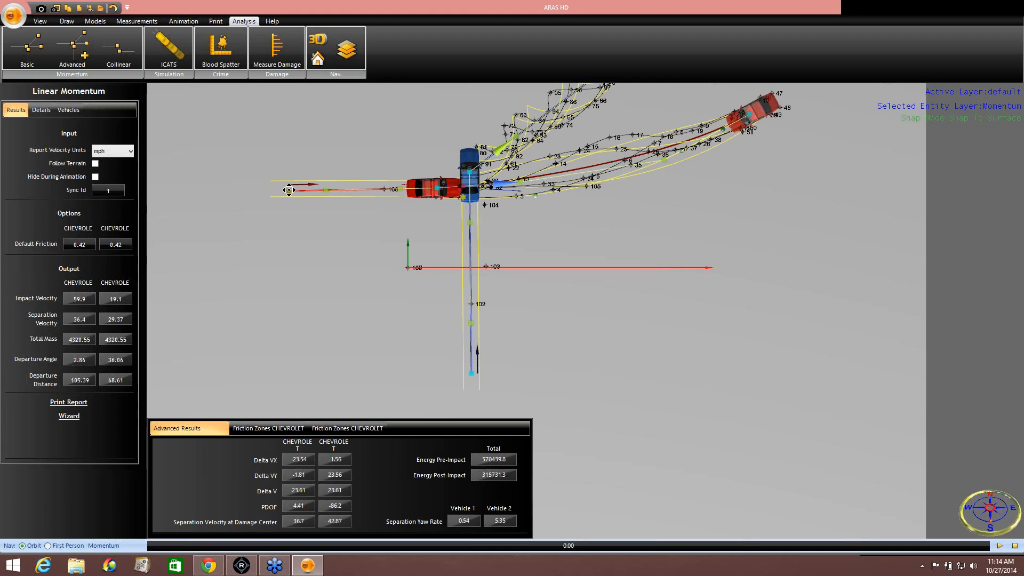
left_click_drag(289, 190, 289, 188)
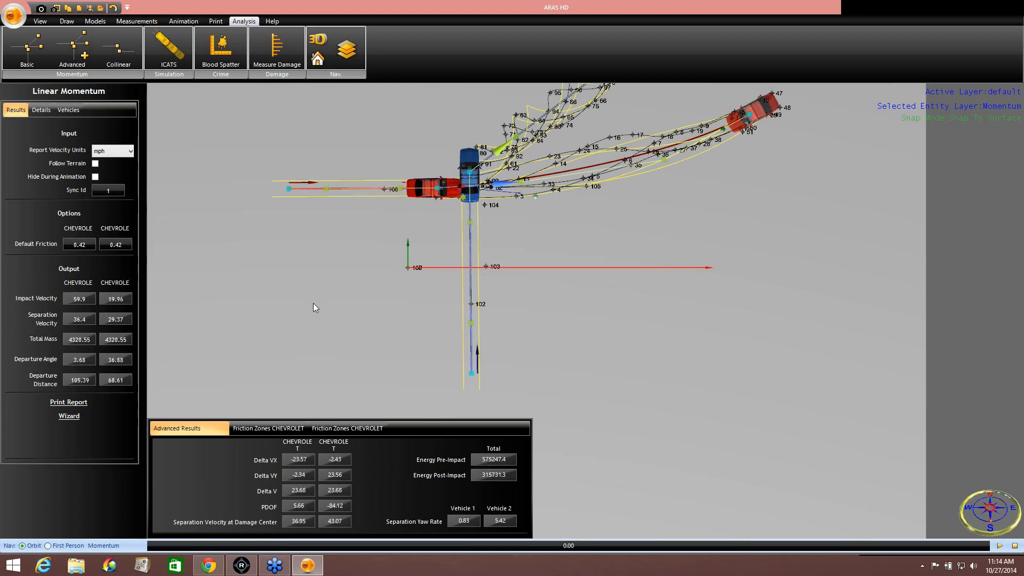
middle_click_drag(313, 304, 297, 297)
middle_click_drag(541, 233, 533, 284)
scroll(552, 276, "down", 5)
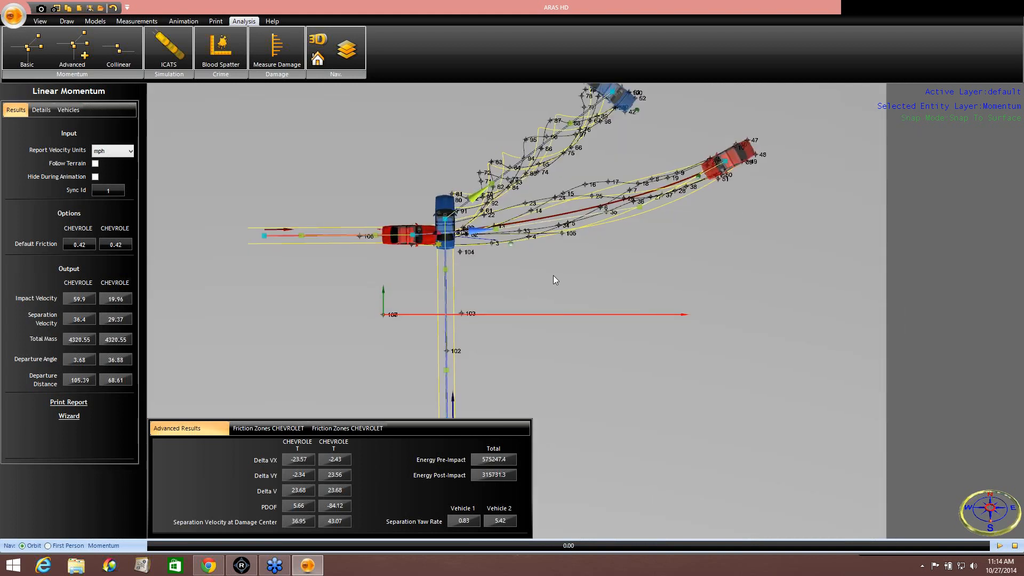
middle_click_drag(407, 278, 422, 245)
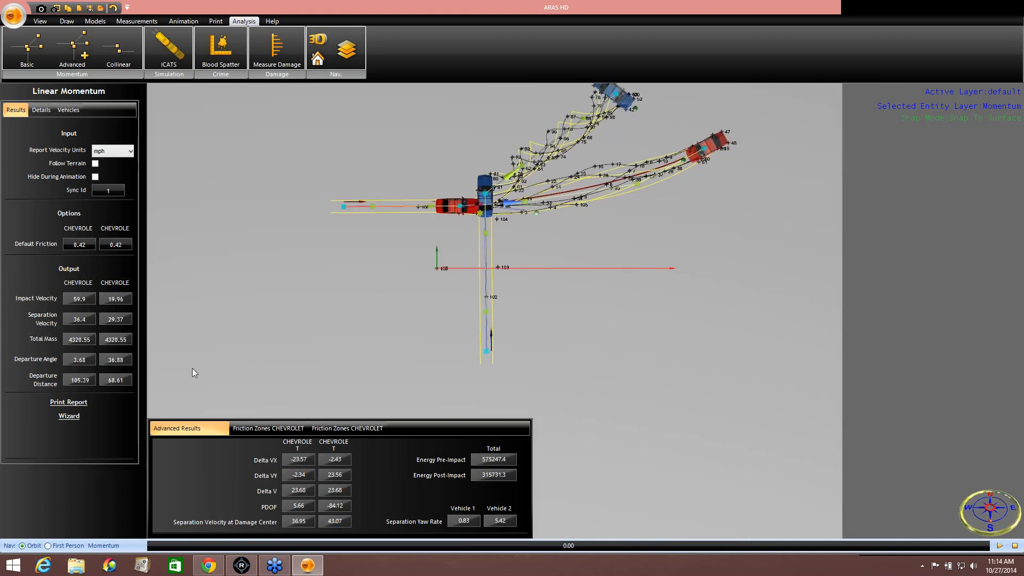
Generate the momentum report and include the animation and specs reports for both vehicles plus the damage report
left_click(67, 405)
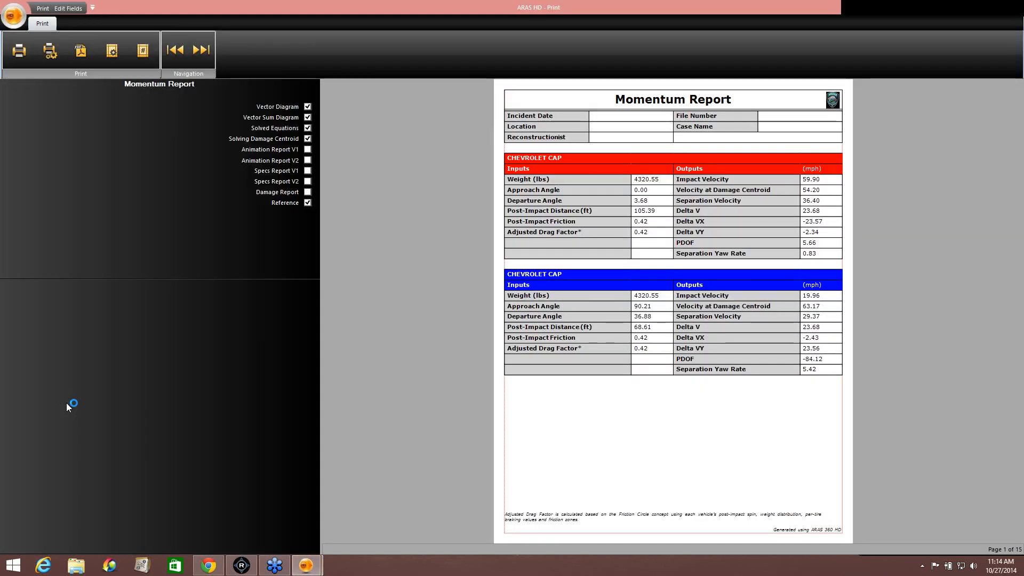
left_click(308, 149)
left_click(308, 160)
left_click(308, 170)
left_click(308, 182)
left_click(308, 193)
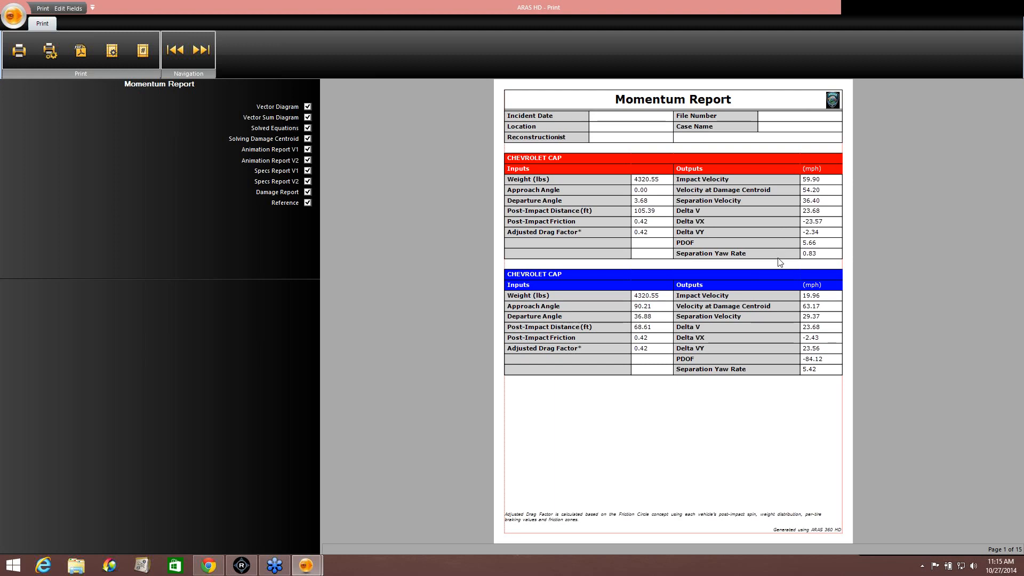
Go to the momentum vector diagram page of the report
left_click(206, 54)
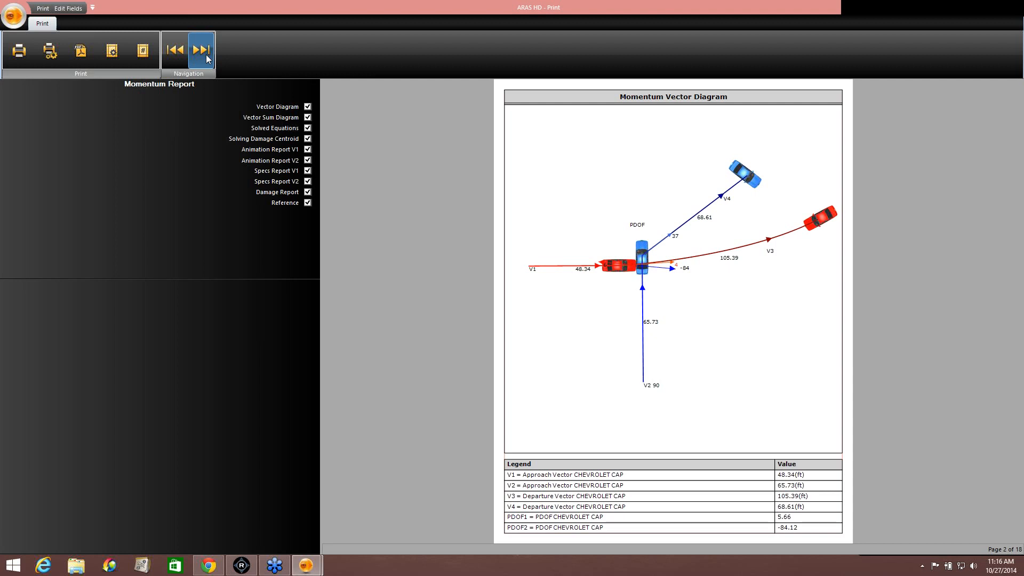
Examine the report's vector sum diagram and the solved equations for separation velocities, impact speeds, delta-V and principal direction of force
left_click(206, 55)
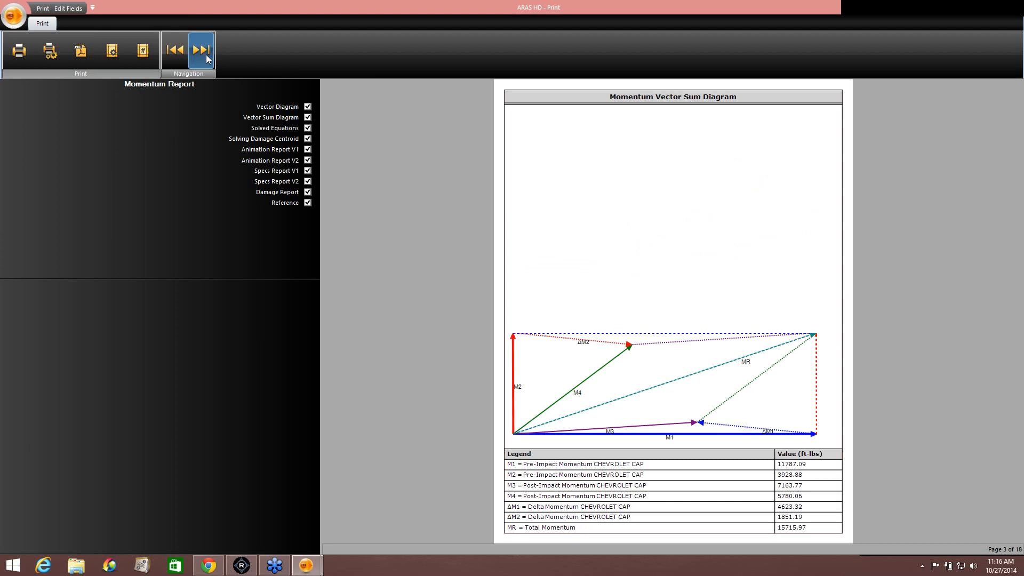
left_click(207, 56)
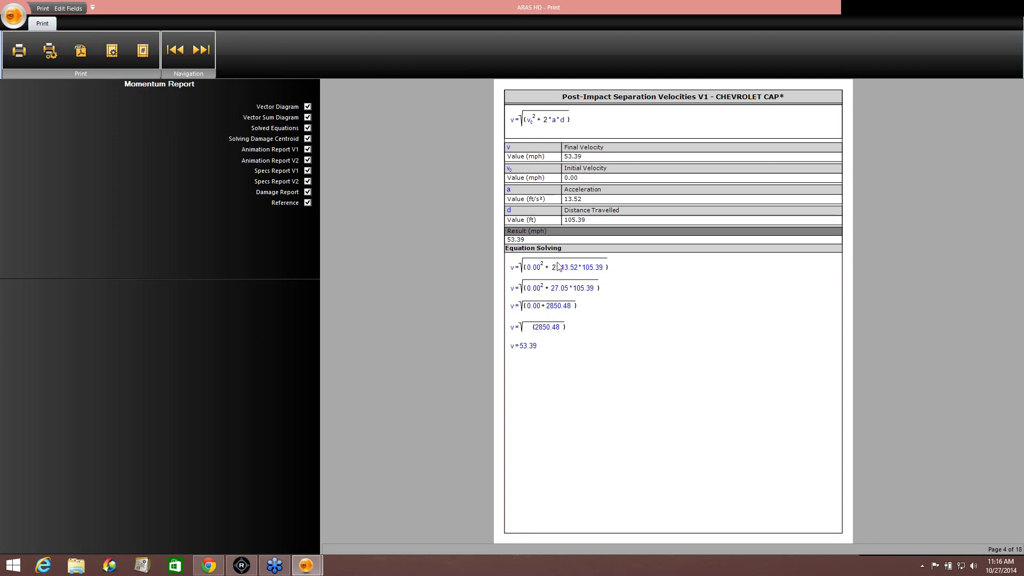
left_click(202, 51)
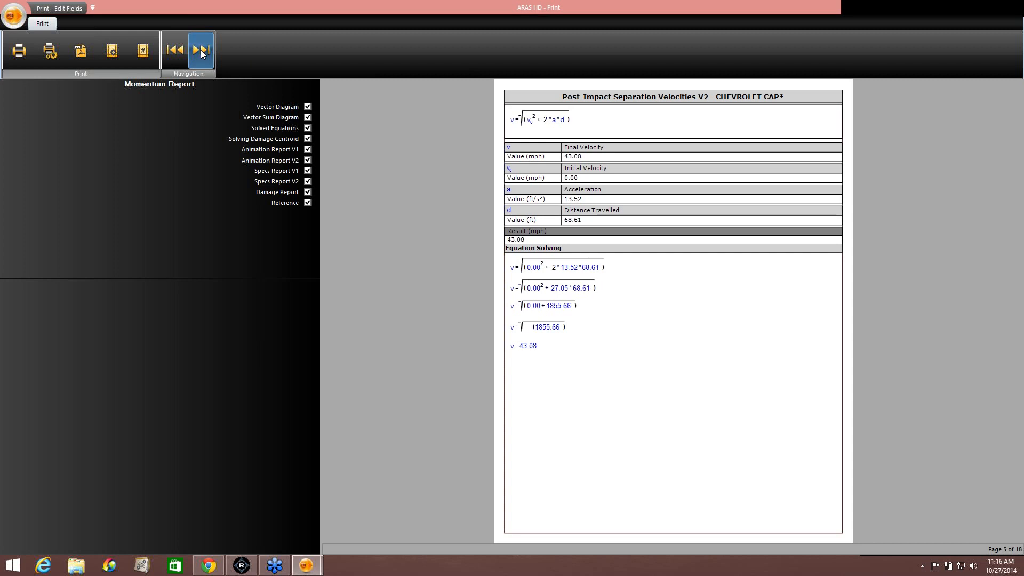
left_click(201, 52)
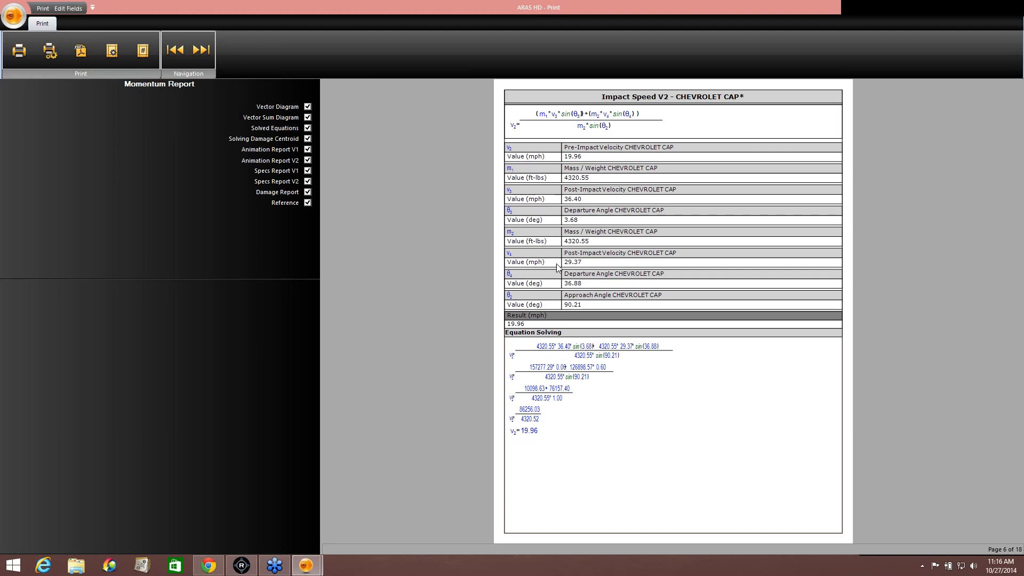
left_click(200, 51)
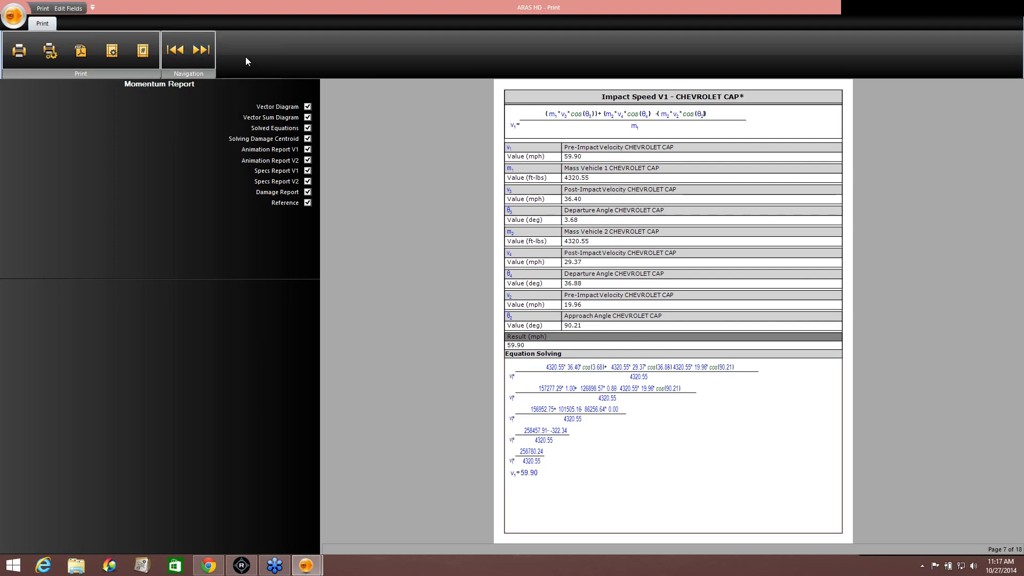
left_click(206, 50)
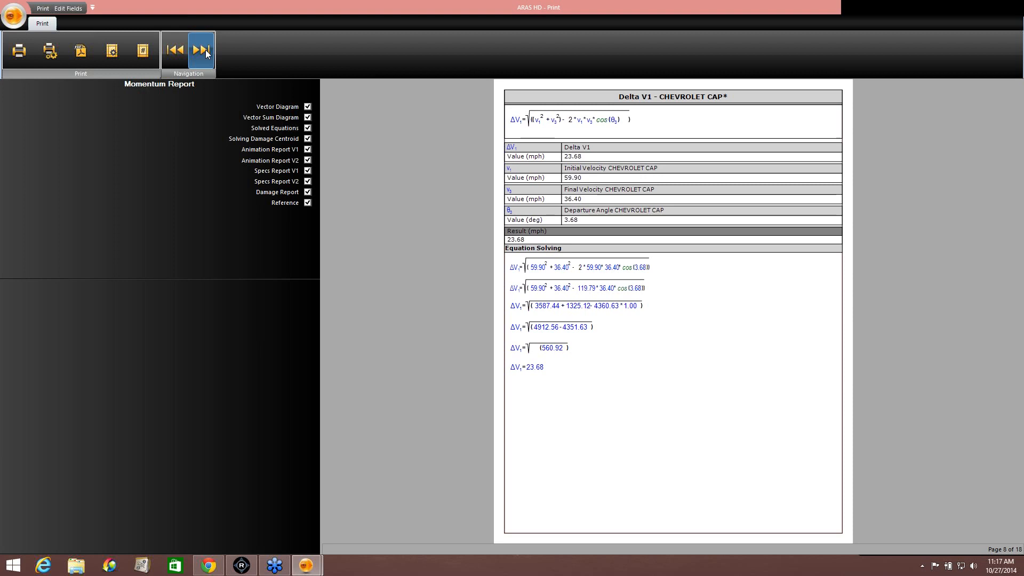
left_click(207, 49)
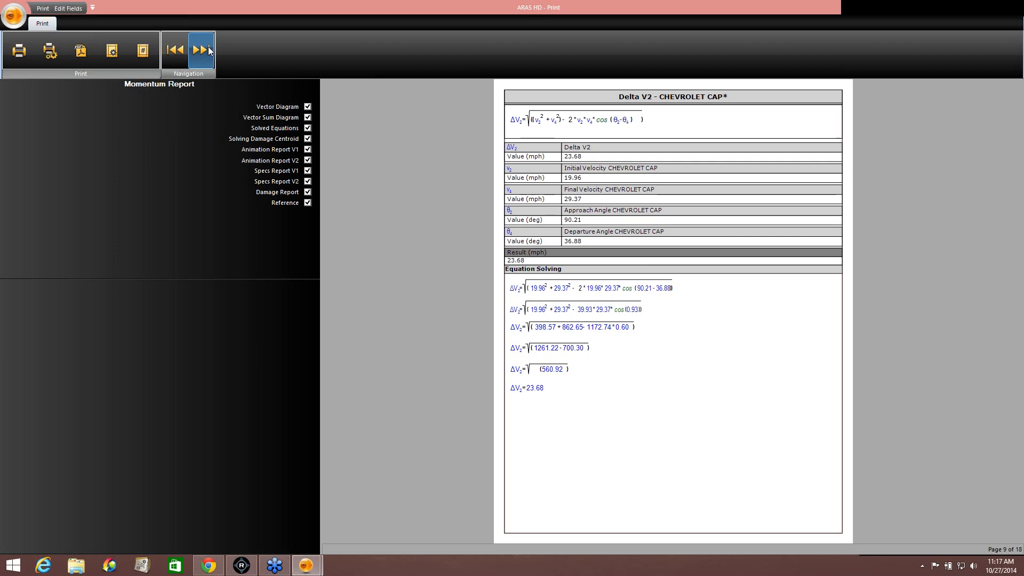
left_click(207, 50)
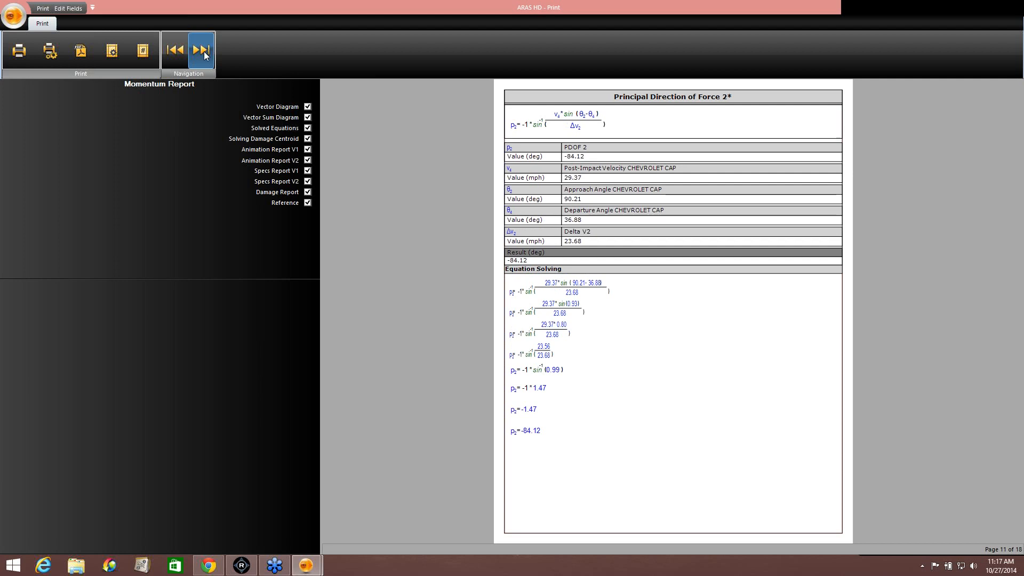
Examine the report's damage centroid and friction overviews, both animation tables, vehicle specifications and reference page, and close the report
left_click(206, 53)
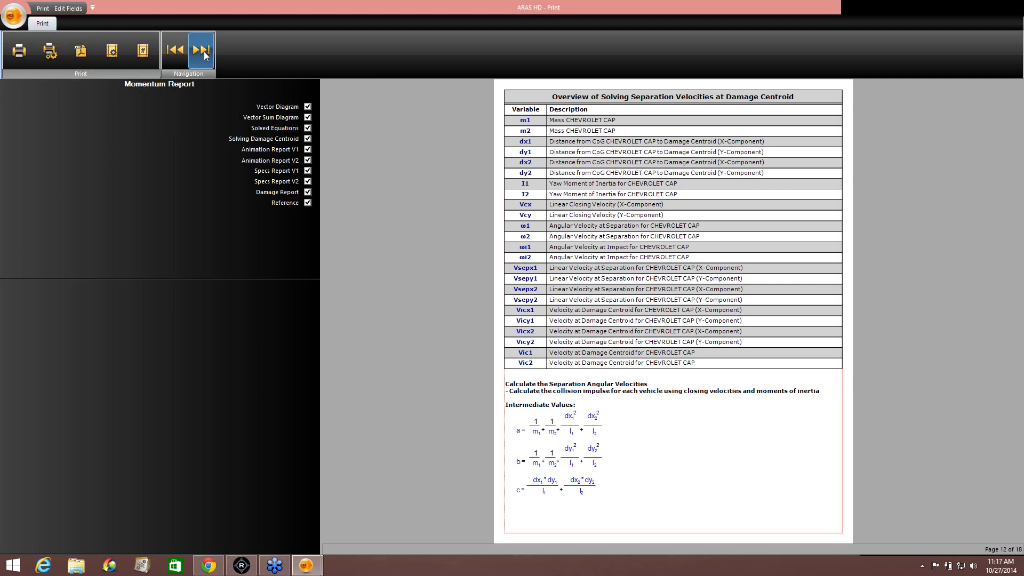
left_click(205, 53)
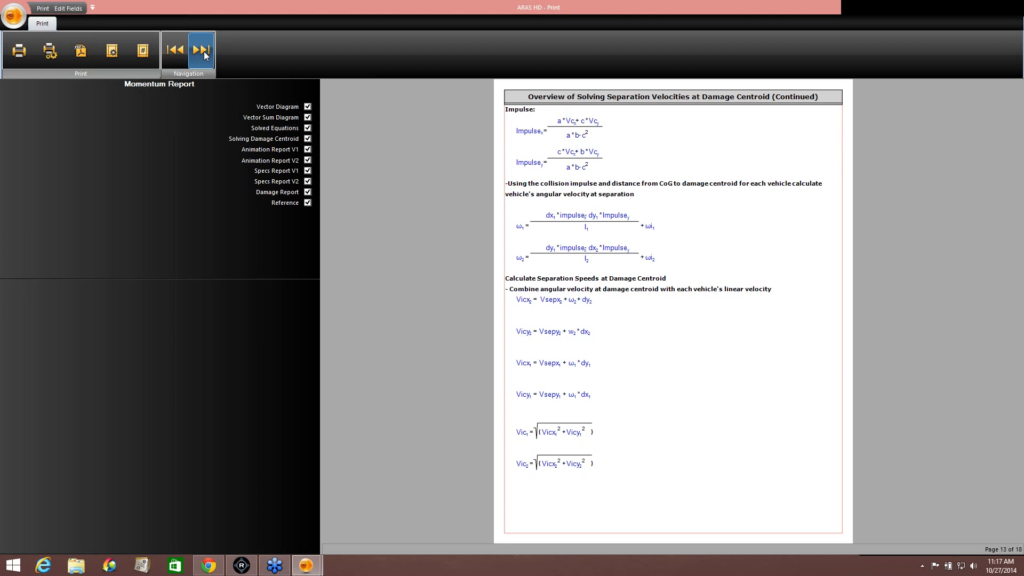
left_click(205, 53)
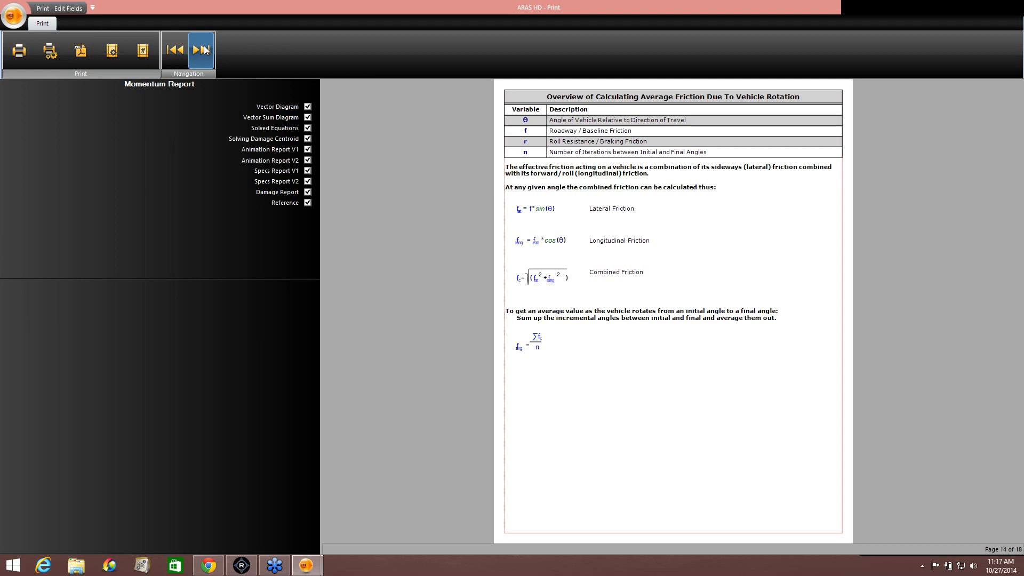
left_click(201, 50)
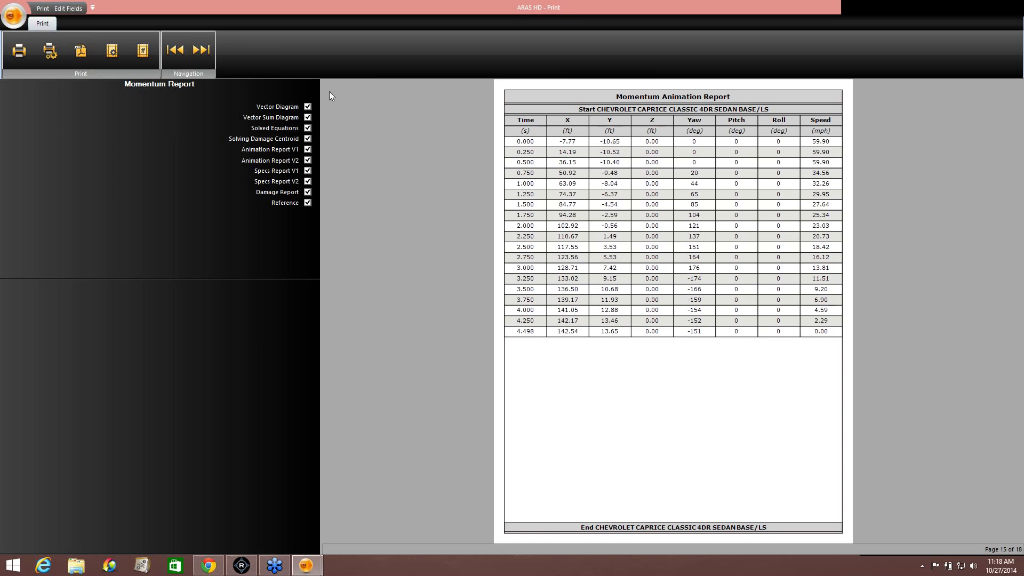
left_click(201, 51)
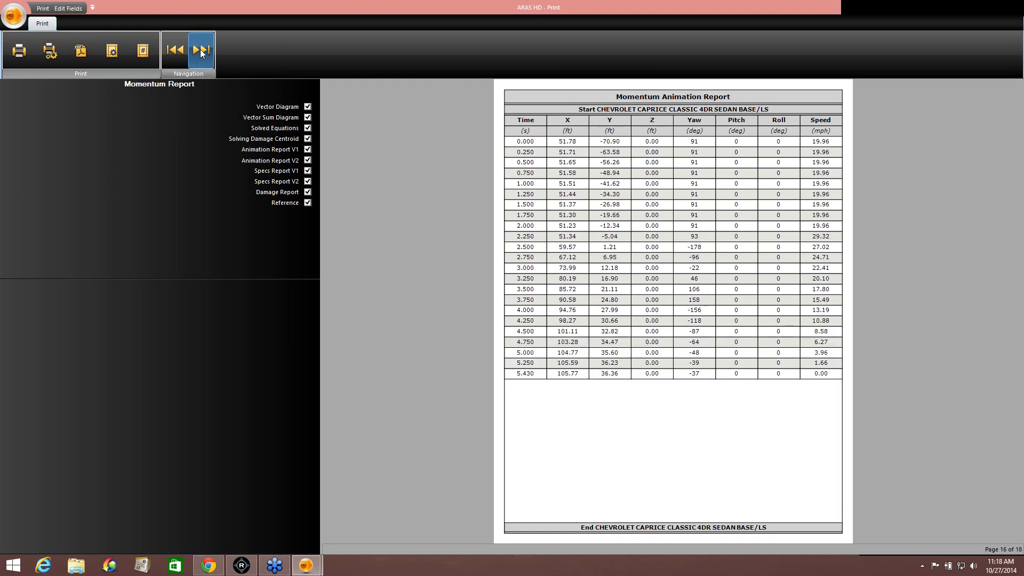
left_click(201, 51)
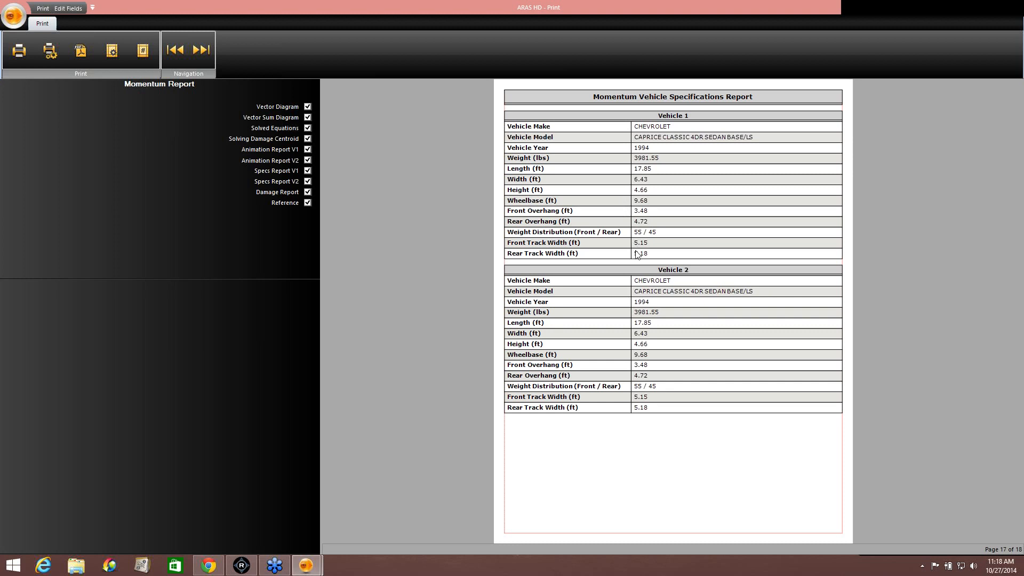
left_click(204, 52)
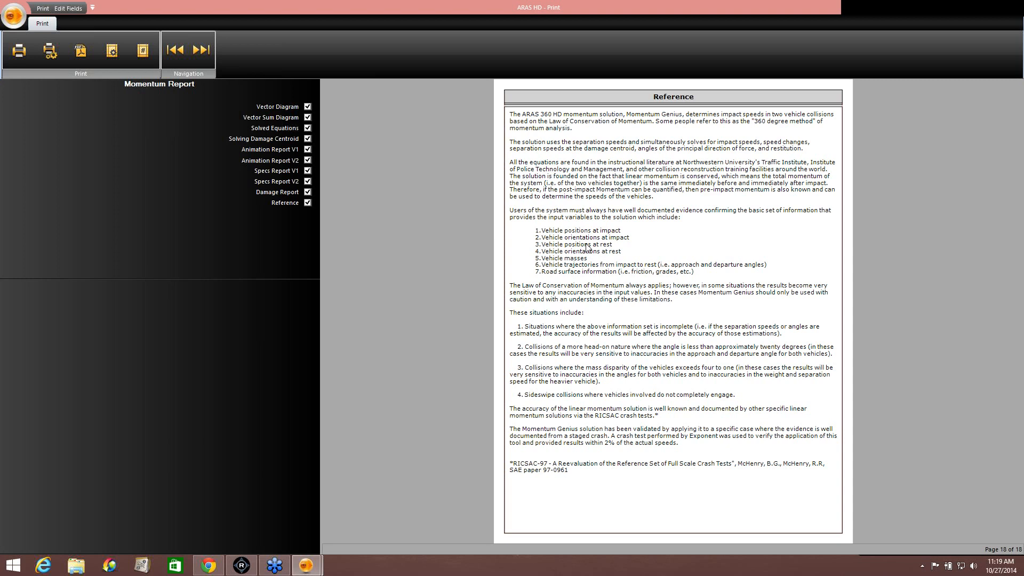
left_click(986, 8)
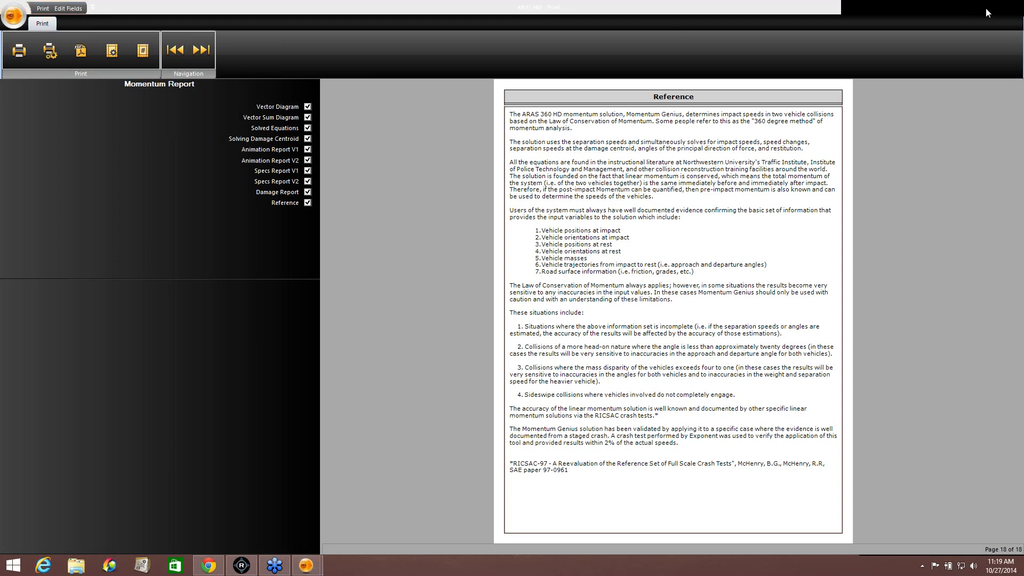
left_click(1014, 8)
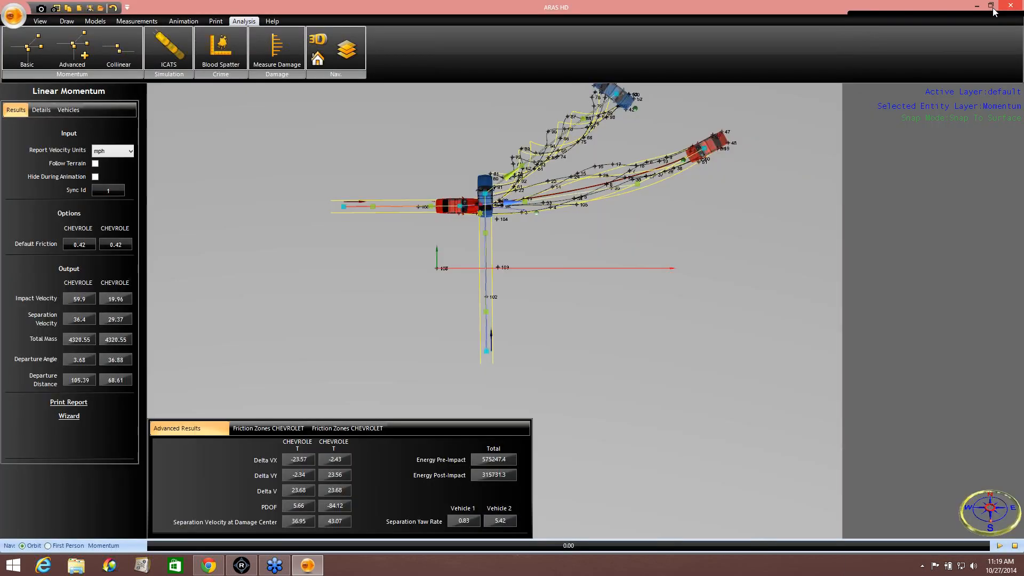
Play the crash animation in the 3D view, seen at an oblique angle close to the impact area
left_click(319, 41)
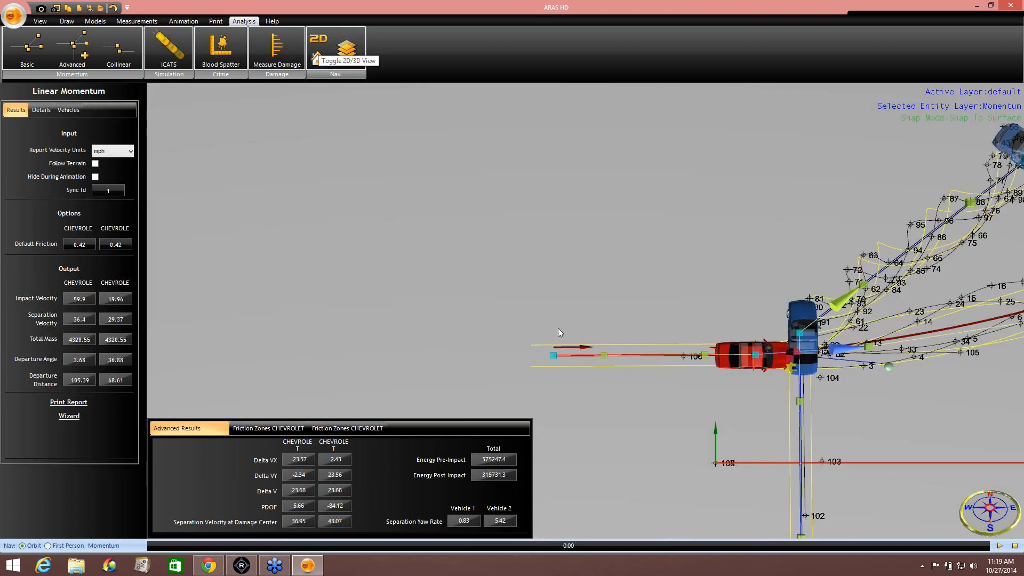
middle_click_drag(552, 297, 320, 273)
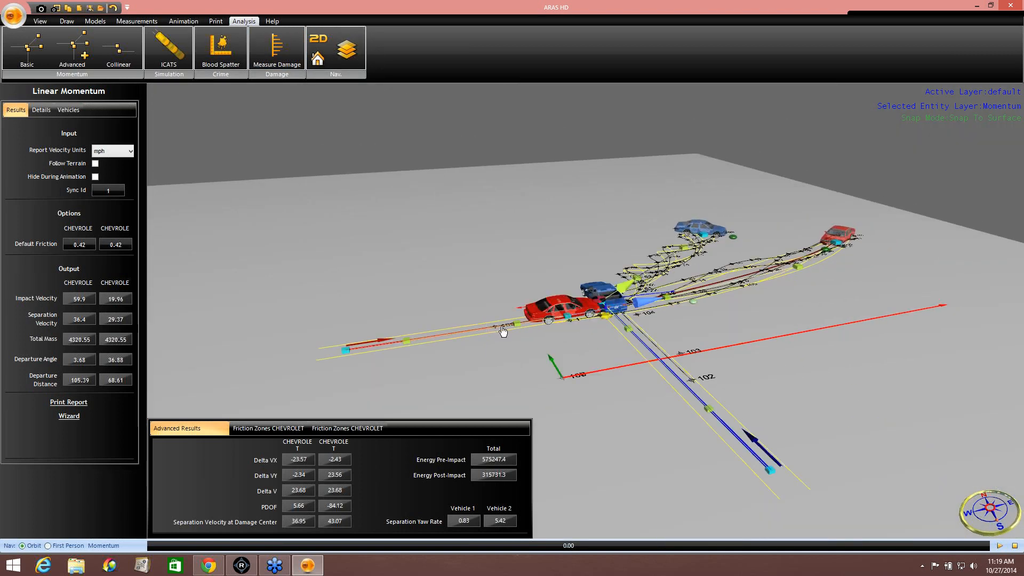
scroll(502, 326, "up", 4)
scroll(503, 329, "up", 2)
middle_click_drag(435, 314, 299, 311)
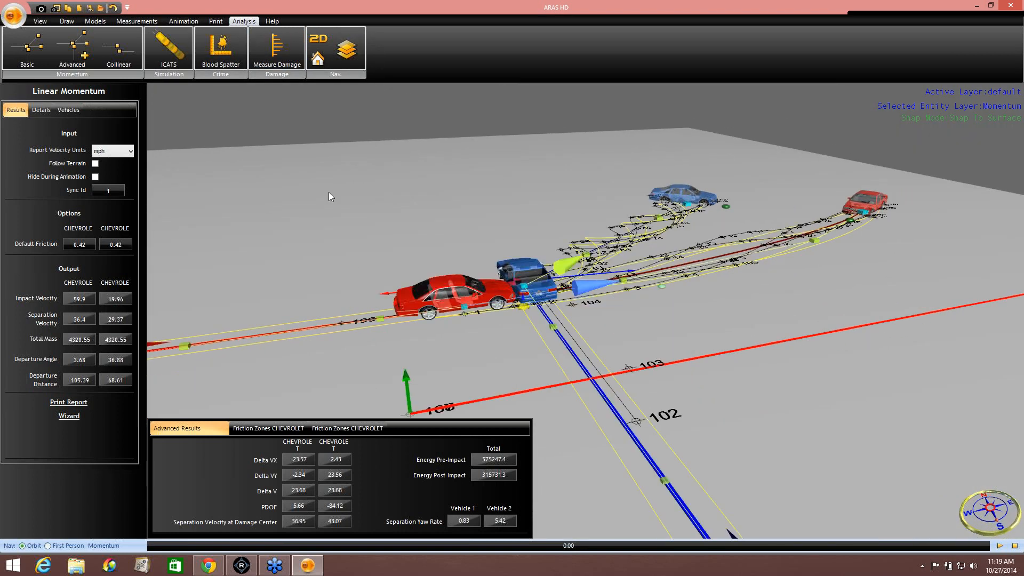
left_click(183, 21)
left_click(68, 50)
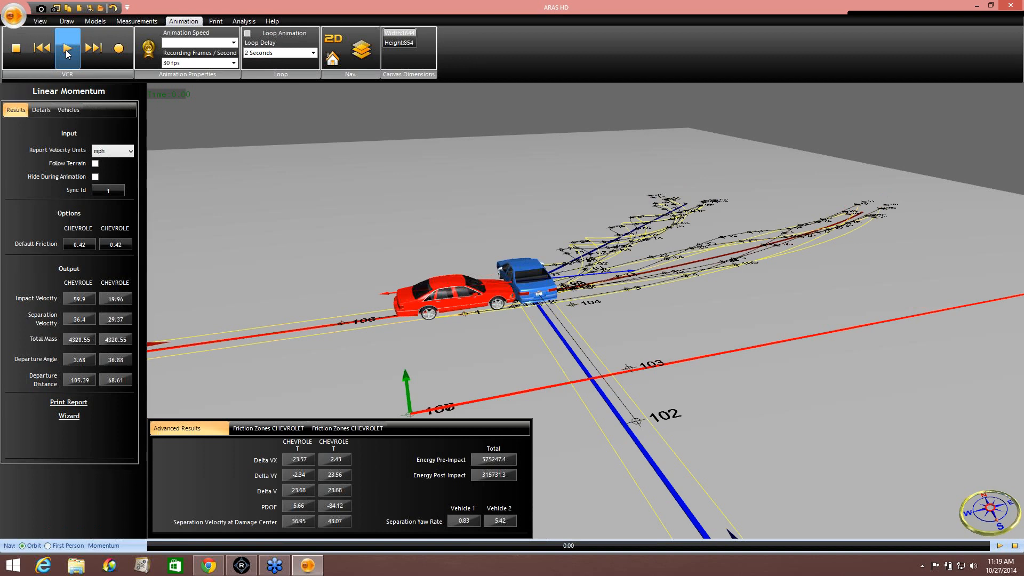
left_click(67, 53)
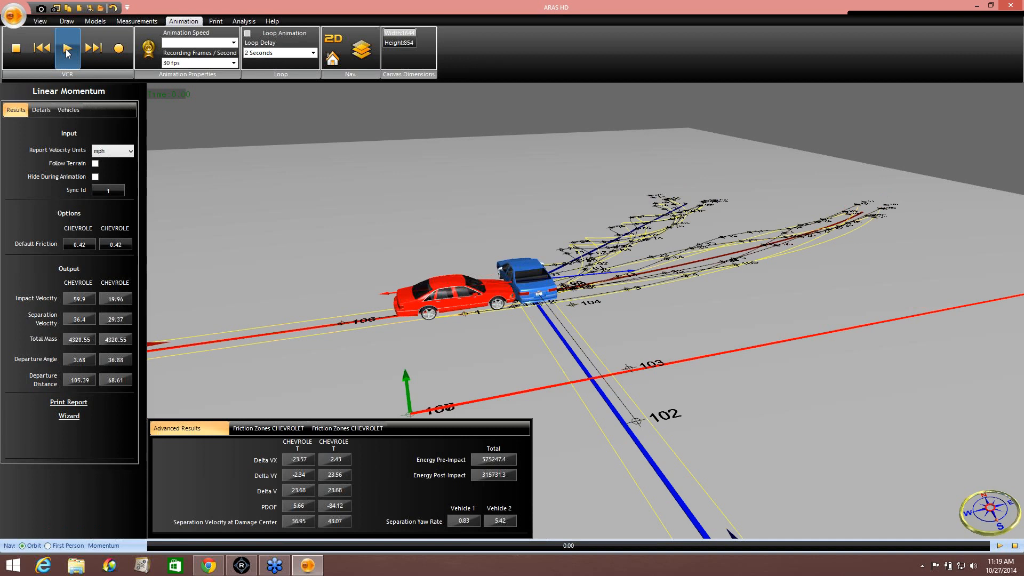
left_click(67, 49)
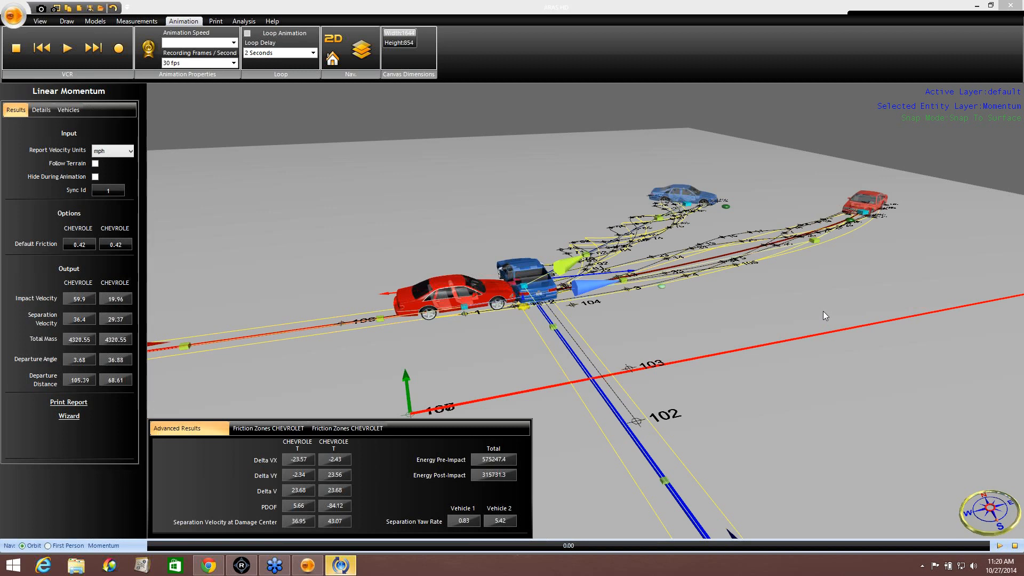
Return to the 2D view and test small shifts of Vehicle 1's impact position, ending with a departure angle of about 4.9°
left_click(333, 40)
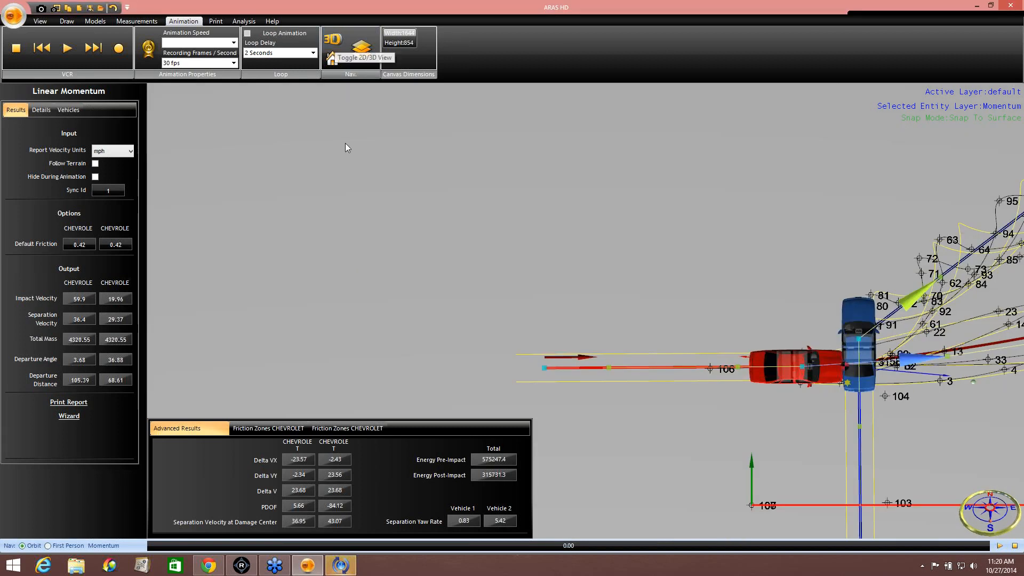
middle_click_drag(719, 299, 481, 267)
scroll(555, 280, "down", 4)
scroll(555, 280, "up", 6)
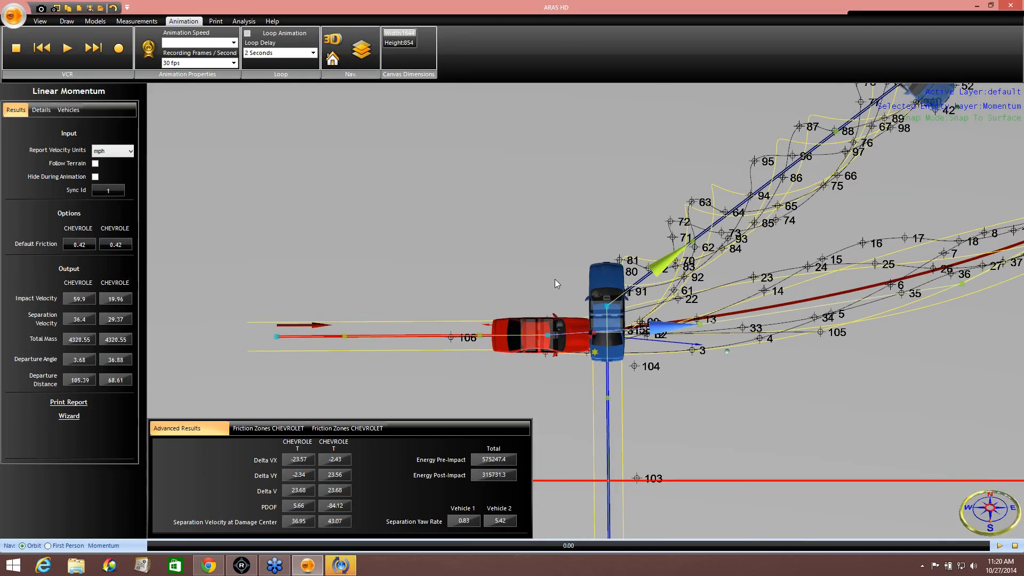
scroll(555, 279, "up", 6)
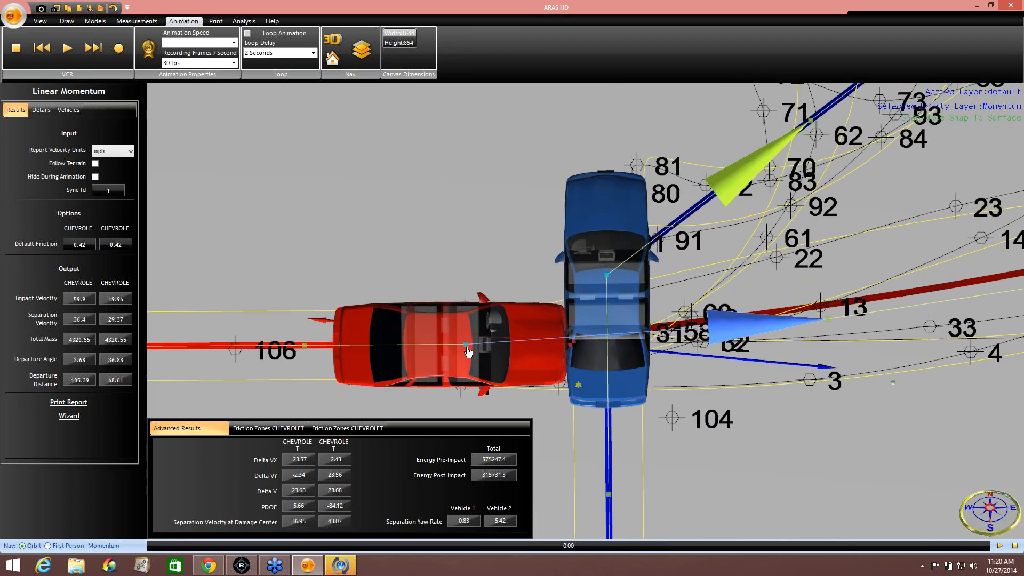
left_click_drag(464, 346, 474, 346)
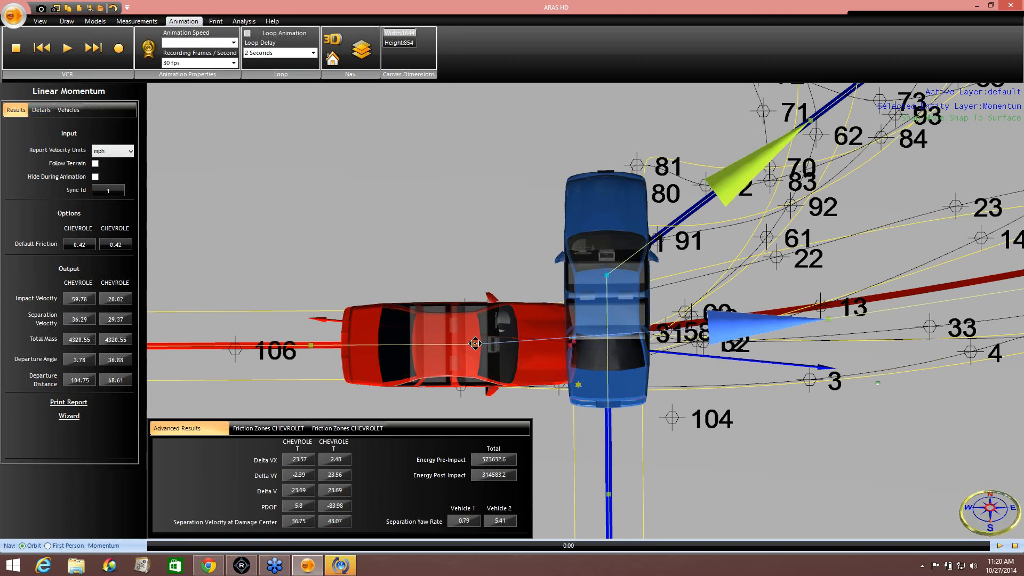
left_click_drag(473, 344, 466, 347)
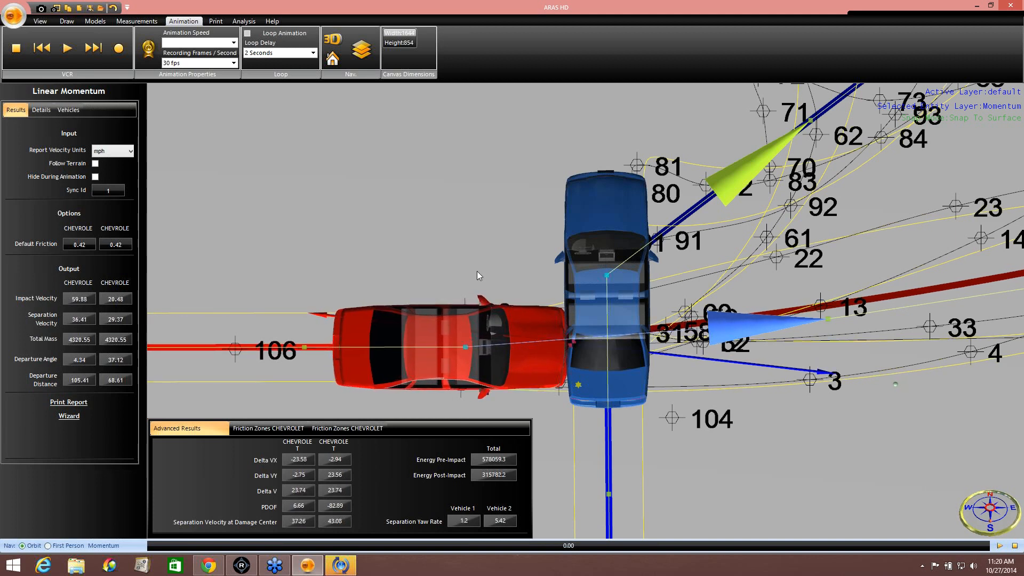
mouse_move(466, 346)
left_mouse_down()
mouse_move(457, 347)
mouse_move(477, 346)
left_mouse_up()
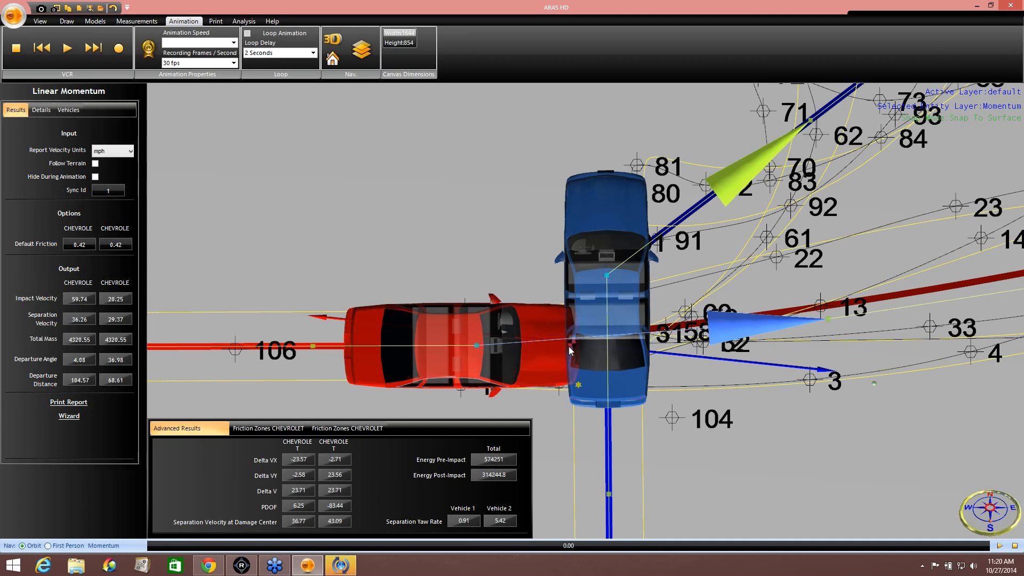
left_click_drag(477, 345, 469, 349)
Examine Vehicle 1's departure path from impact to rest against the surveyed tire mark points
middle_click_drag(484, 275, 418, 221)
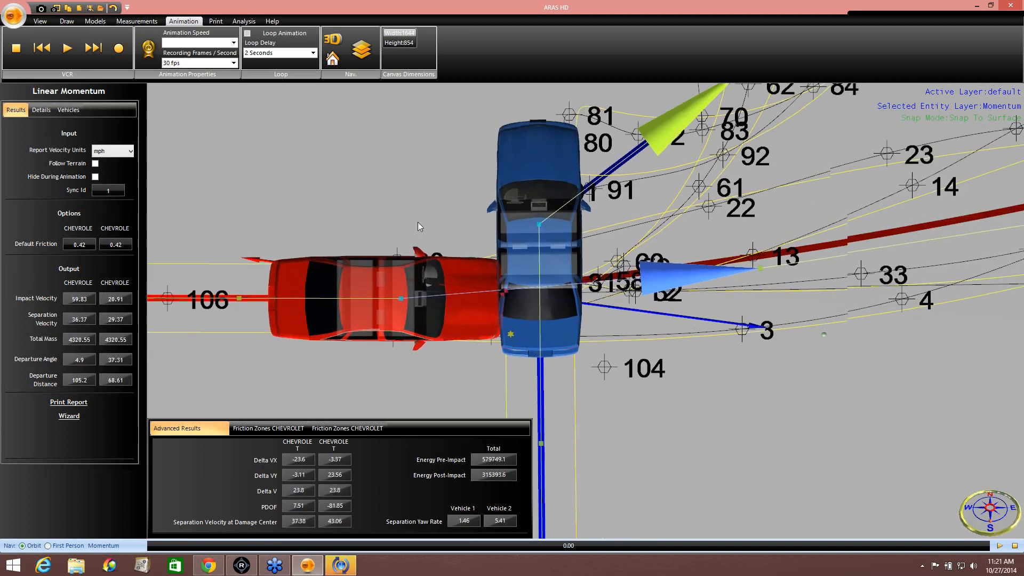
scroll(613, 389, "down", 1)
scroll(613, 389, "down", 1)
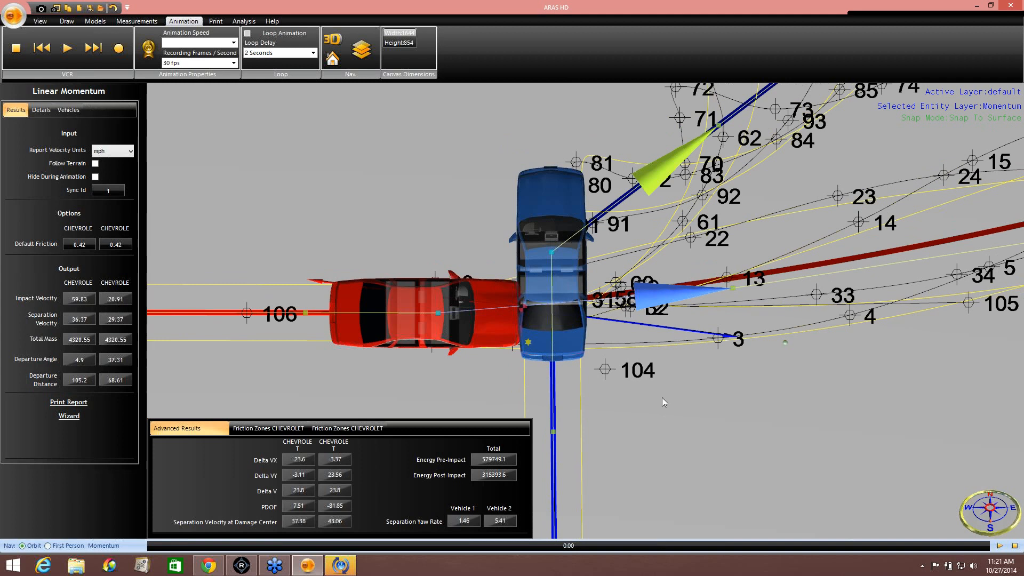
middle_click_drag(661, 398, 573, 385)
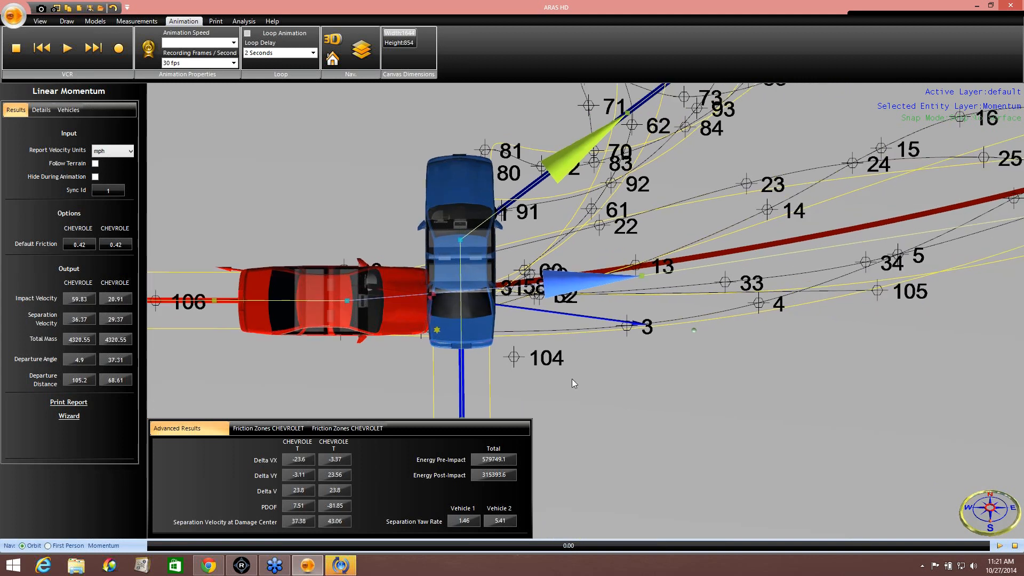
left_click(1006, 244)
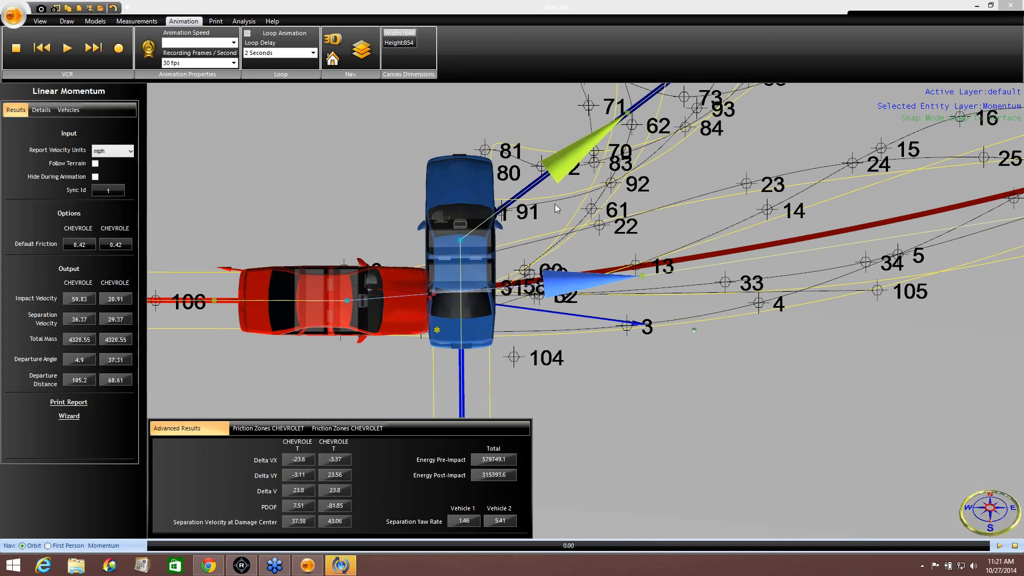
middle_click_drag(698, 405, 581, 386)
scroll(583, 387, "down", 4)
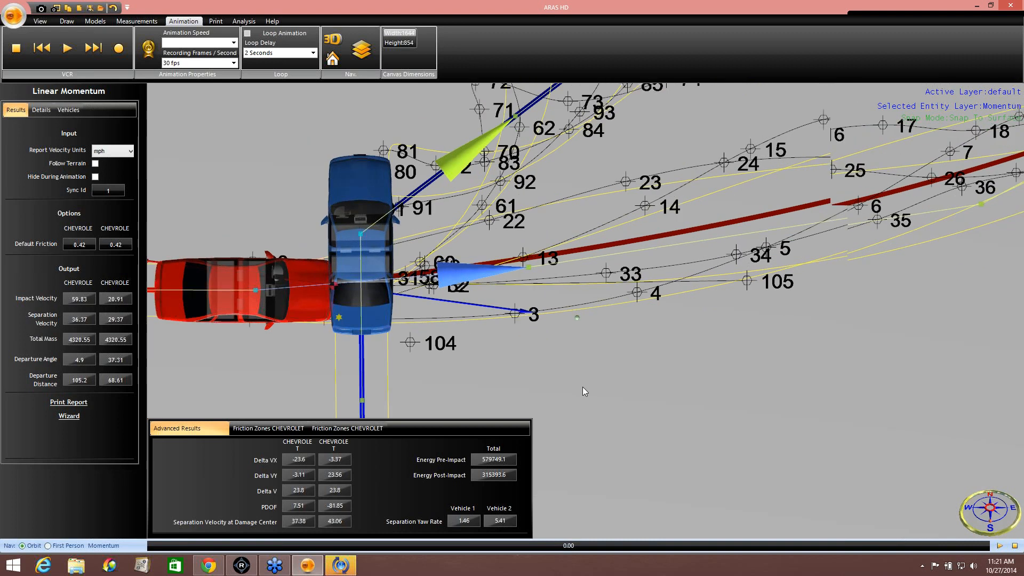
scroll(582, 386, "down", 3)
middle_click_drag(737, 423, 576, 366)
scroll(590, 391, "down", 2)
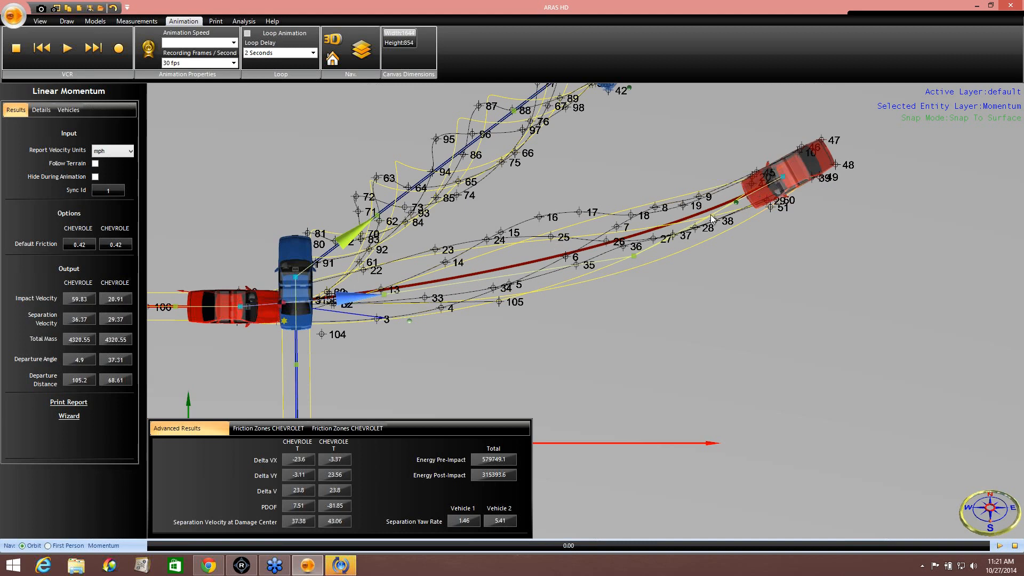
Raise the after-impact drag factor of both vehicles to 0.7 and show the momentum results
left_click(47, 111)
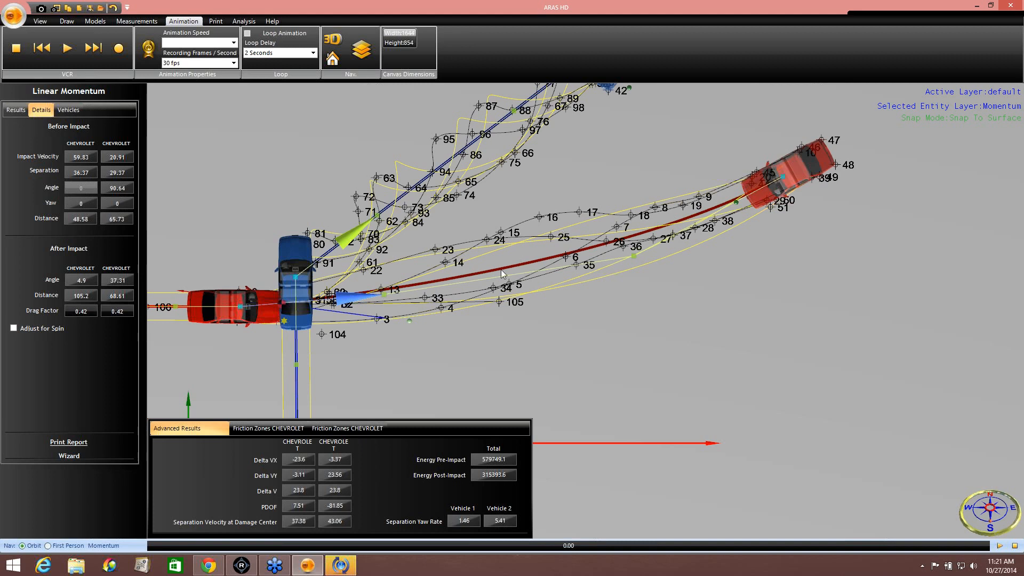
middle_click_drag(509, 322, 499, 298)
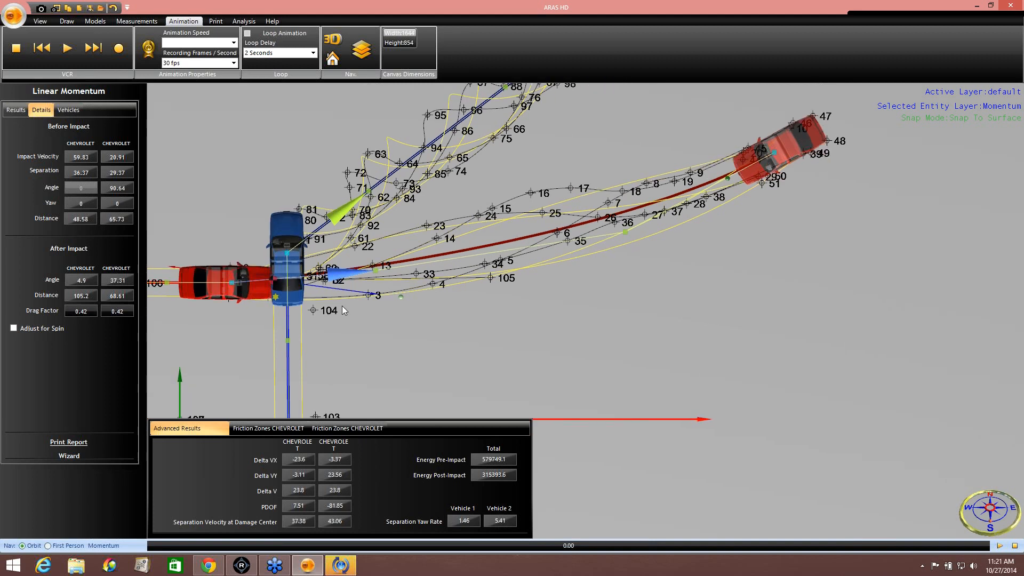
left_click(92, 312)
type(".7")
left_click(143, 309)
left_click(126, 313)
type(".7")
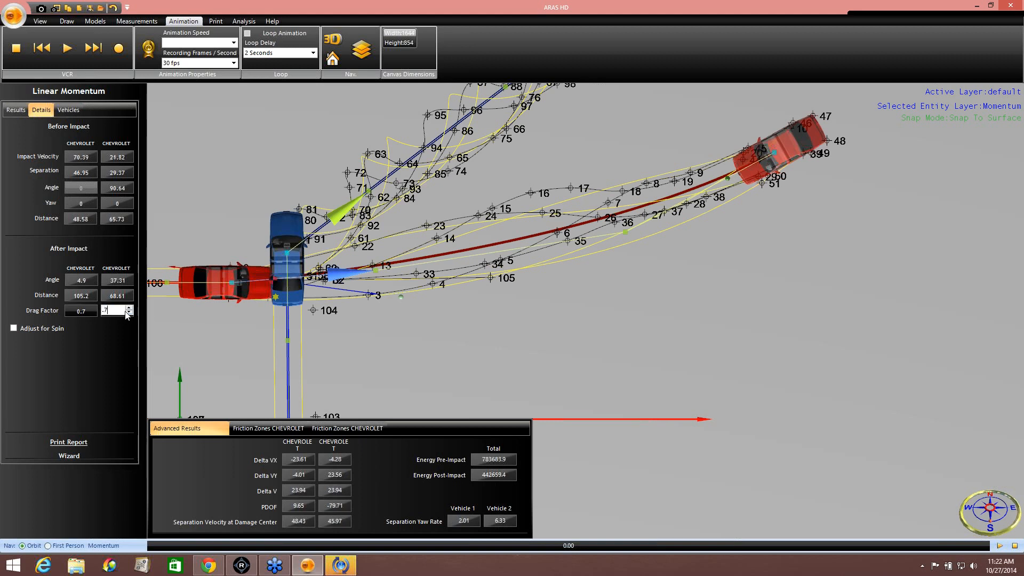
key("Return")
left_click(15, 109)
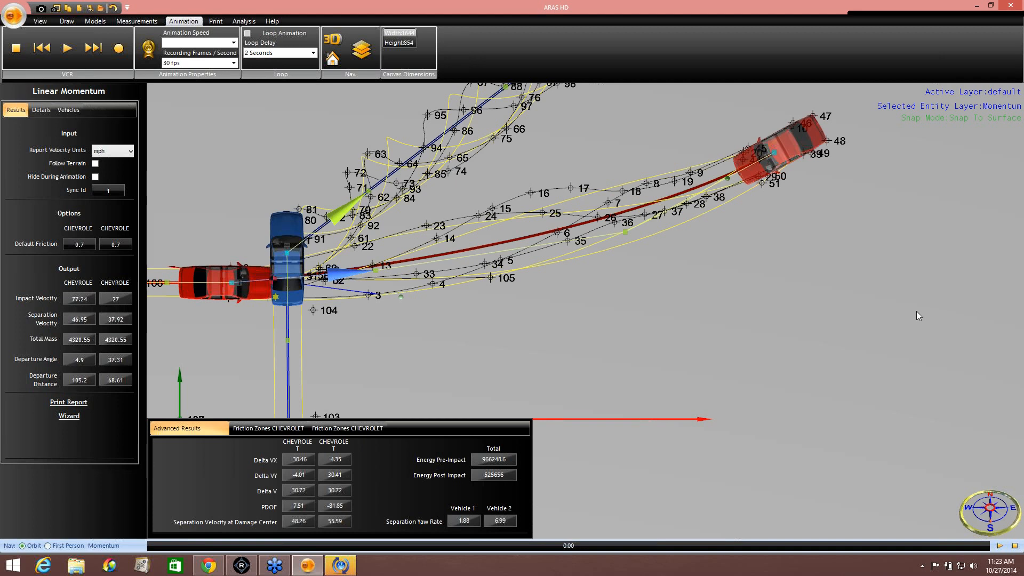
Set the after-impact drag factor of both vehicles back to 0.42 and show the momentum results
scroll(626, 325, "down", 3)
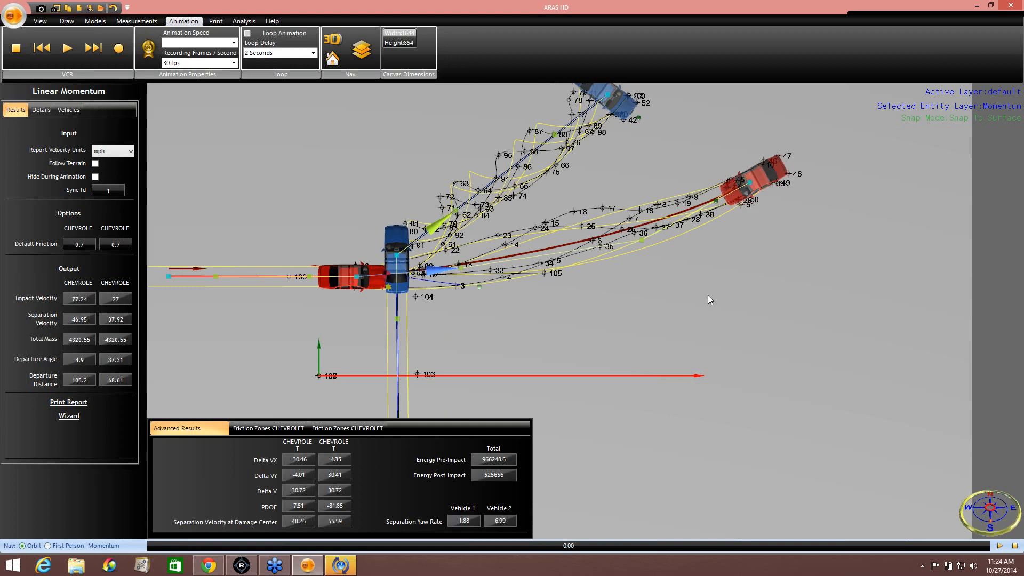
middle_click_drag(613, 173, 615, 233)
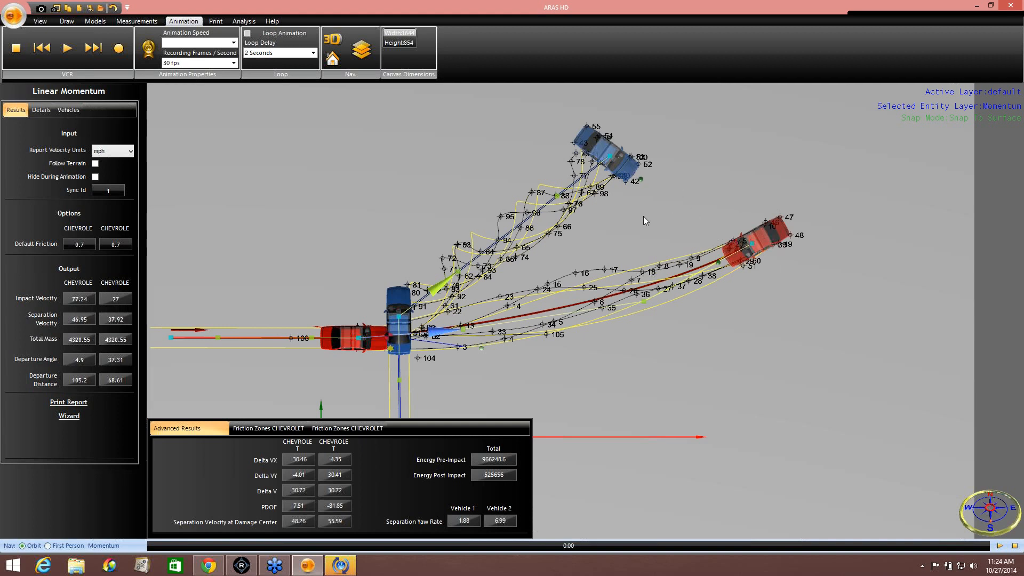
middle_click_drag(644, 216, 655, 177)
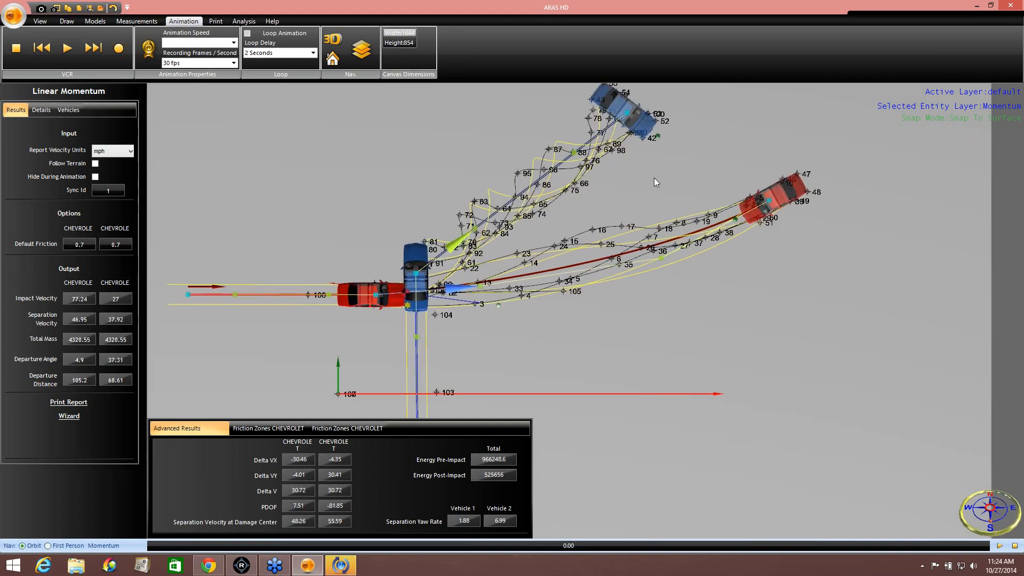
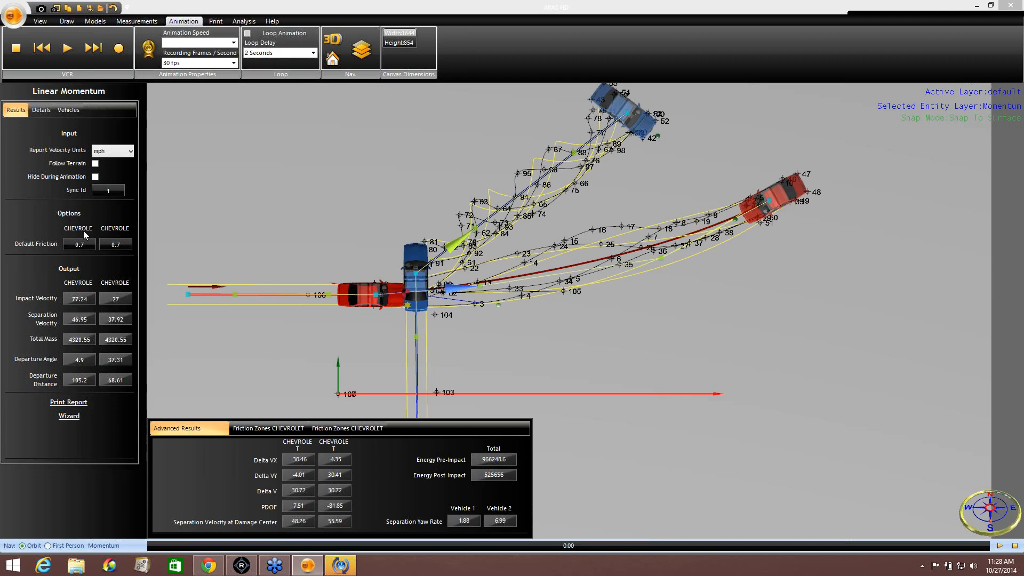
left_click(39, 110)
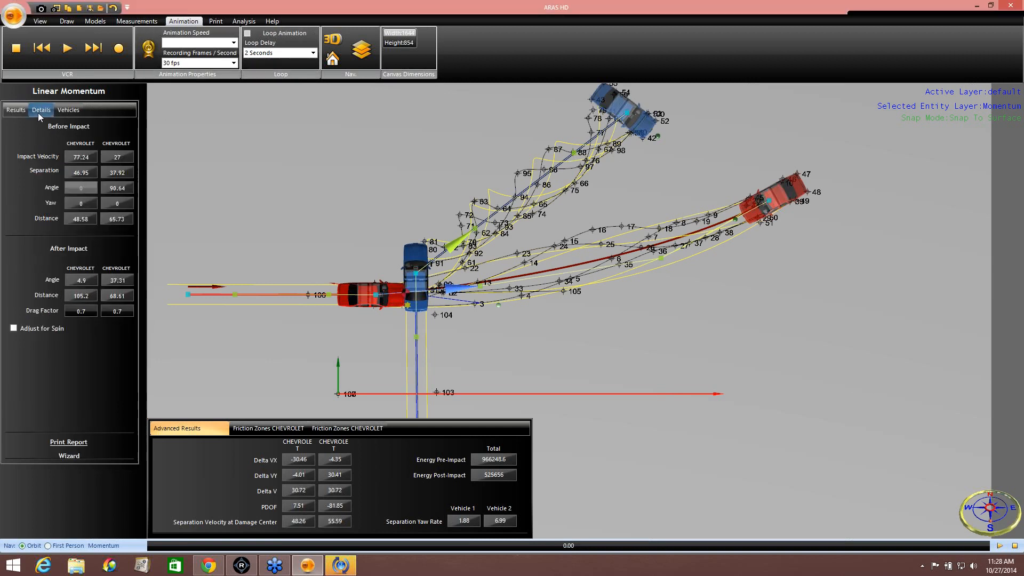
left_click(87, 312)
type(".42")
left_click(116, 312)
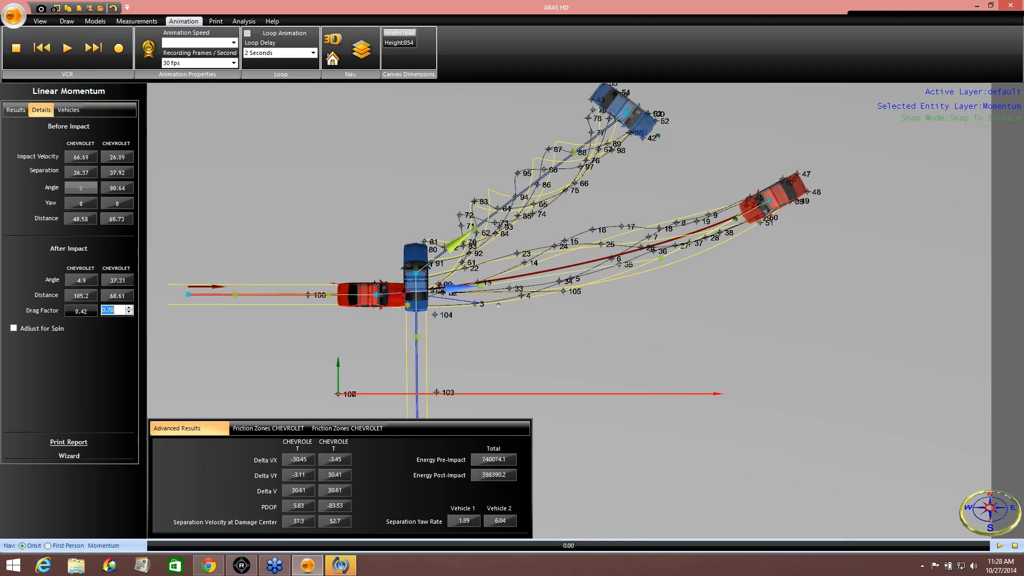
type(".42")
key("Return")
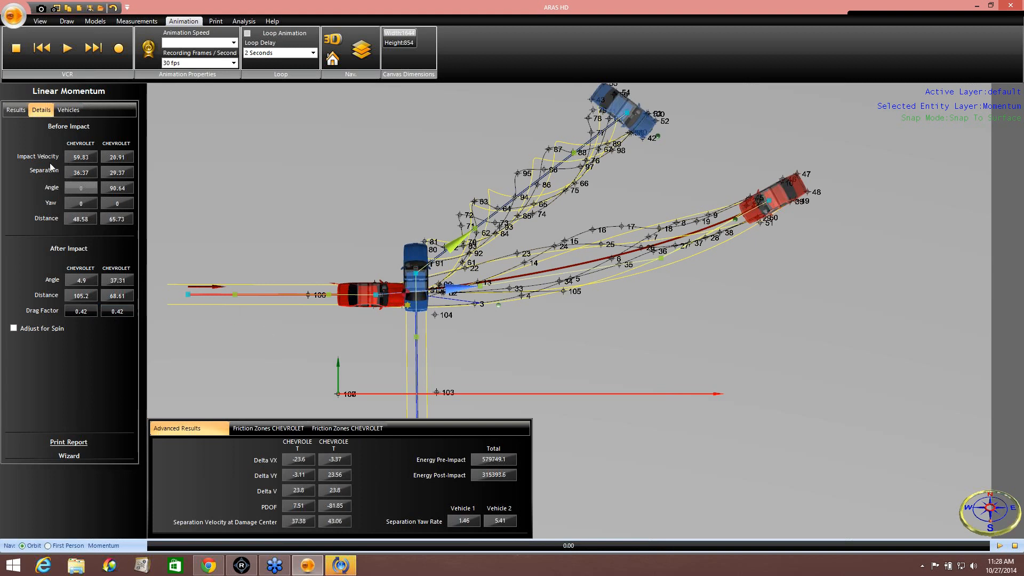
left_click(15, 109)
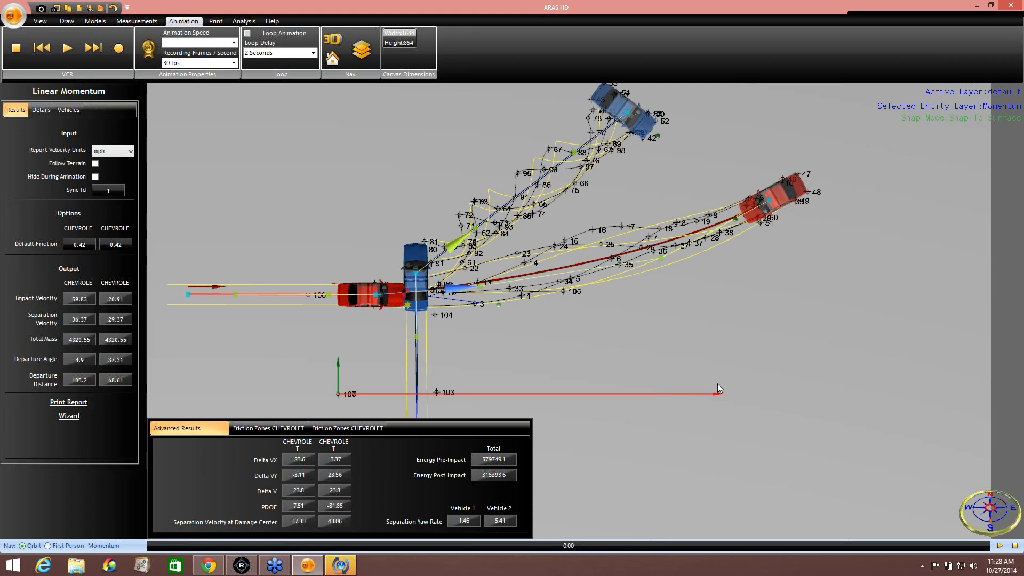
Draw a straight, nearly horizontal line across the scene just north of the impact area, crossing both vehicles' departure paths
left_click(1006, 361)
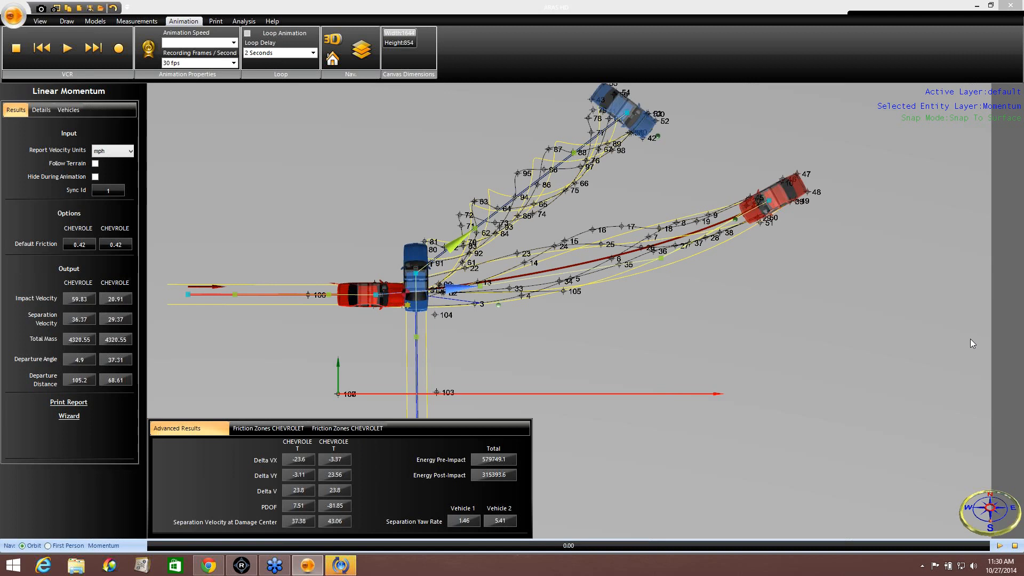
middle_click_drag(645, 335, 600, 313)
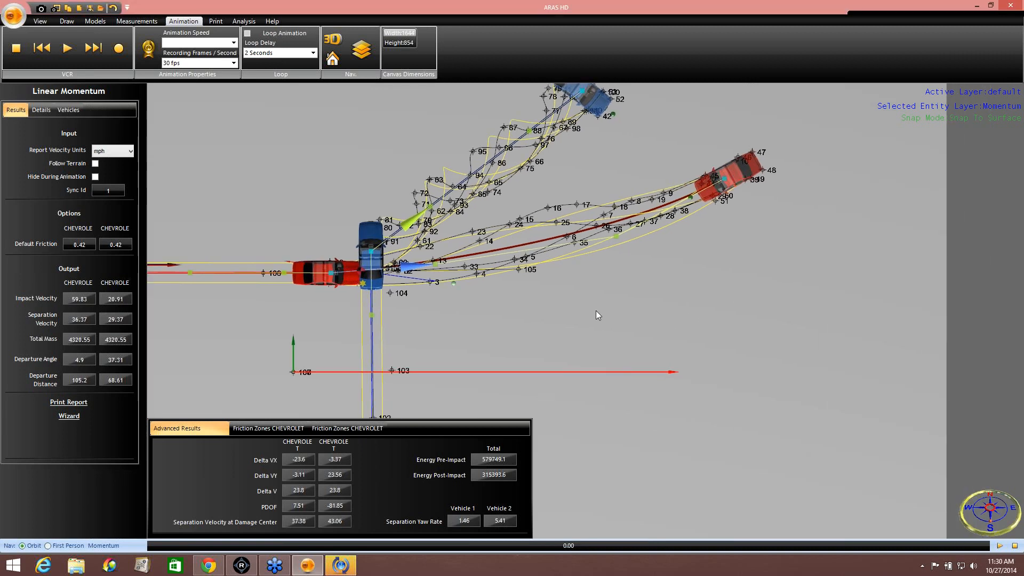
scroll(482, 251, "up", 3)
scroll(517, 259, "down", 3)
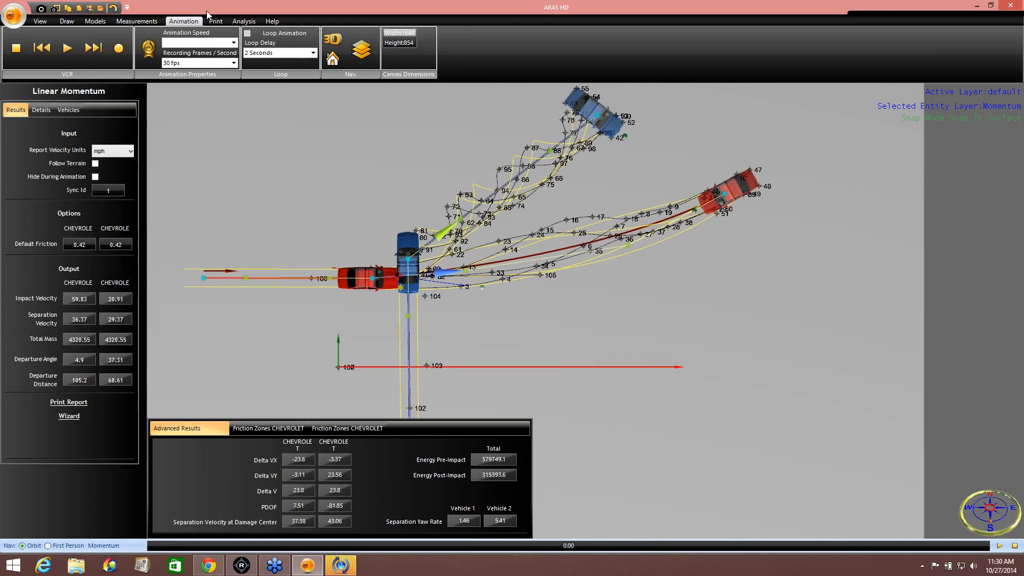
left_click(66, 21)
left_click(47, 49)
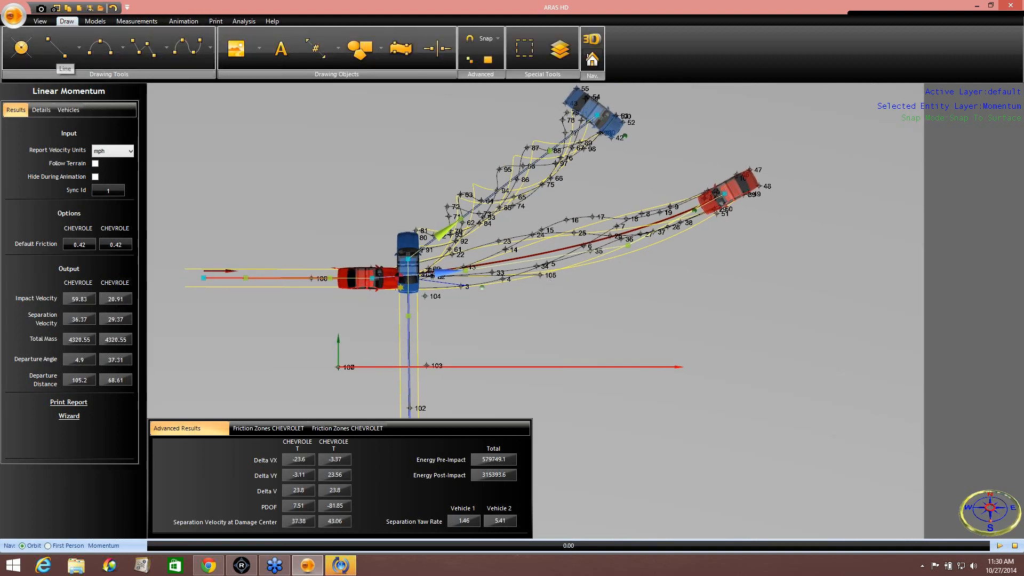
left_click(250, 232)
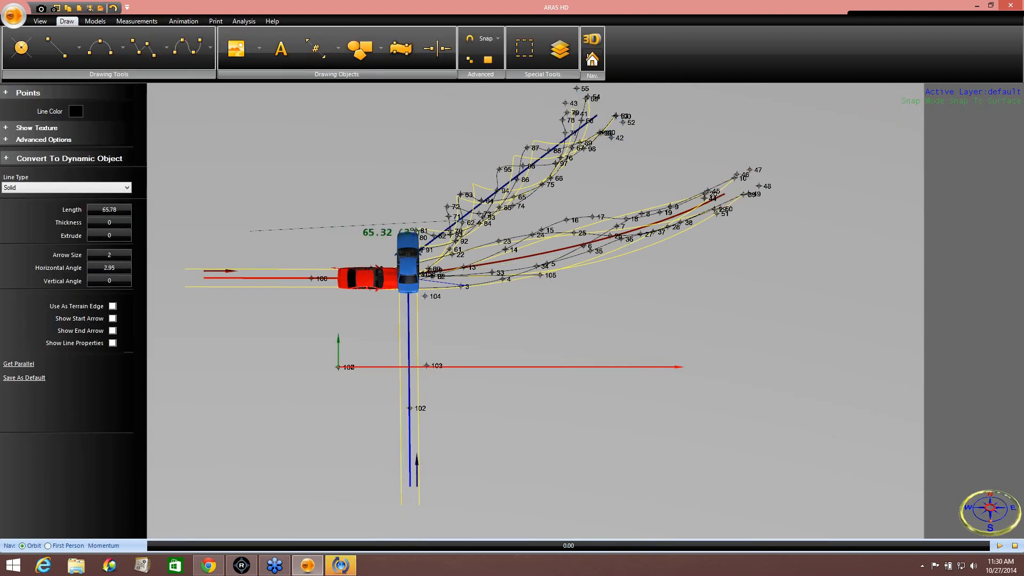
left_click(802, 225)
left_click_drag(715, 271, 623, 284)
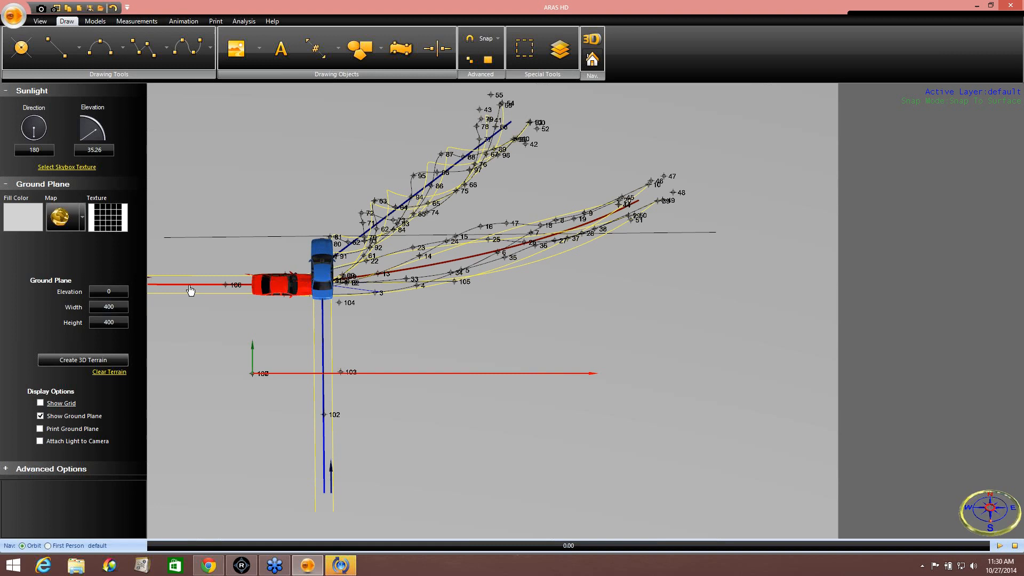
Add a second friction zone to Vehicle 1 in the linear momentum analysis, with a start distance of about 77.71
left_click(256, 289)
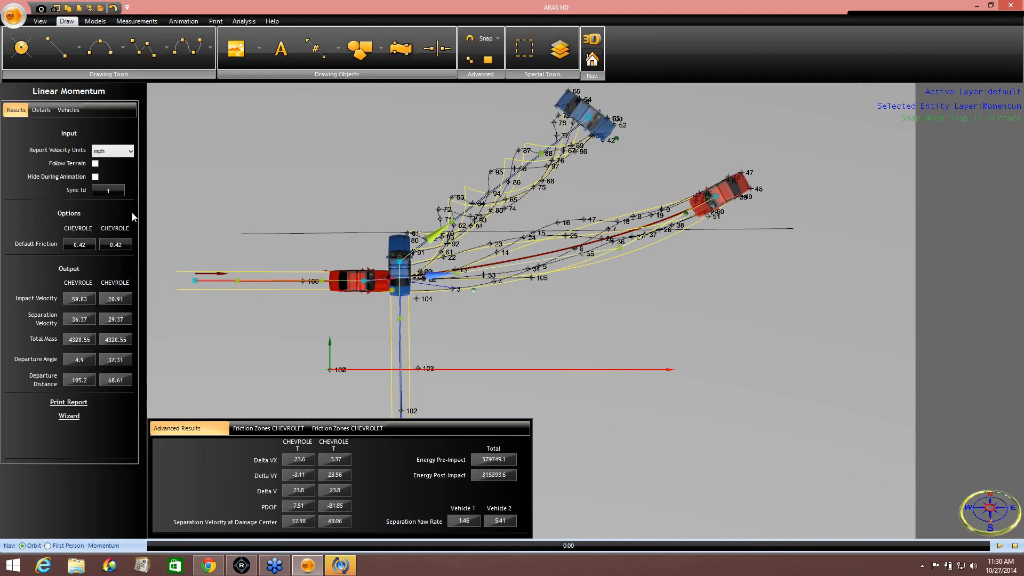
left_click(41, 110)
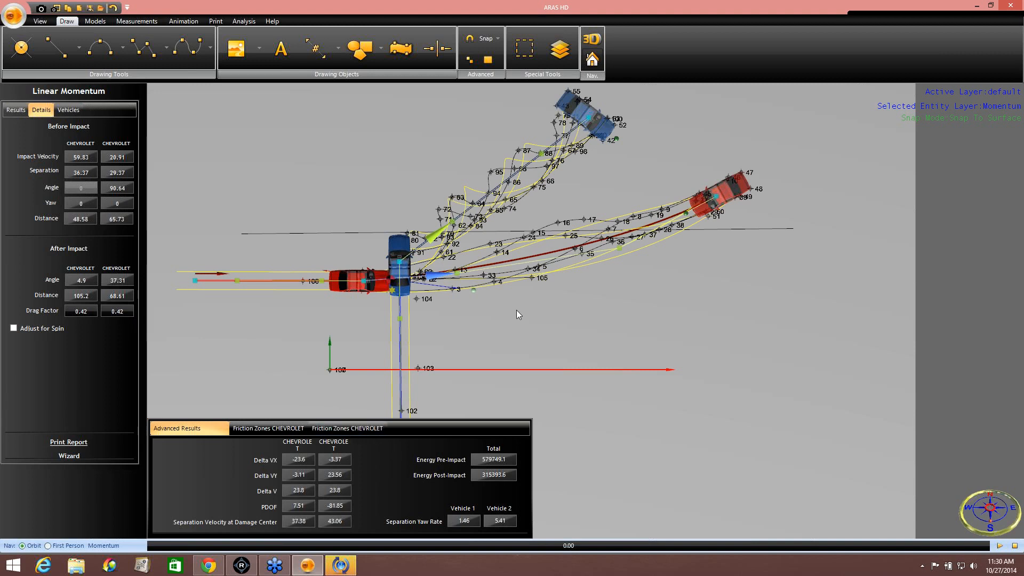
middle_click_drag(495, 323, 555, 249)
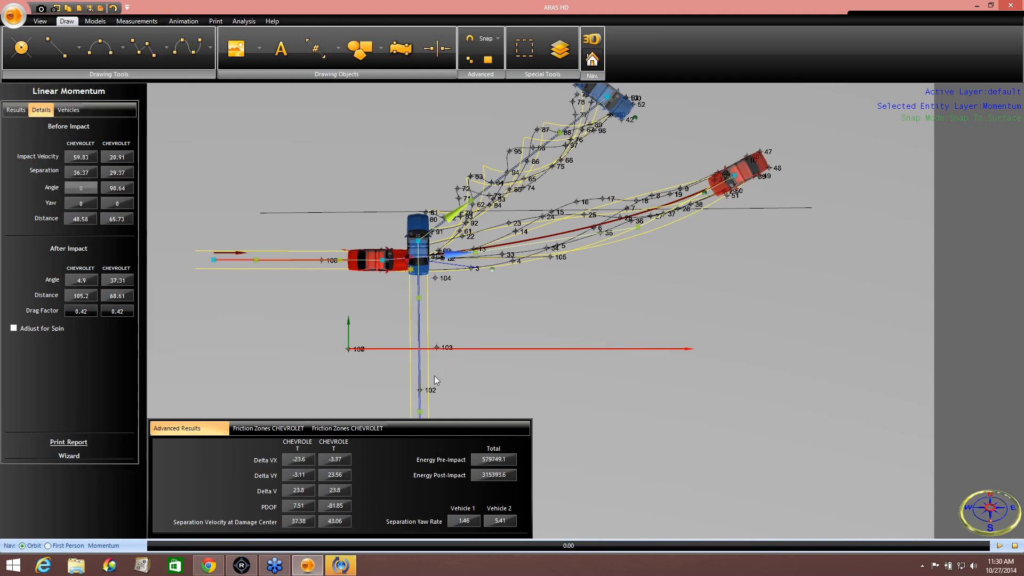
left_click(264, 428)
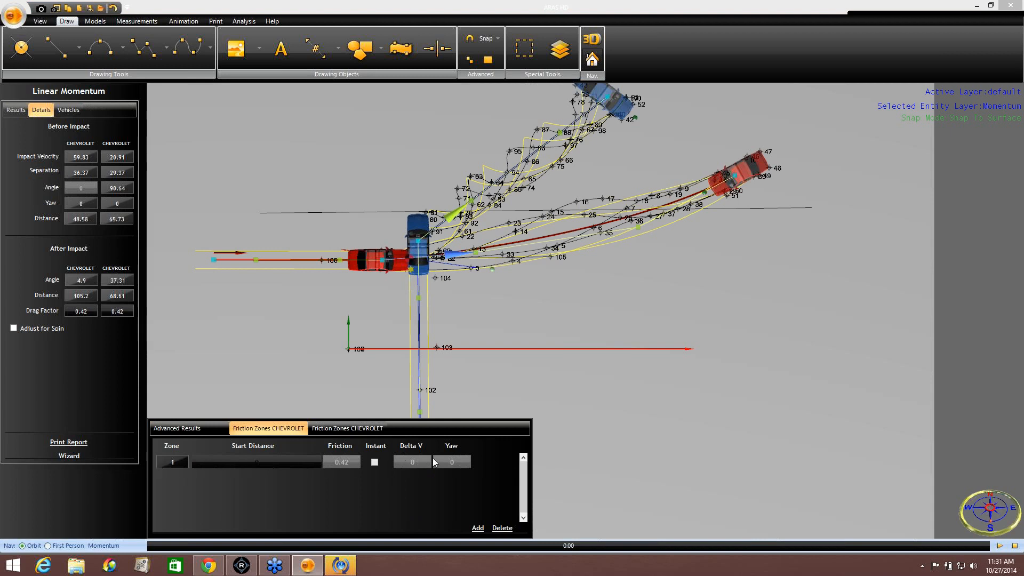
left_click(478, 528)
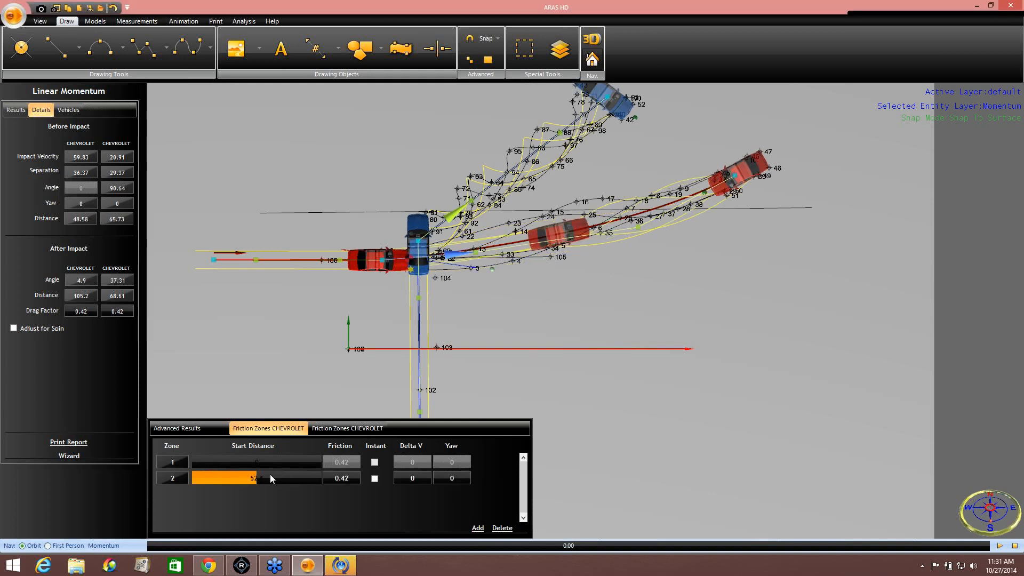
left_click_drag(257, 478, 306, 476)
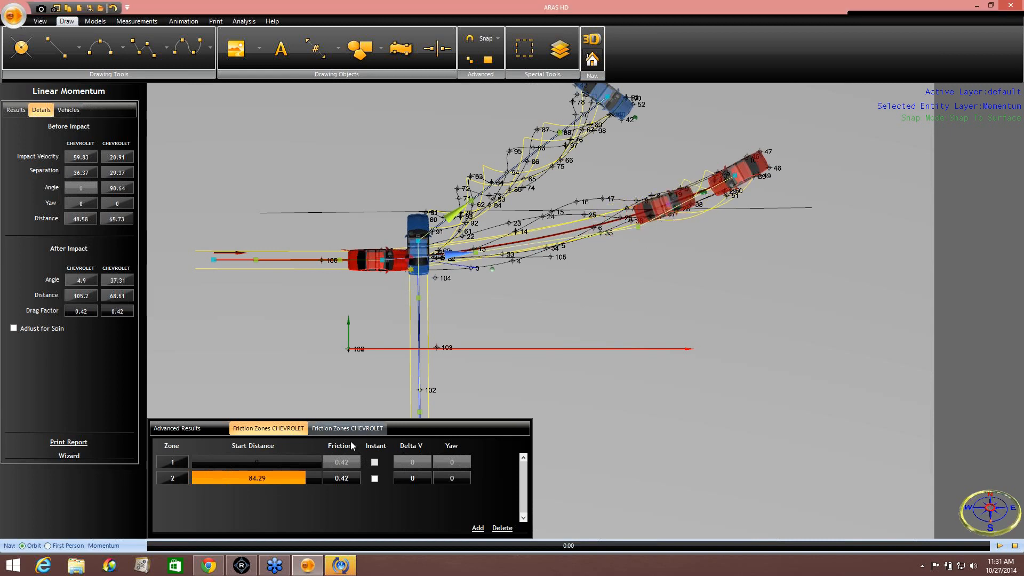
left_click_drag(304, 478, 296, 481)
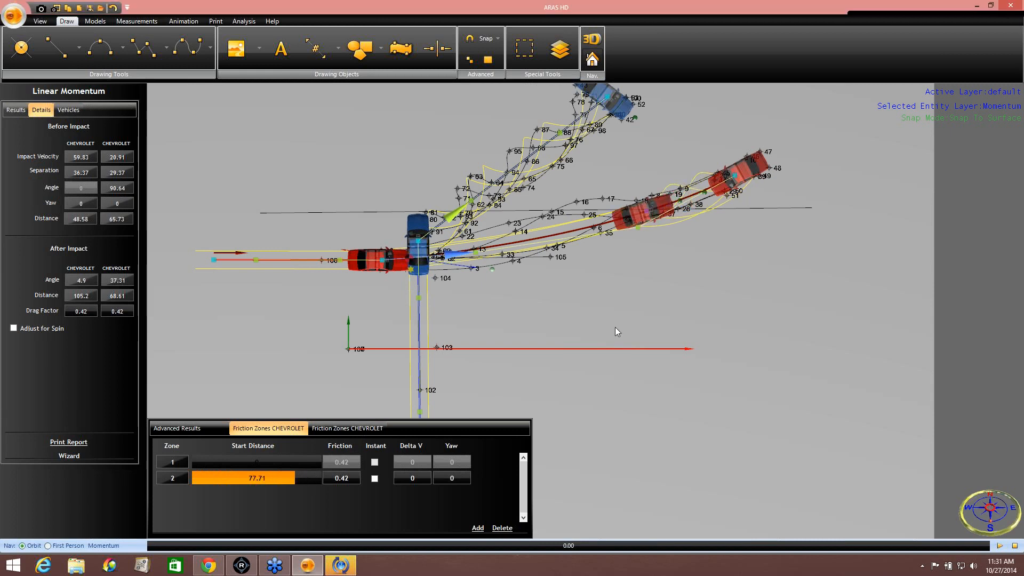
Shift Vehicle 1's zone 2 position along its departure path to about 82.23 and rotate it to a yaw of about -182.94
left_click_drag(681, 200, 699, 210)
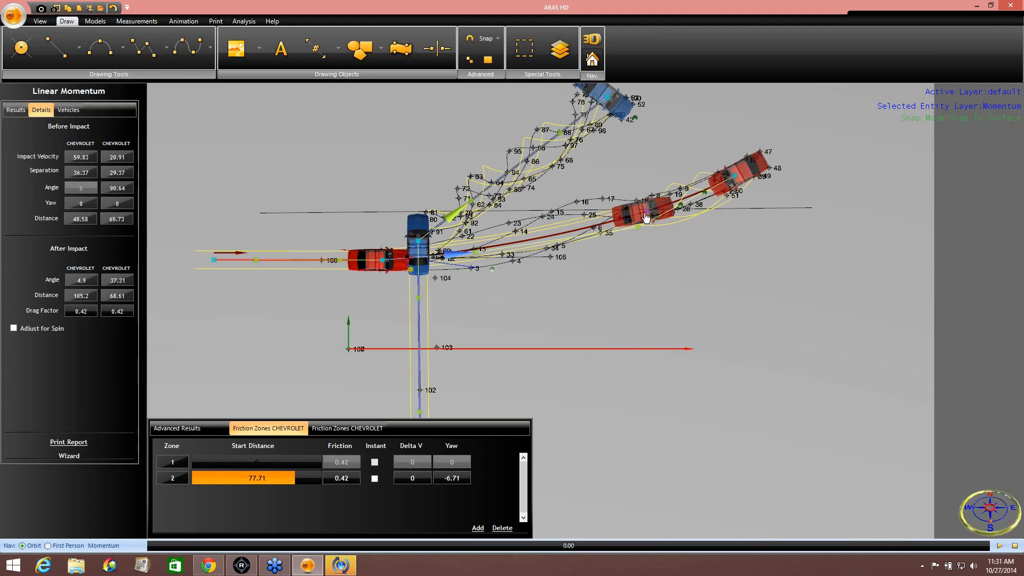
left_click_drag(646, 212, 660, 208)
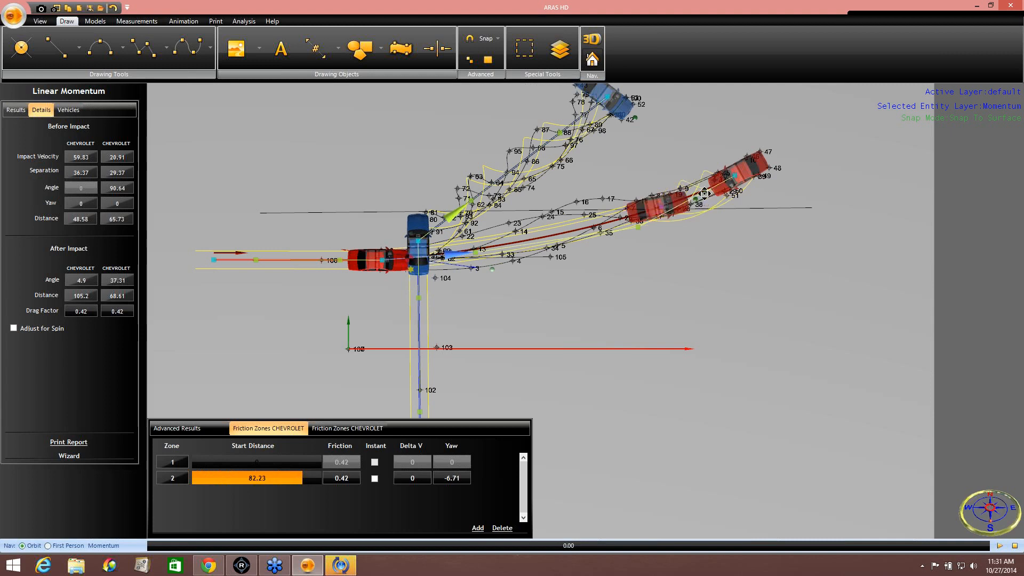
left_click_drag(707, 170, 636, 234)
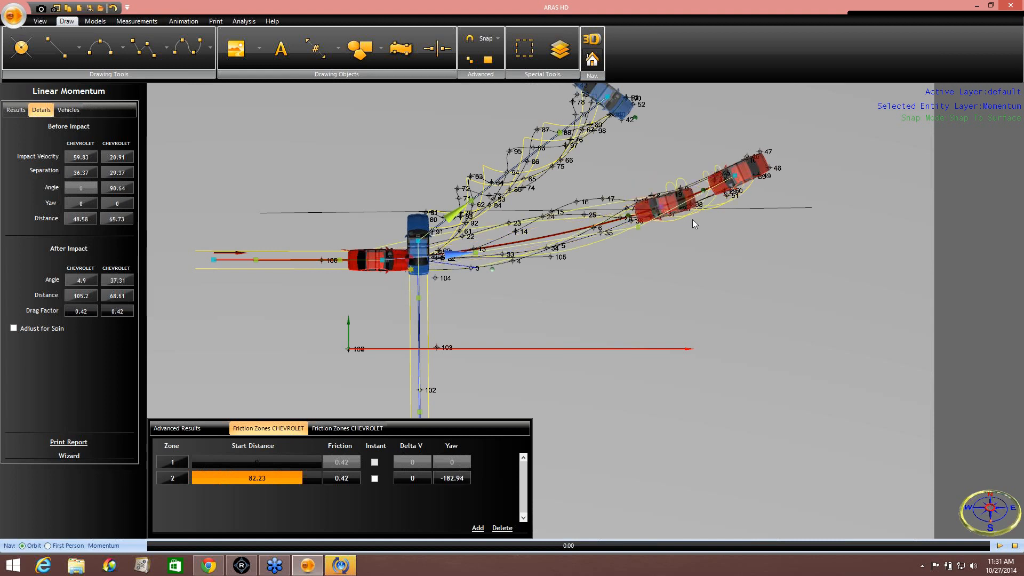
mouse_move(705, 190)
left_mouse_down()
mouse_move(739, 209)
mouse_move(772, 171)
mouse_move(738, 150)
mouse_move(697, 169)
mouse_move(700, 193)
mouse_move(747, 145)
mouse_move(713, 218)
mouse_move(686, 193)
left_mouse_up()
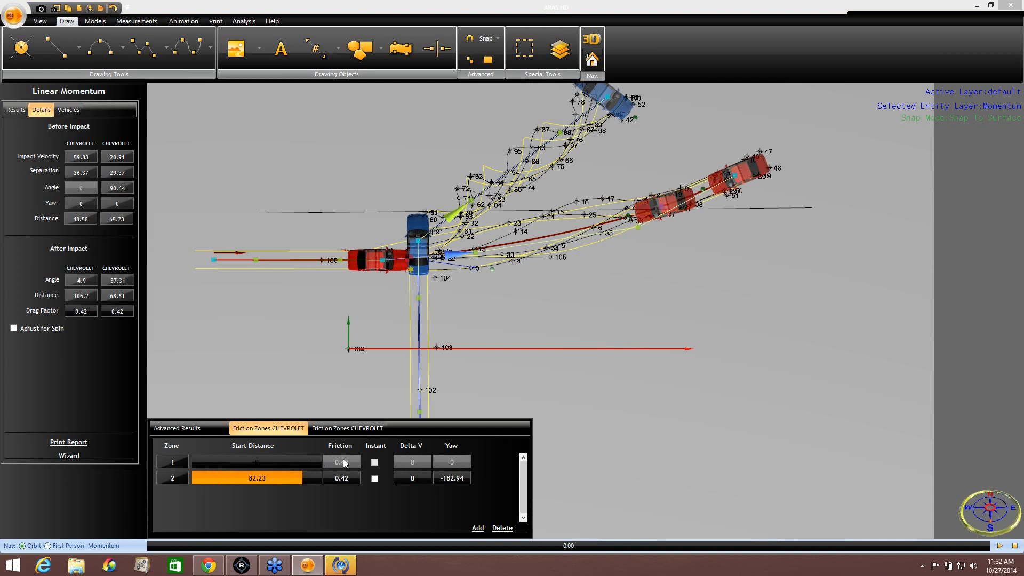
Set the friction of Vehicle 1's zone 2 to 0.3
left_click(342, 478)
type("0.3")
left_click(580, 344)
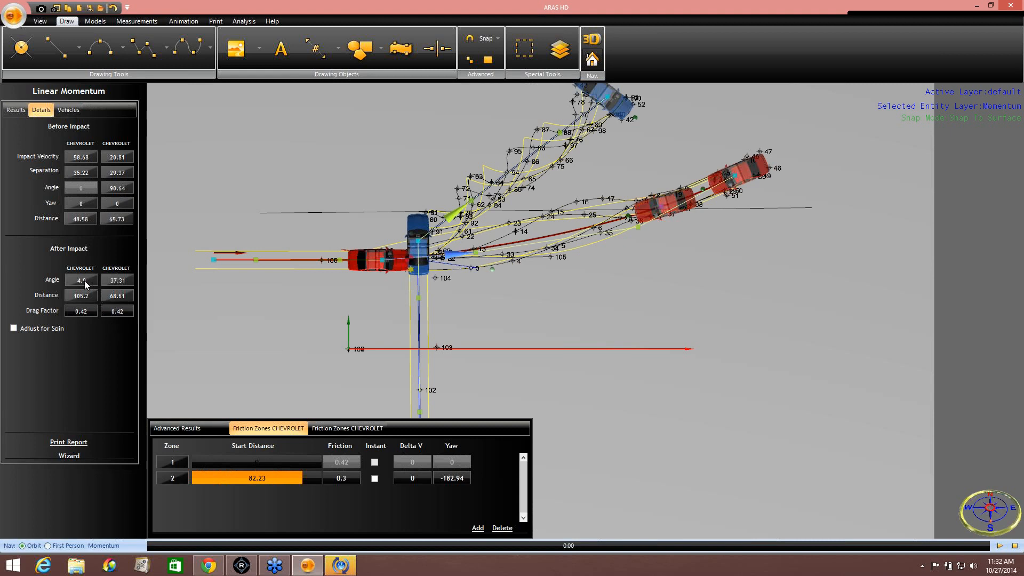
Set the after-impact drag factor of both vehicles to 0.47
type(".47")
key("Return")
left_click(118, 311)
type("0.47")
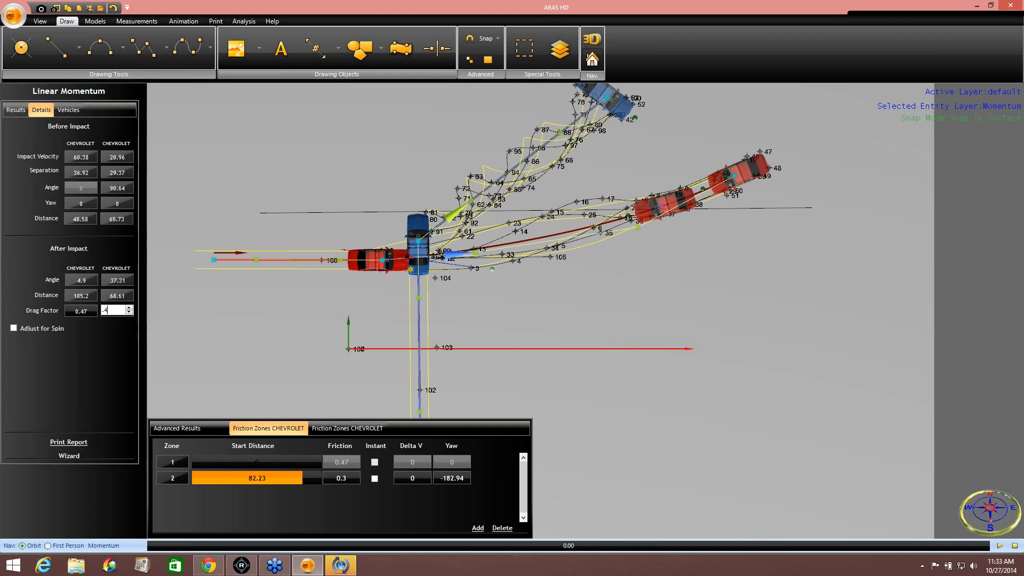
key("Return")
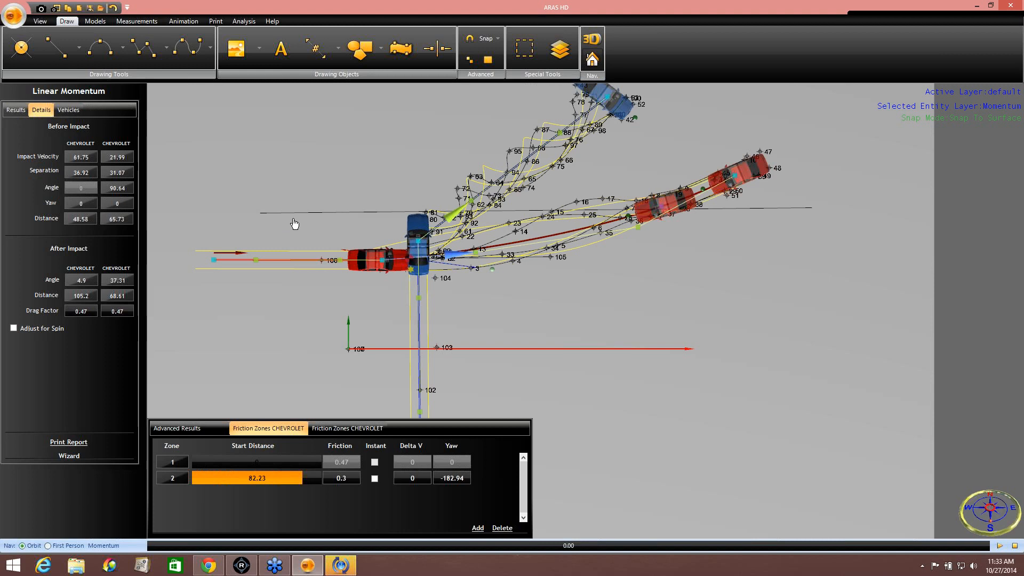
Add a third friction zone to Vehicle 1 with a start distance of about 93.72 and mark it as instant
left_click(1005, 360)
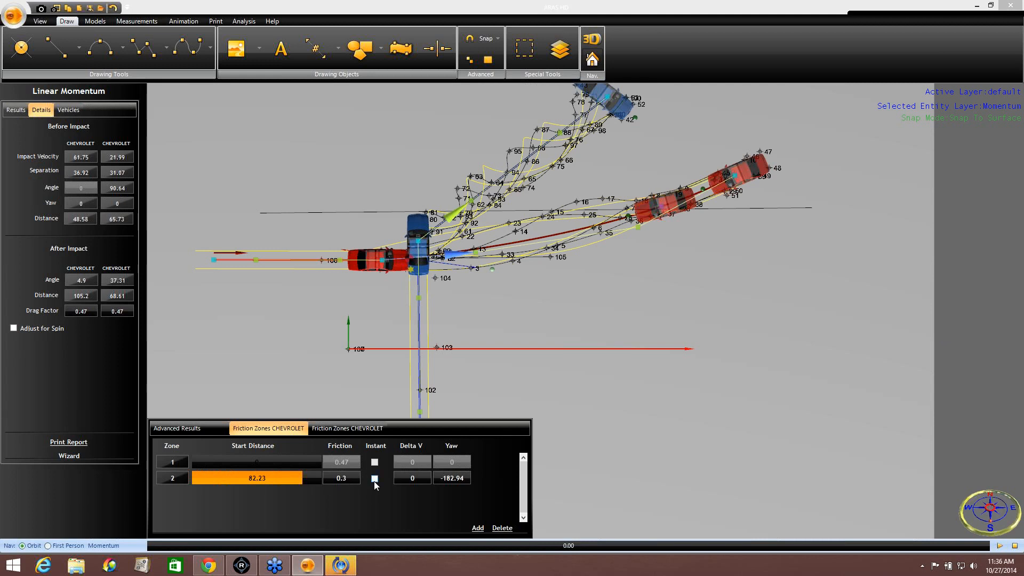
left_click(477, 528)
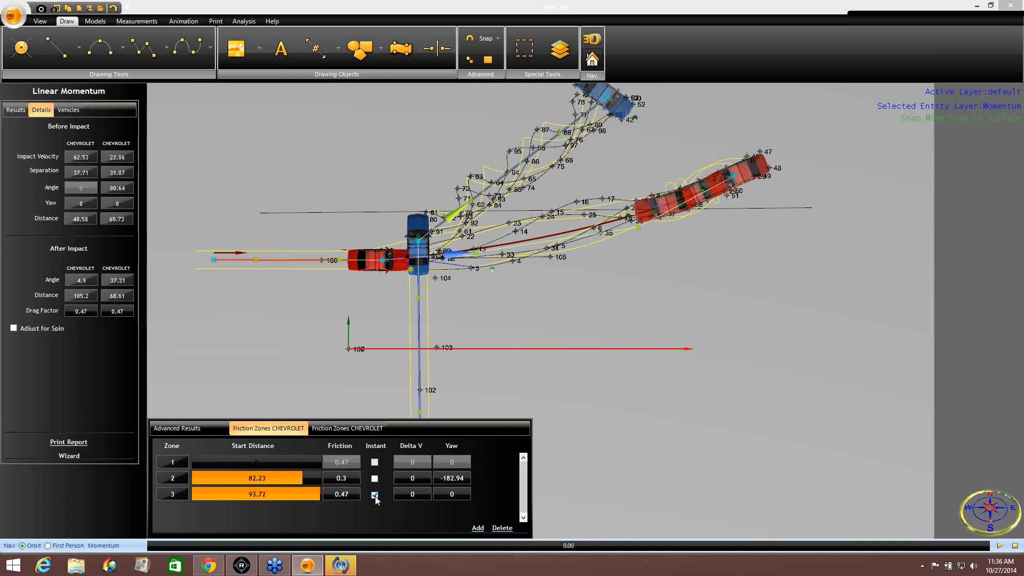
left_click(341, 496)
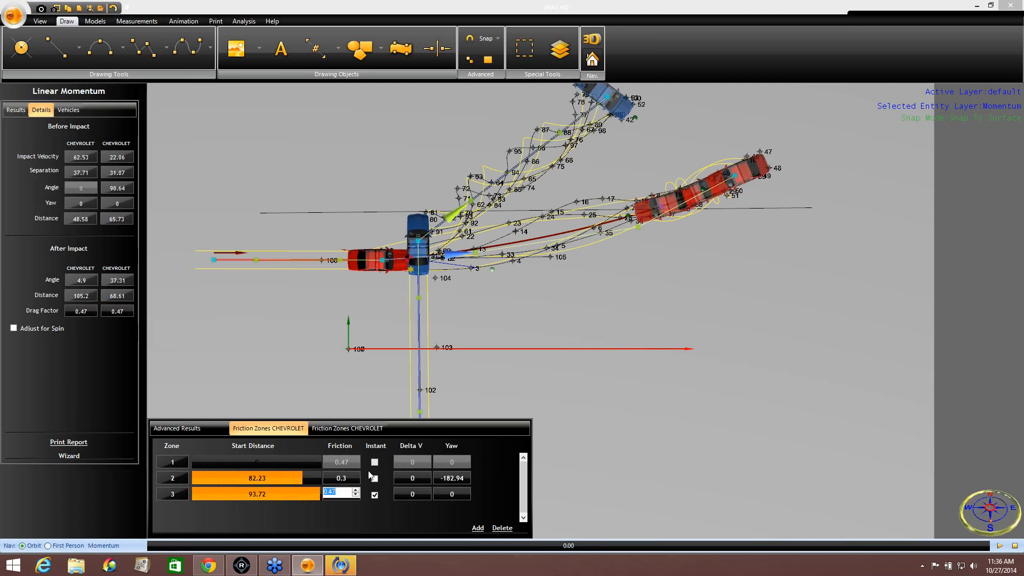
left_click(410, 496)
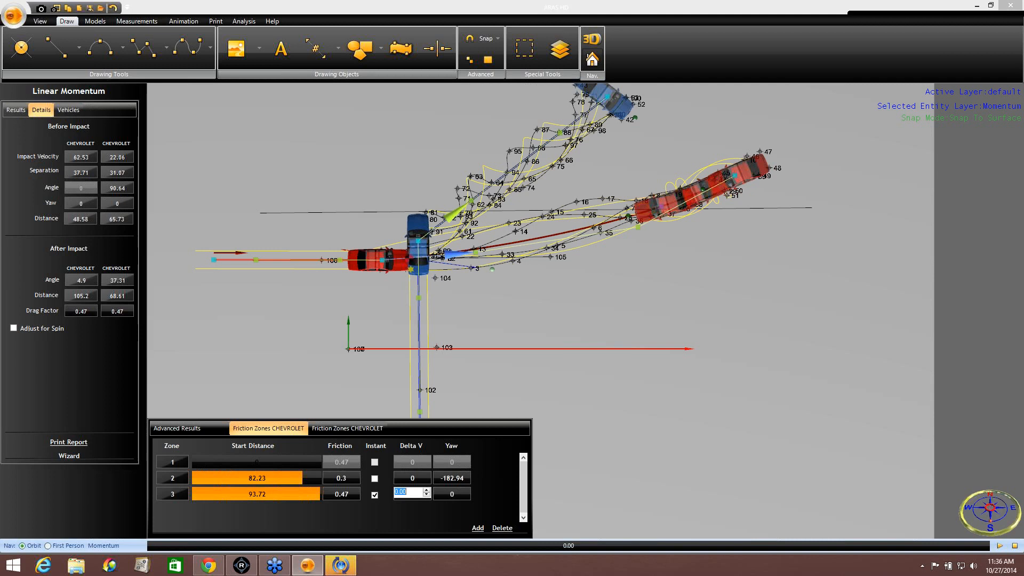
key("Return")
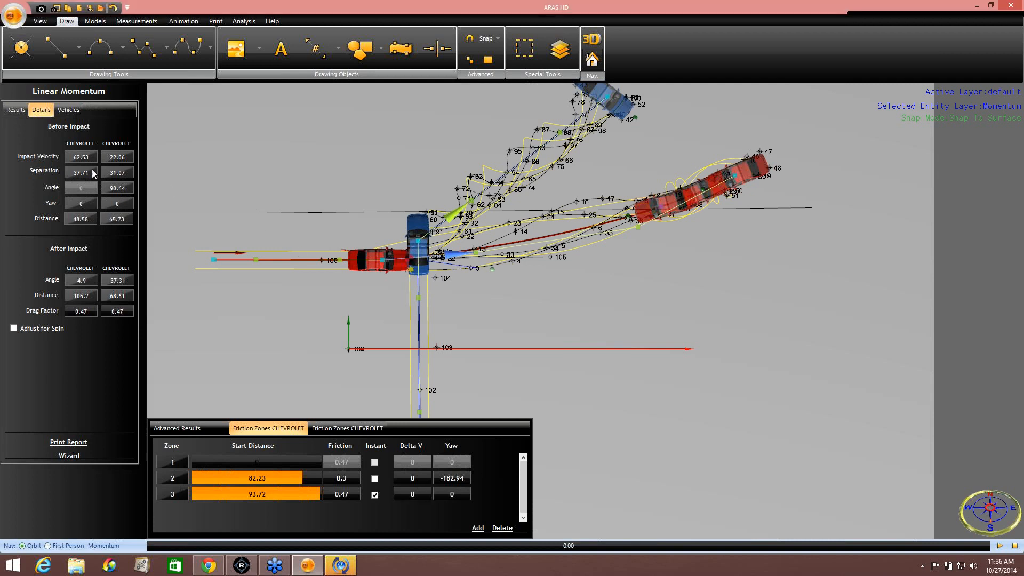
Set the Delta V of Vehicle 1's instant friction zone 3 to 10
left_click(411, 494)
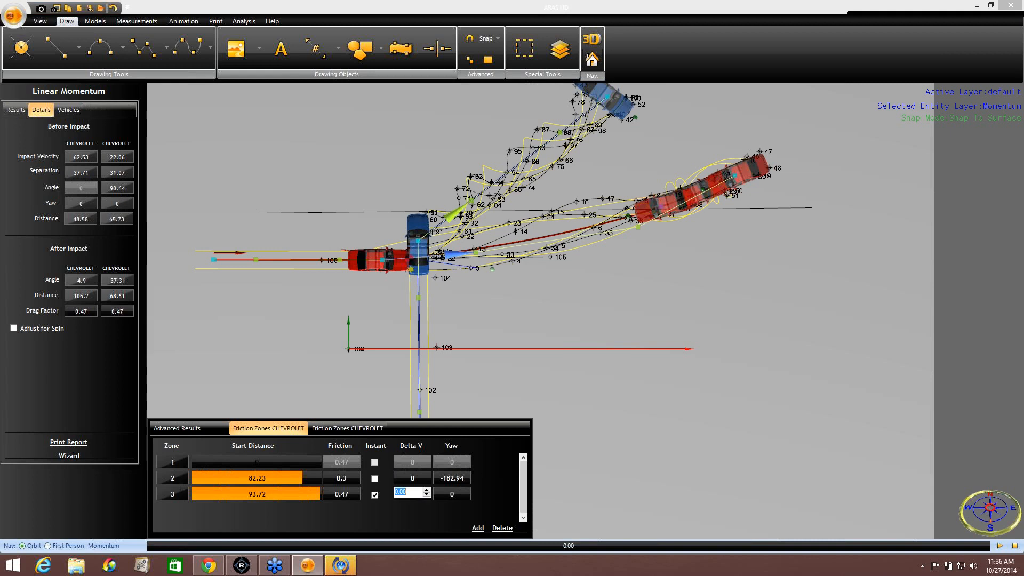
type("10")
key("Return")
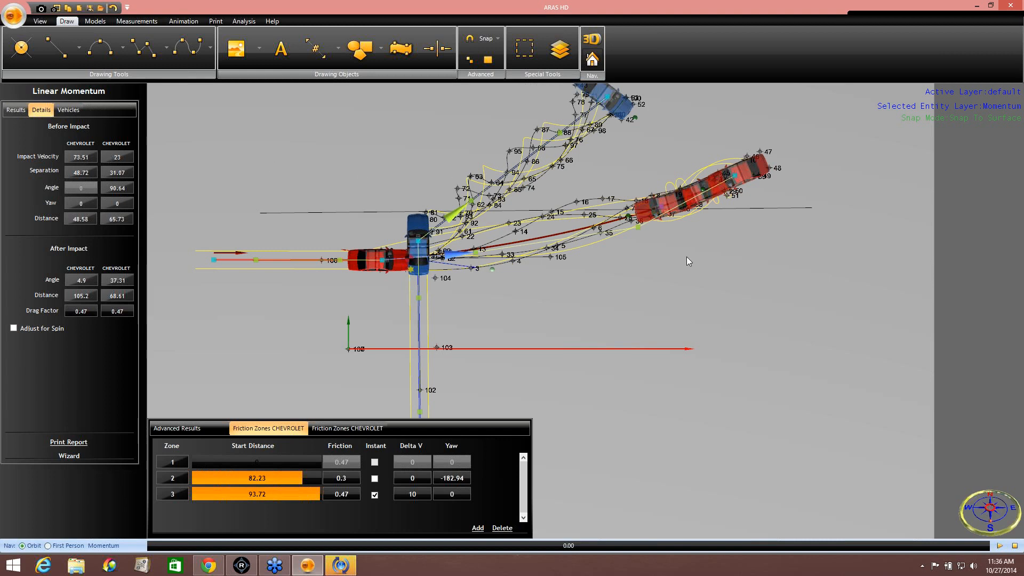
left_click(1007, 362)
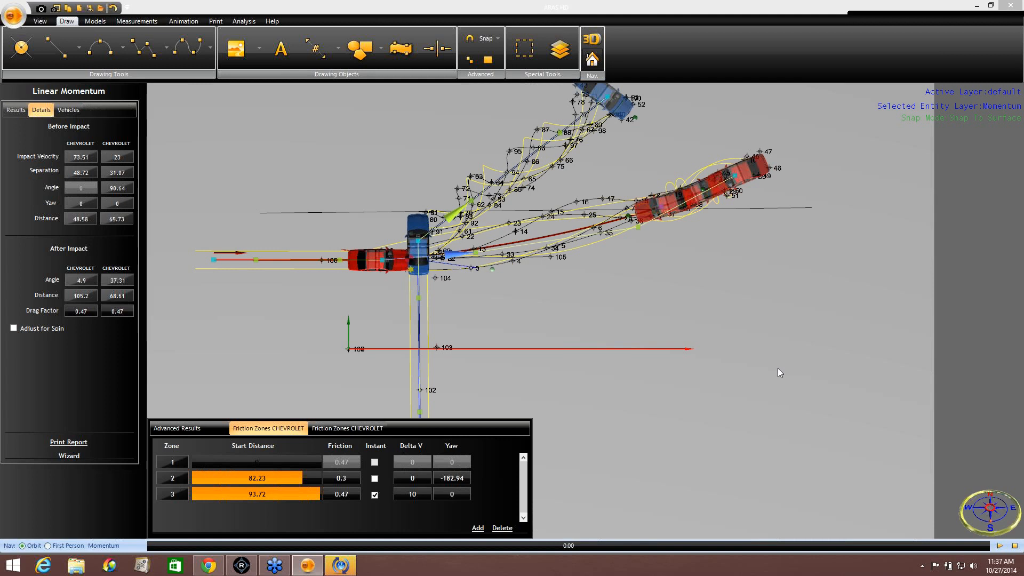
Turn off the instant option for Vehicle 1's zone 3 and reset its Delta V to 0
left_click(375, 494)
left_click(417, 498)
type("0")
key("Return")
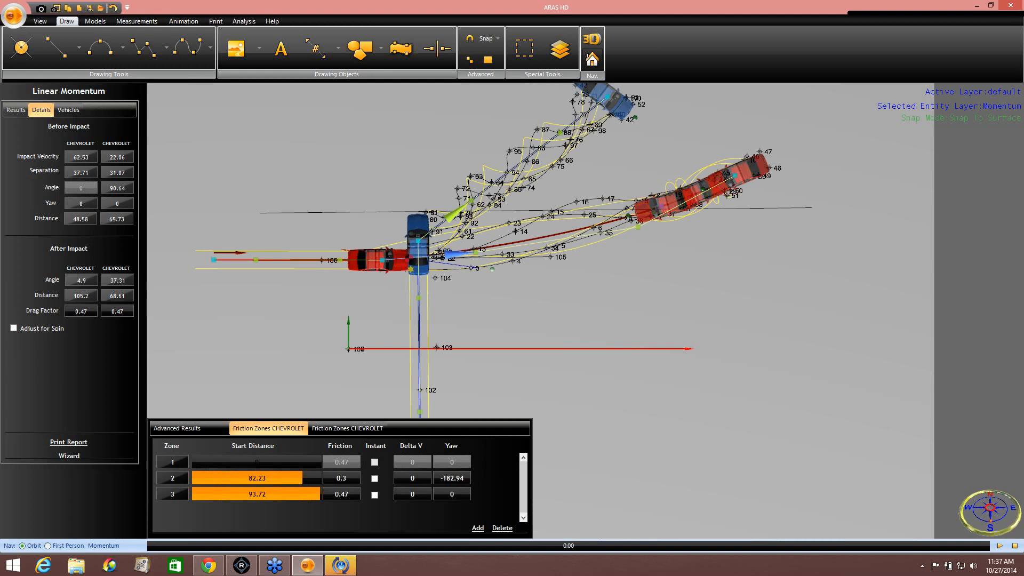
left_click(1006, 361)
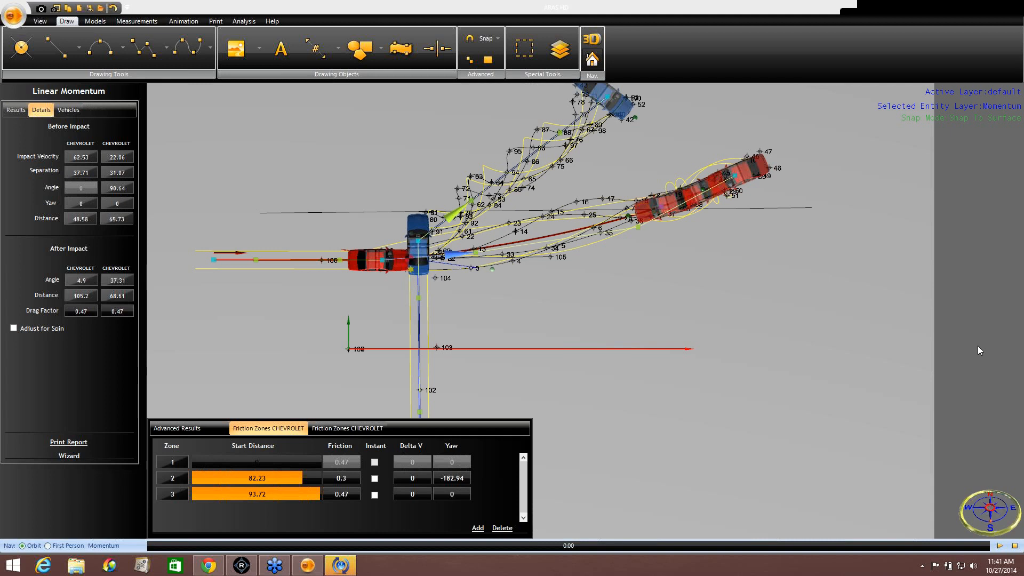
Delete friction zones 3 and 2 from Vehicle 1, leaving only its first zone
middle_click_drag(709, 290, 692, 310)
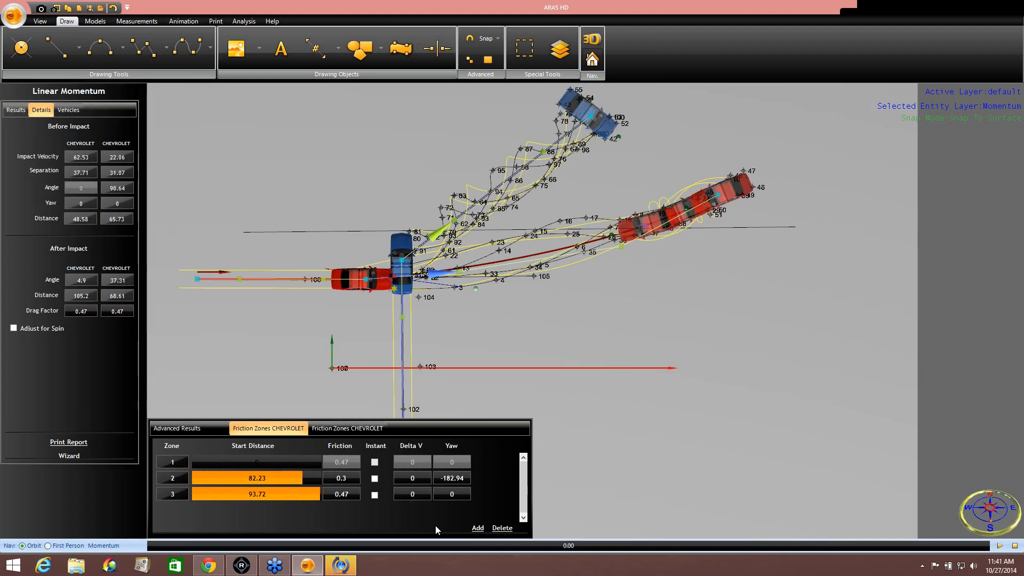
left_click(496, 529)
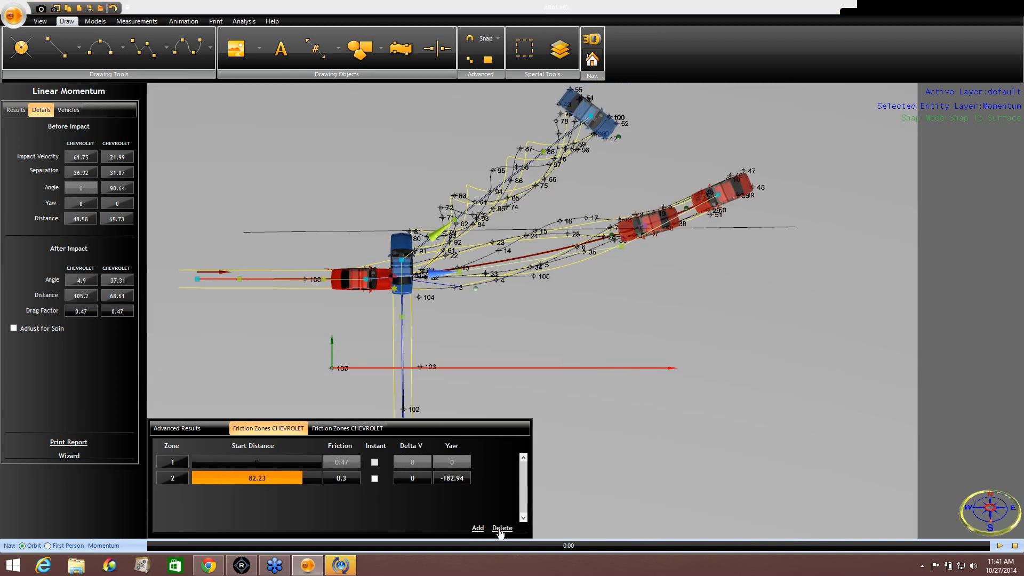
left_click(501, 530)
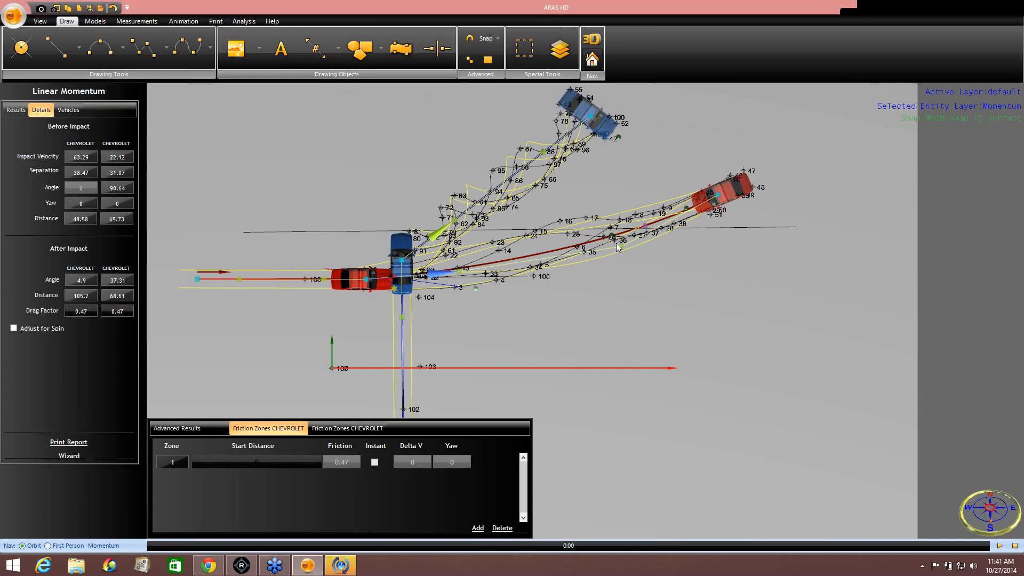
left_click(643, 227)
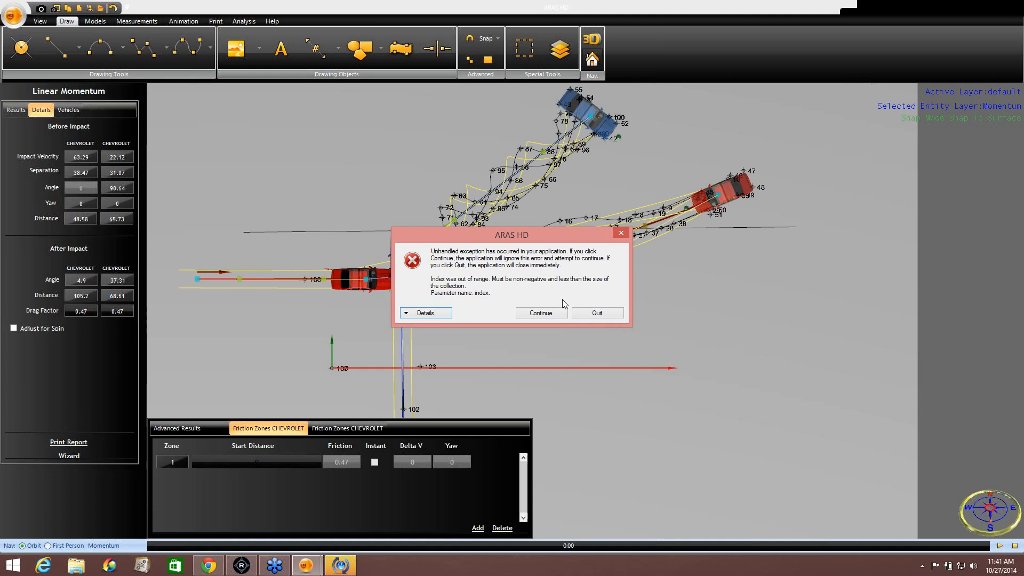
left_click(541, 312)
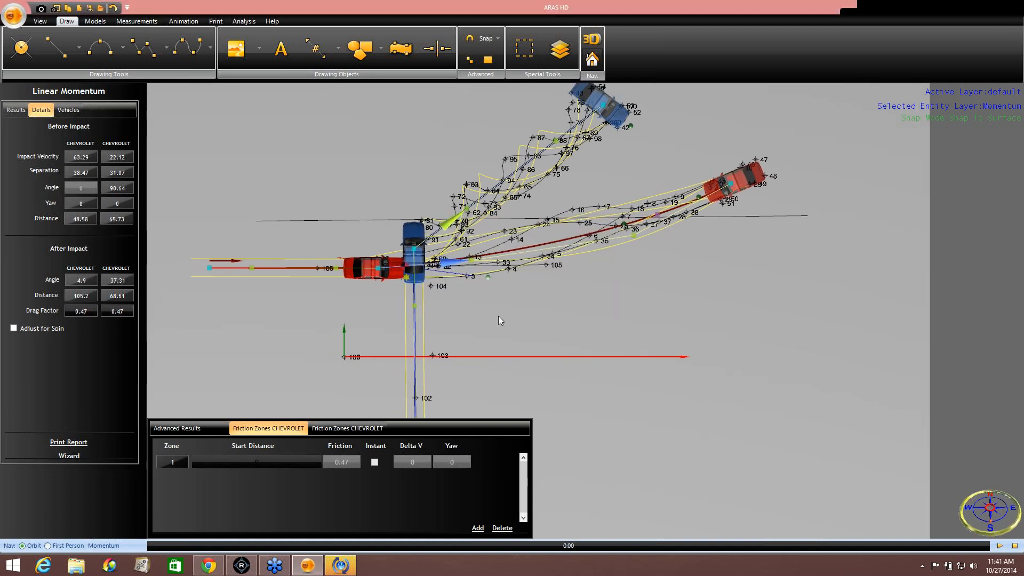
Adjust the curve of Vehicle 1's departure path to give a departure distance of about 105.02
left_click(16, 110)
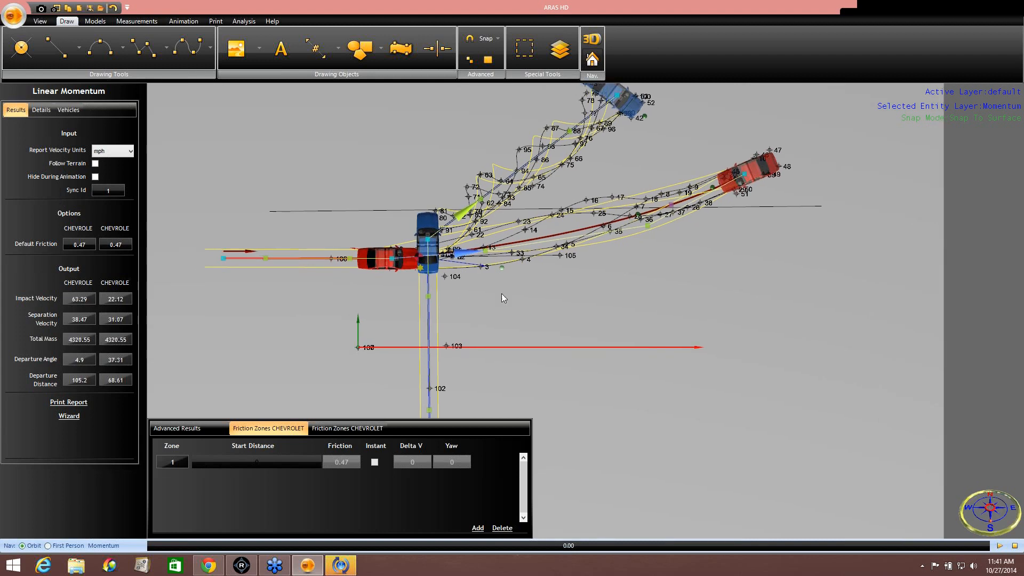
left_click_drag(648, 227, 639, 220)
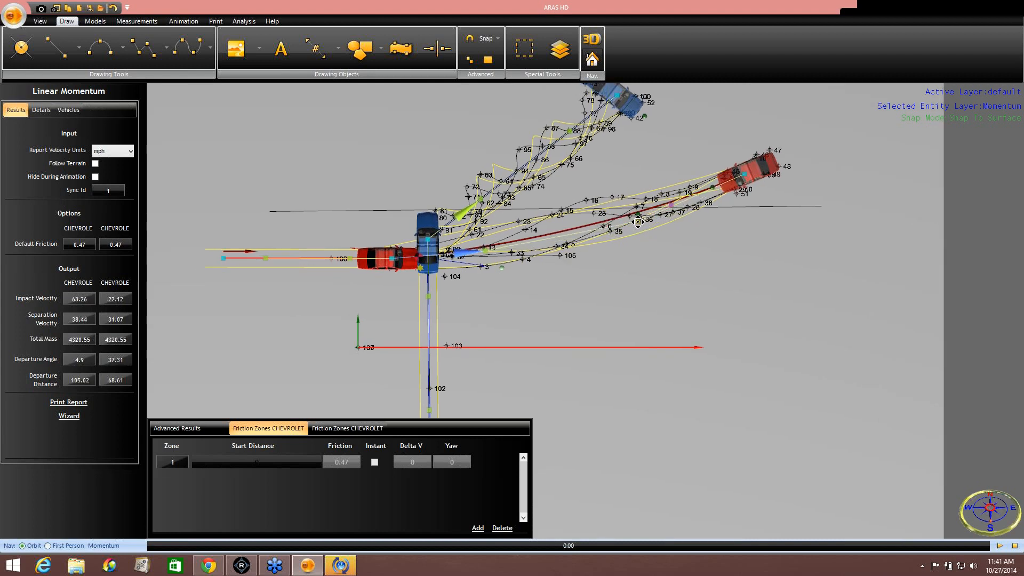
middle_click_drag(617, 299, 605, 311)
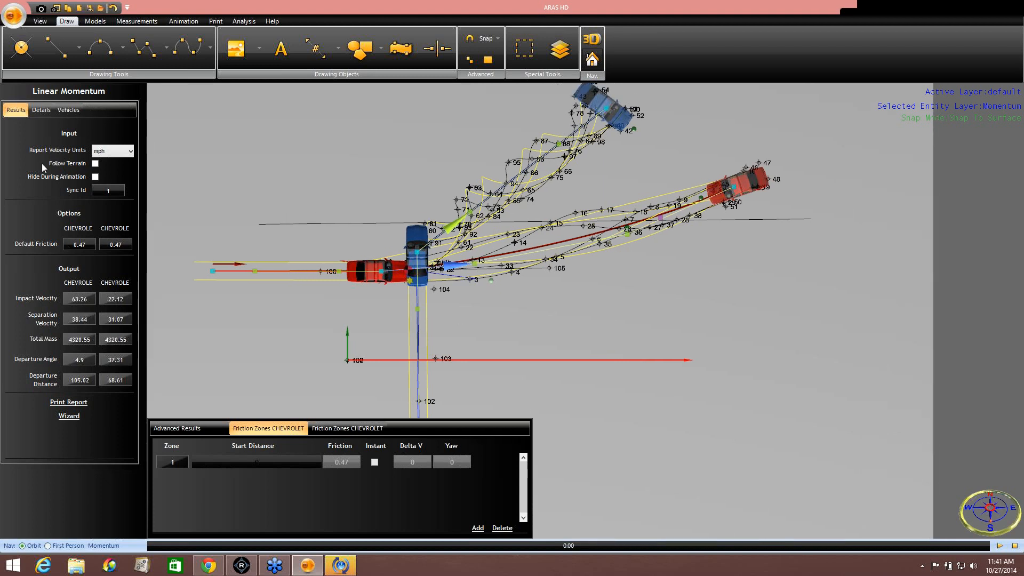
Set the after-impact drag factor of both vehicles to 0.42
left_click(41, 111)
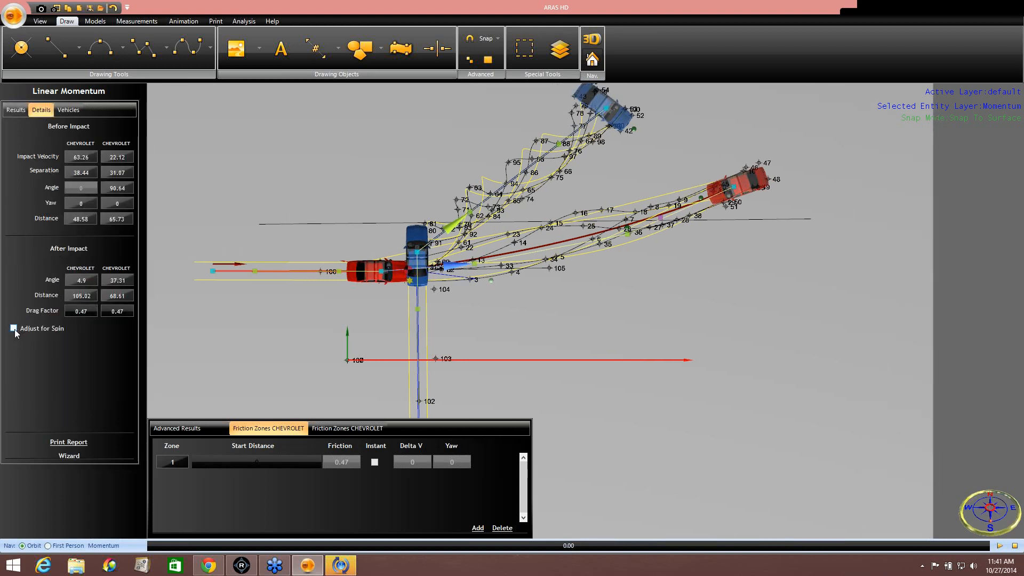
left_click(84, 312)
type(".42")
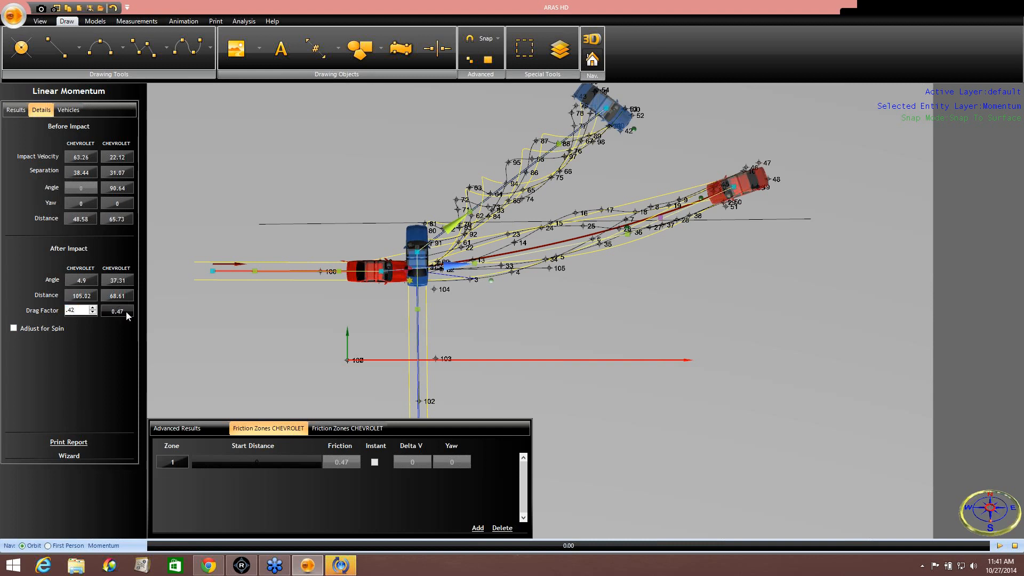
left_click(126, 313)
type(".42")
left_click(223, 292)
Enable the spin adjustment and set the after-impact drag factor of both vehicles to 0.7
left_click(14, 329)
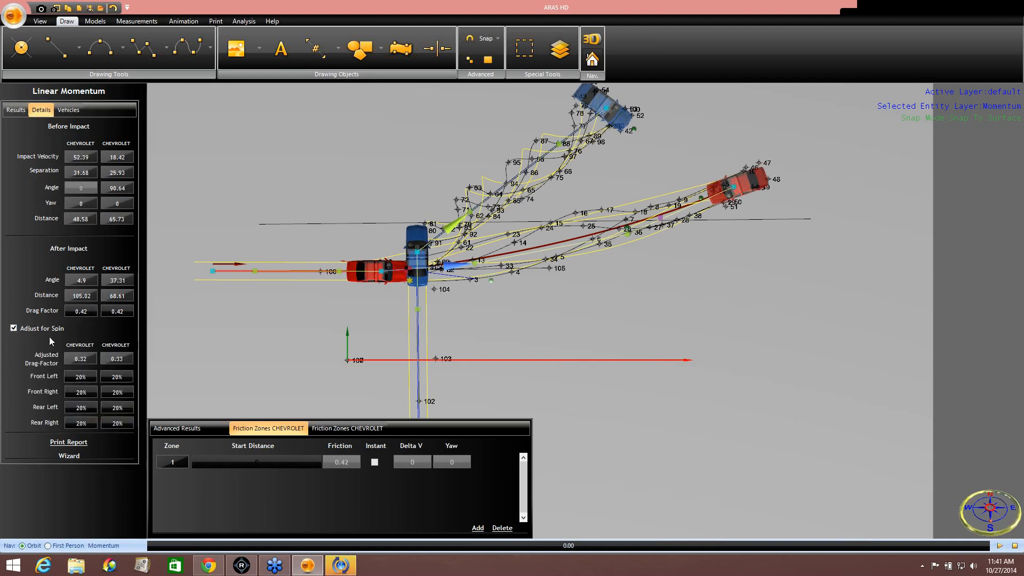
type("0.7")
key("Tab")
type("0.7")
key("Tab")
middle_click_drag(578, 176, 551, 219)
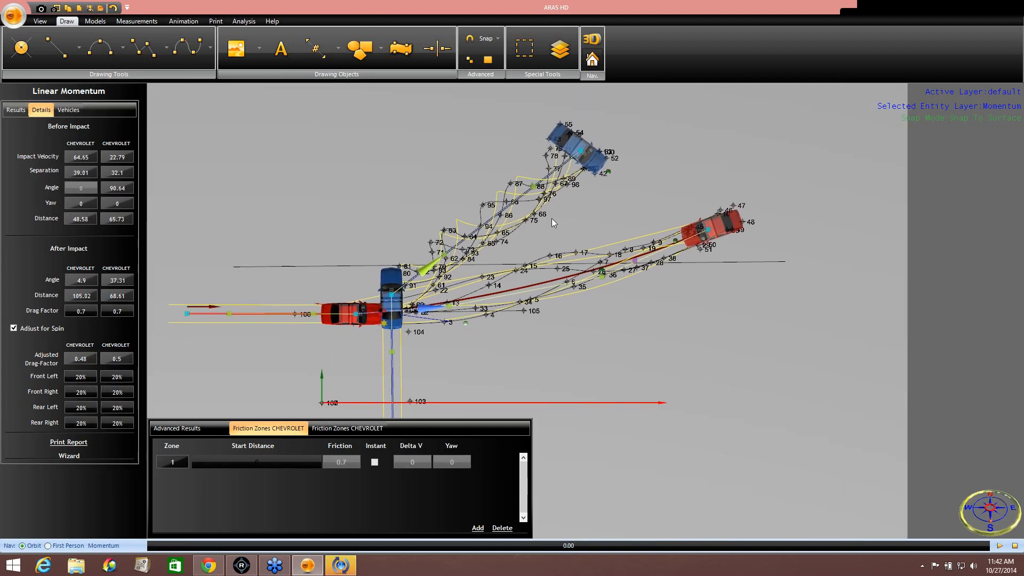
Set the rear-left and rear-right wheel percentages of both vehicles to 0% in the spin adjustment
left_click(85, 377)
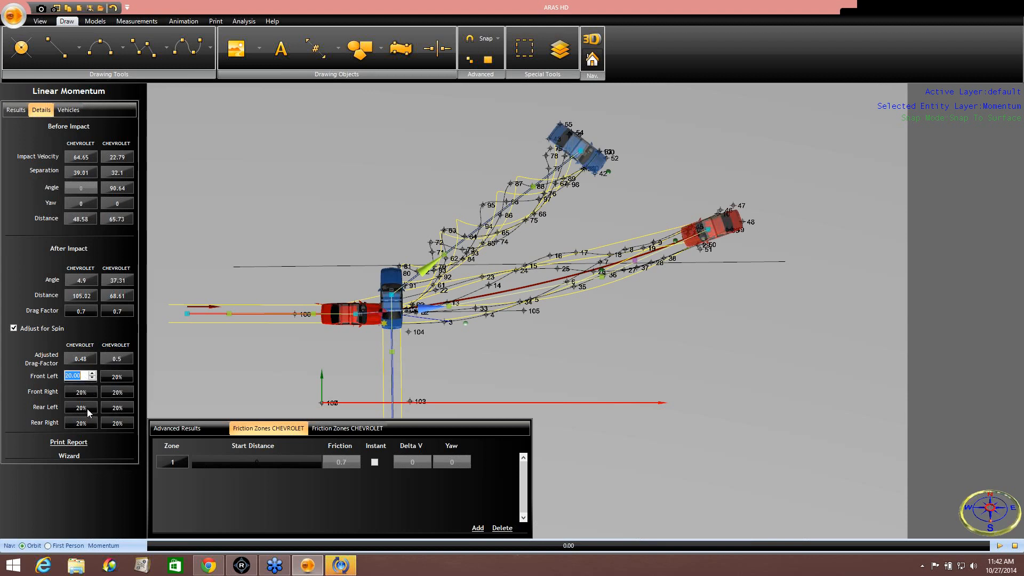
left_click(87, 408)
type("0")
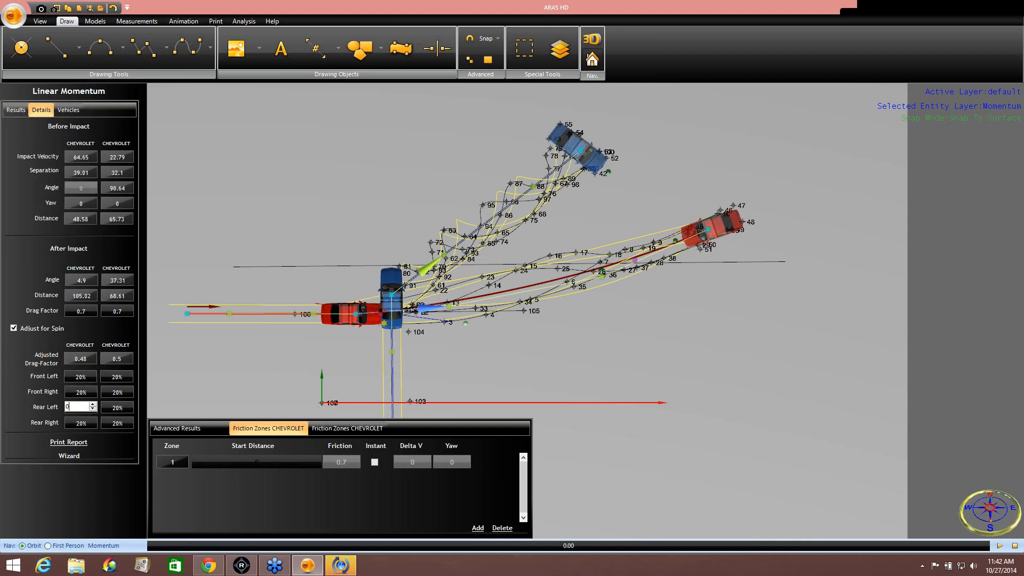
left_click(121, 409)
type("0")
left_click(266, 359)
left_click(81, 422)
type("0")
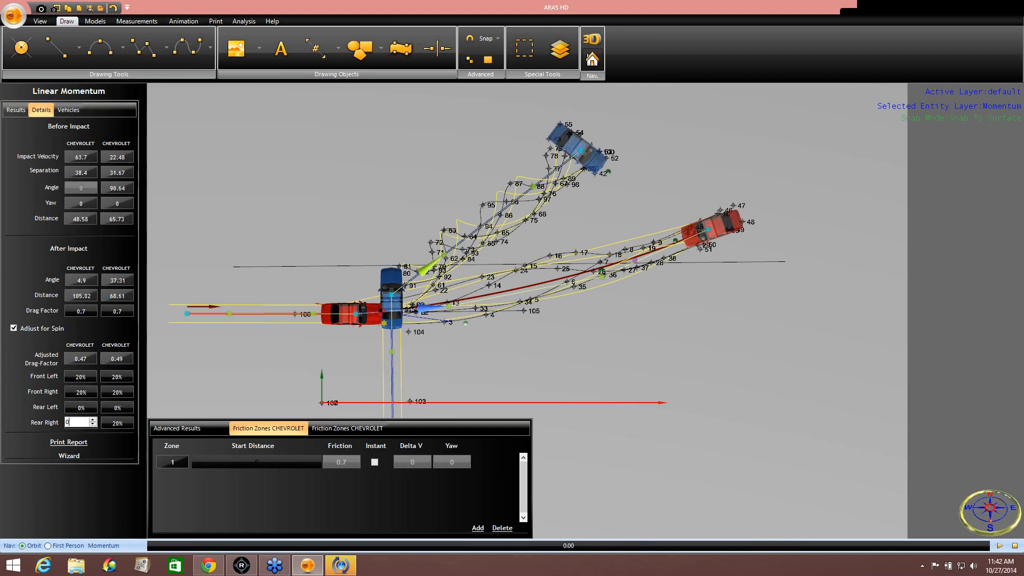
left_click(116, 423)
type("0")
left_click(226, 375)
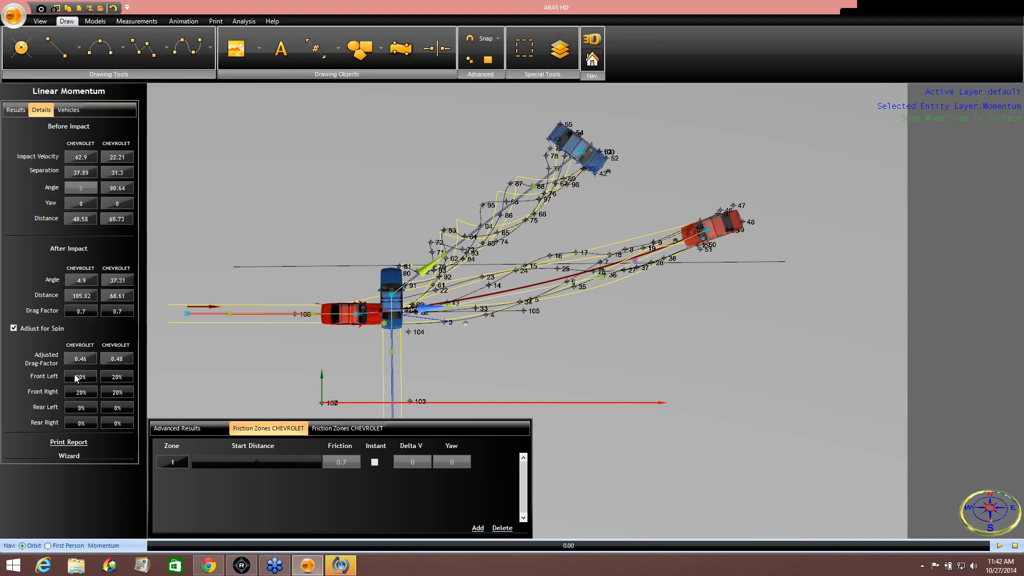
Set the front-right wheel percentage of both vehicles to 10%
left_click(86, 393)
type("10")
left_click(118, 395)
type("10")
left_click(279, 360)
Set the front-left and front-right wheel percentages of both vehicles to 0%
type("0")
left_click(118, 378)
type("0")
left_click(80, 392)
type("0")
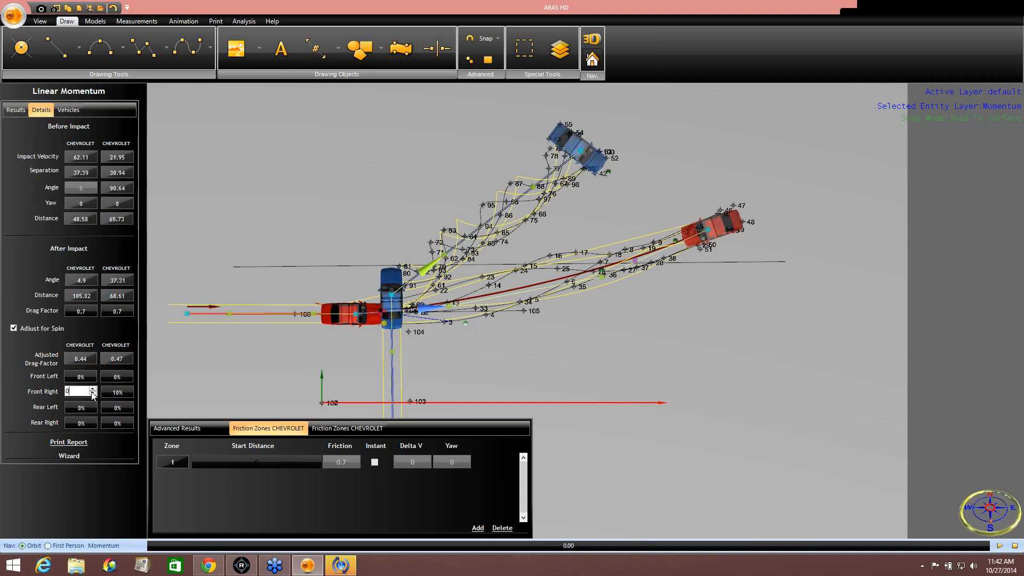
left_click(118, 392)
type("0")
left_click(431, 284)
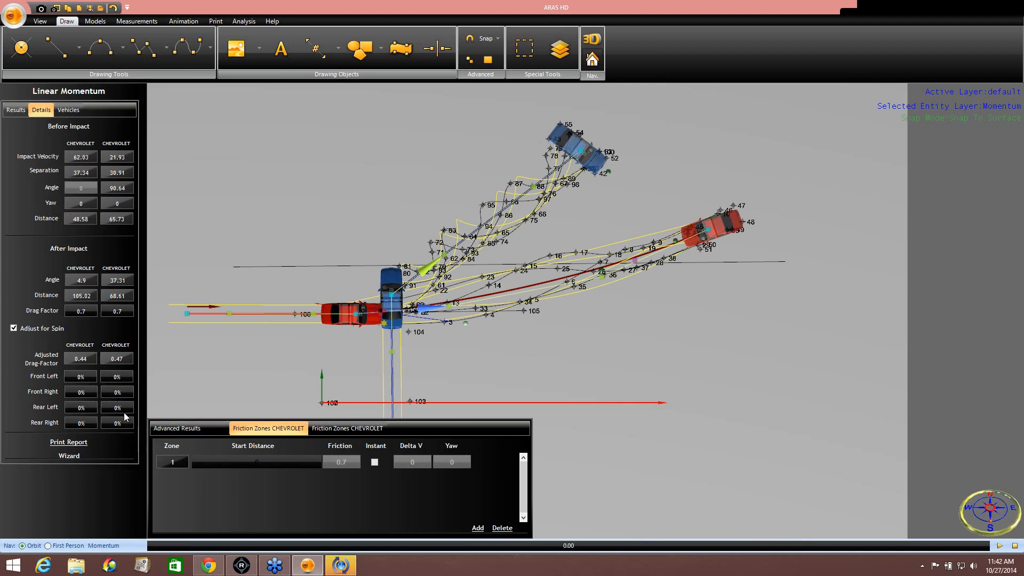
Rotate both vehicles at their rest positions to vary the spin-adjusted drag factors, and turn each back to its scene-evidence orientation
left_click_drag(605, 172, 619, 136)
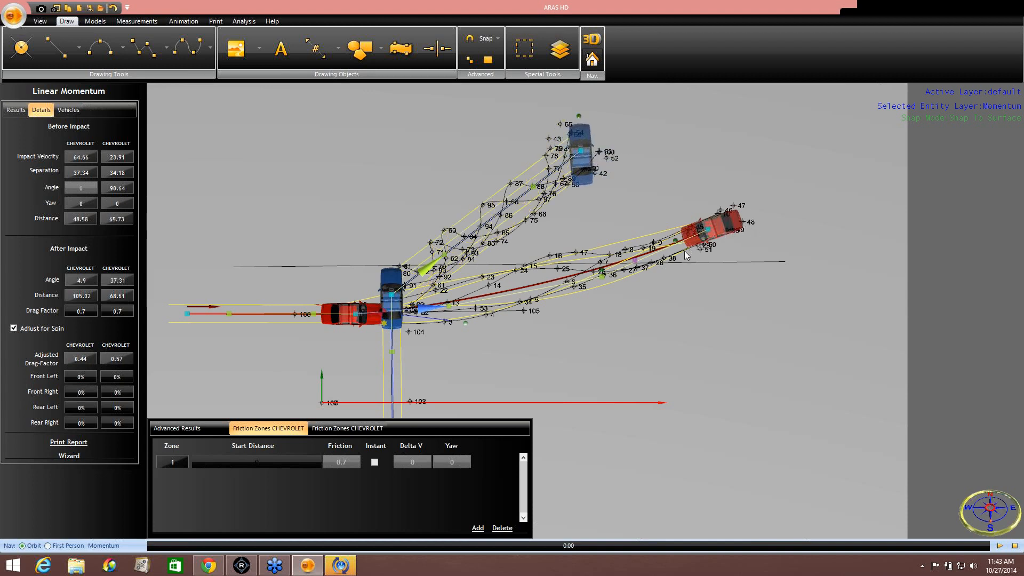
left_click_drag(676, 240, 757, 232)
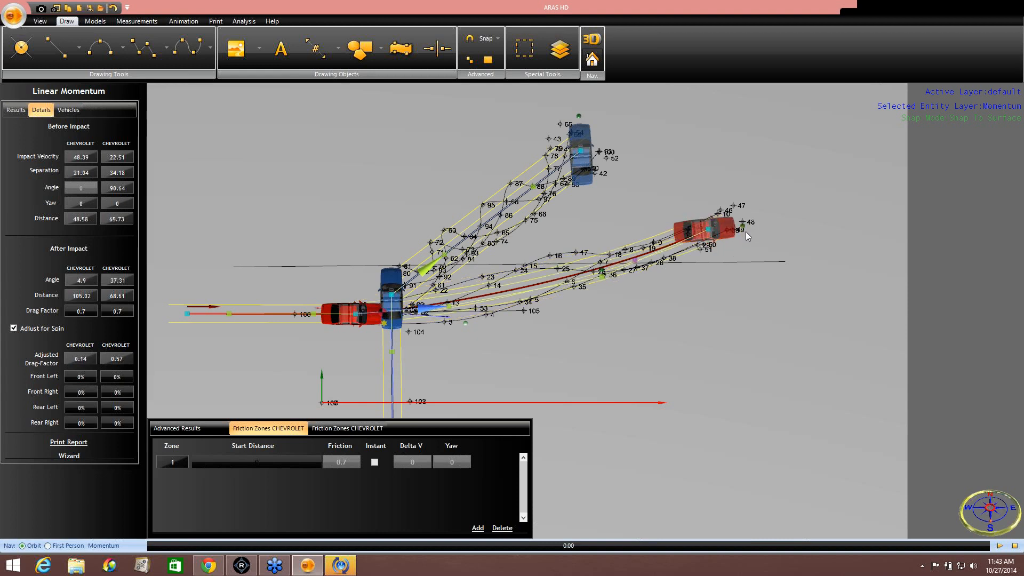
left_click_drag(742, 228, 678, 246)
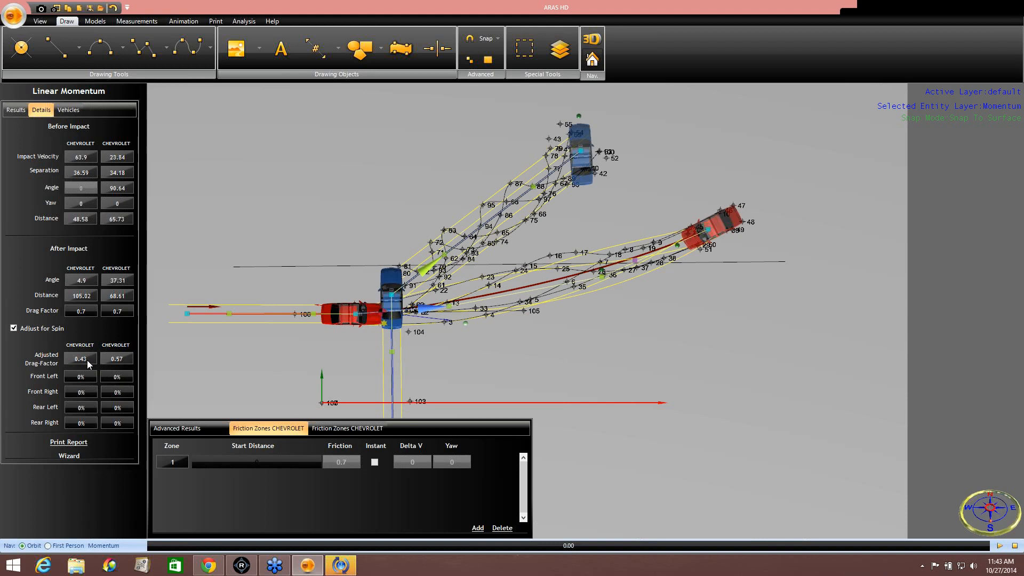
left_click_drag(579, 116, 628, 183)
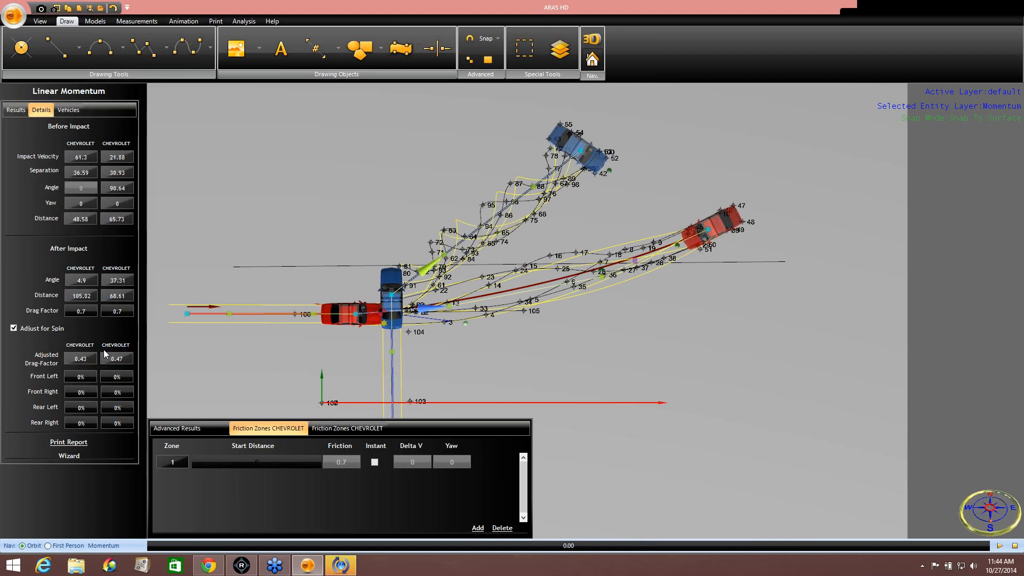
left_click(1013, 347)
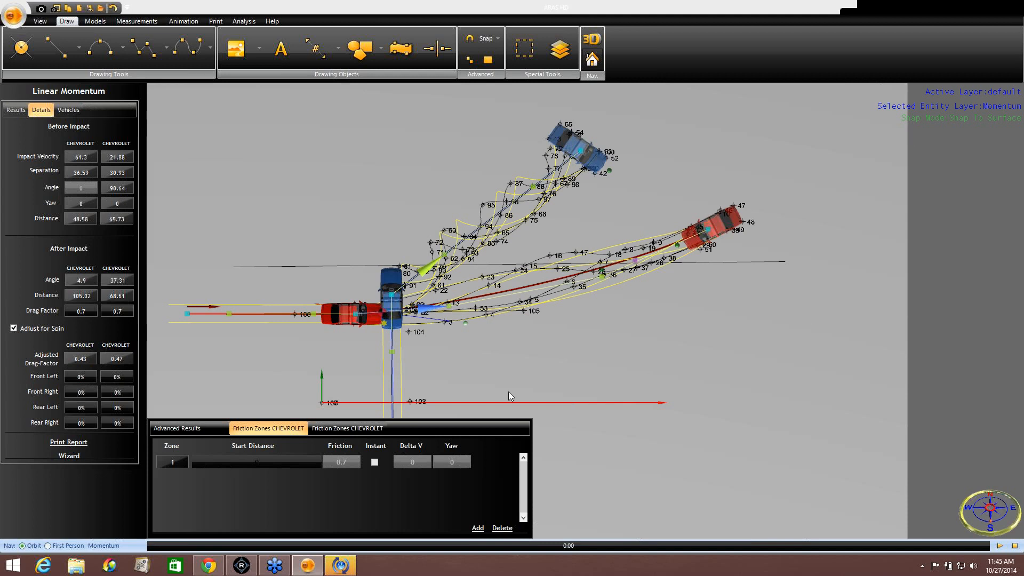
Set the front-left and front-right wheel percentages of both vehicles to 20% in the spin adjustment
left_click(82, 381)
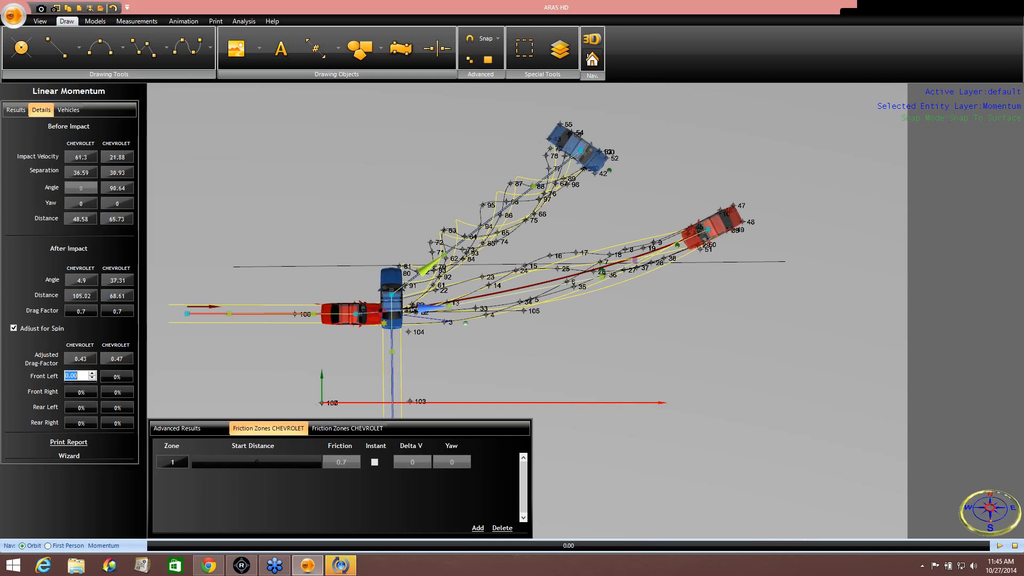
type("20")
left_click(116, 380)
type("20")
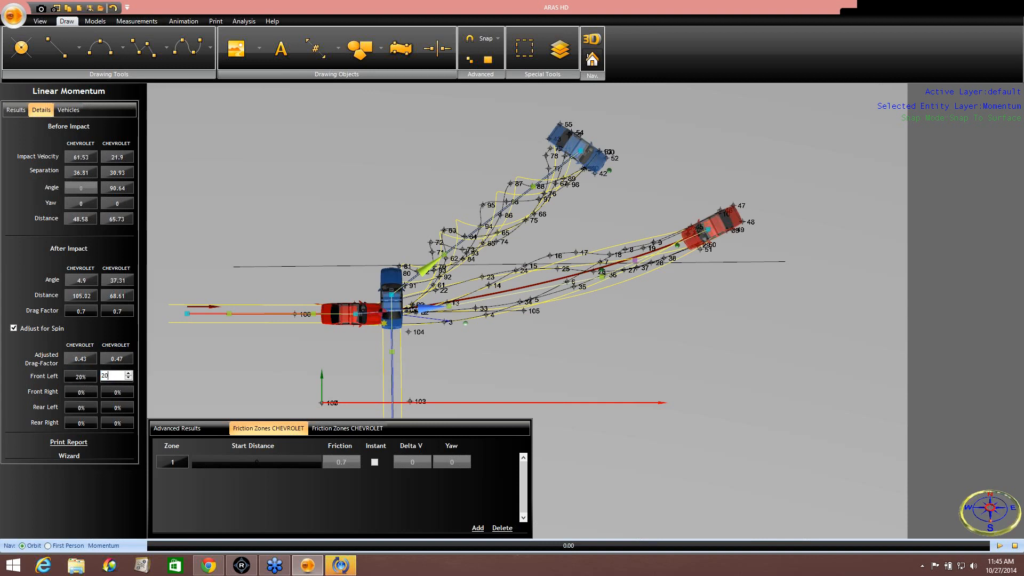
left_click(94, 391)
type("20")
left_click(115, 391)
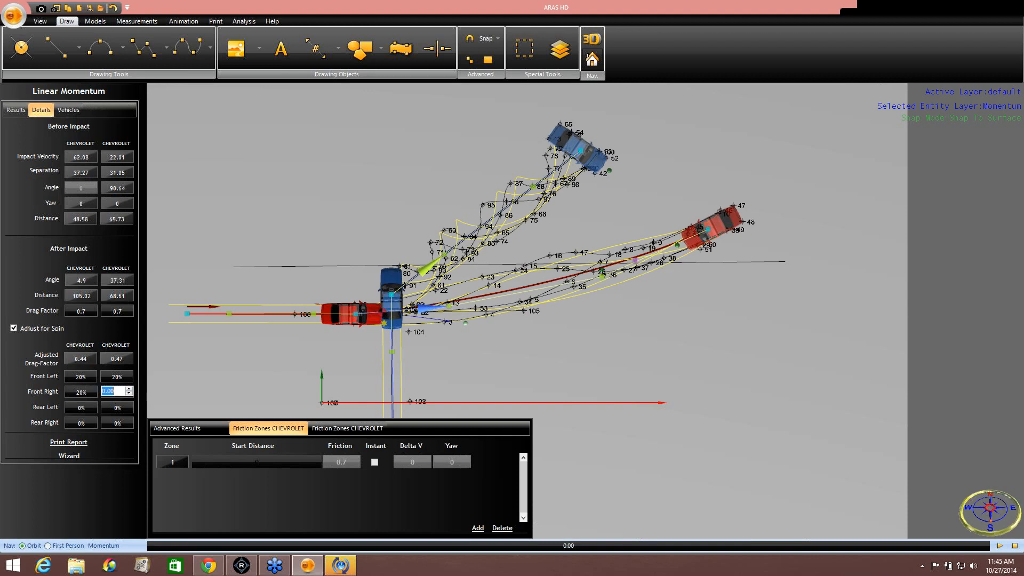
type("20")
Set the rear-left and rear-right wheel percentages of both vehicles to 20%
left_click(85, 408)
type("20")
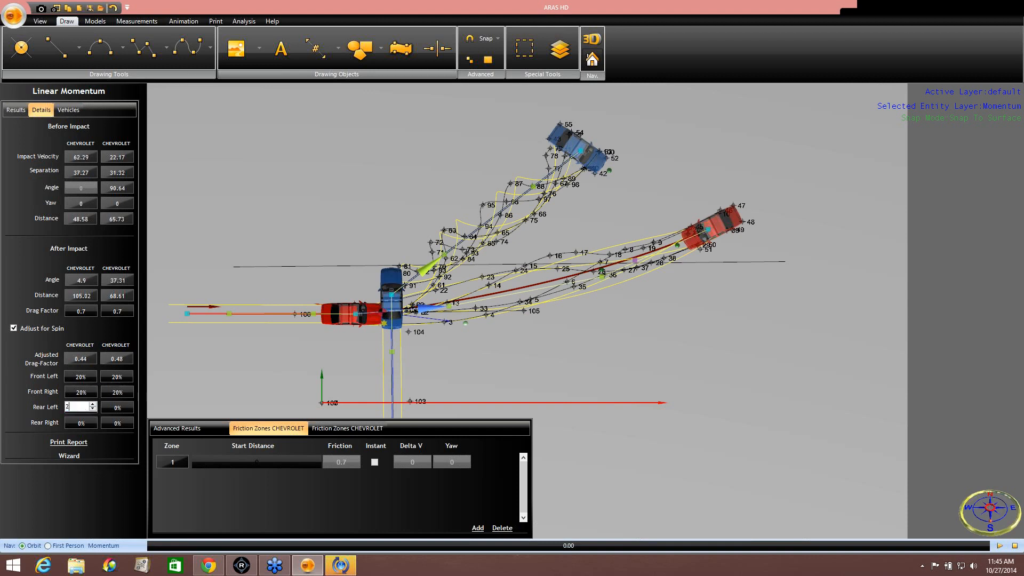
left_click(115, 407)
type("20")
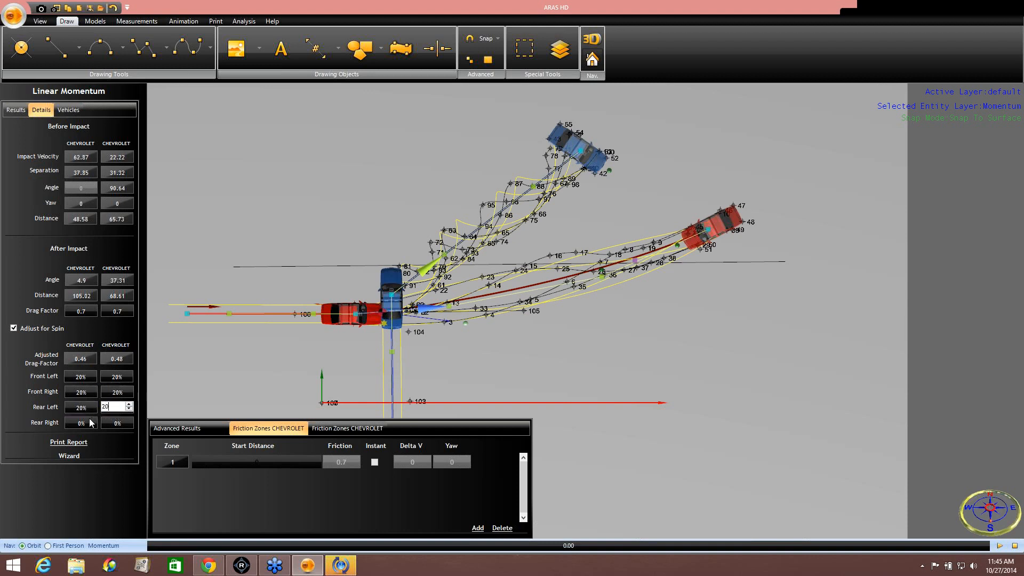
left_click(88, 422)
type("20")
left_click(116, 422)
type("2")
left_click(97, 440)
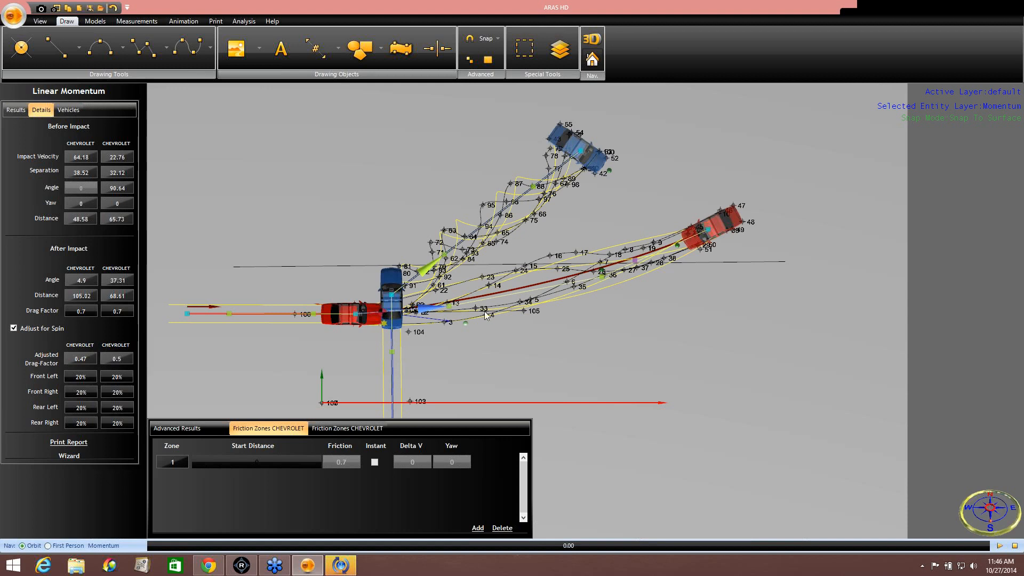
Swing the blue vehicle's approach path to about 167° and about 158° to test near-inline angles, and return it to about 91°
middle_click_drag(581, 344, 668, 321)
scroll(653, 321, "down", 1)
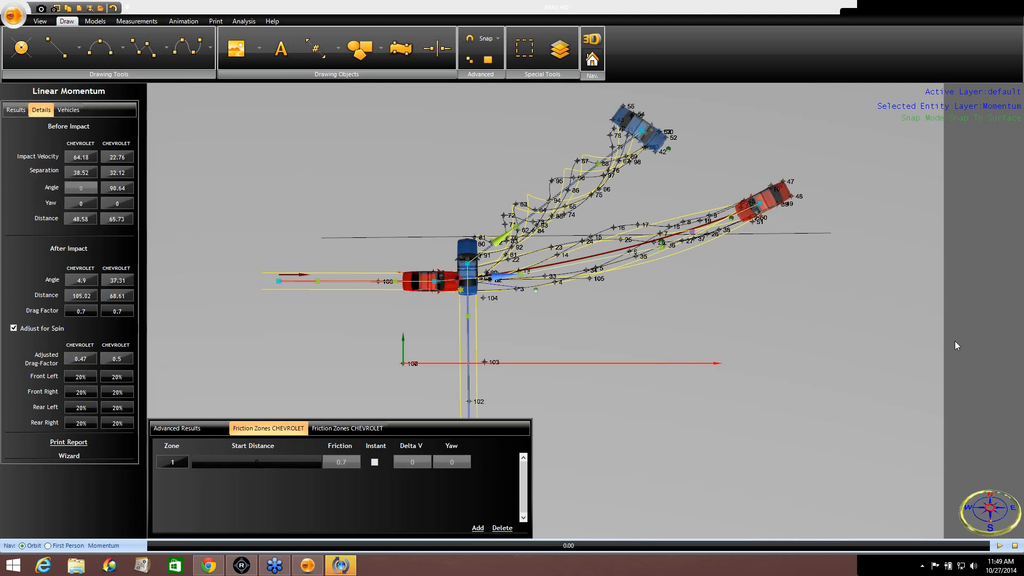
middle_click_drag(682, 337, 702, 215)
left_click_drag(491, 354, 714, 195)
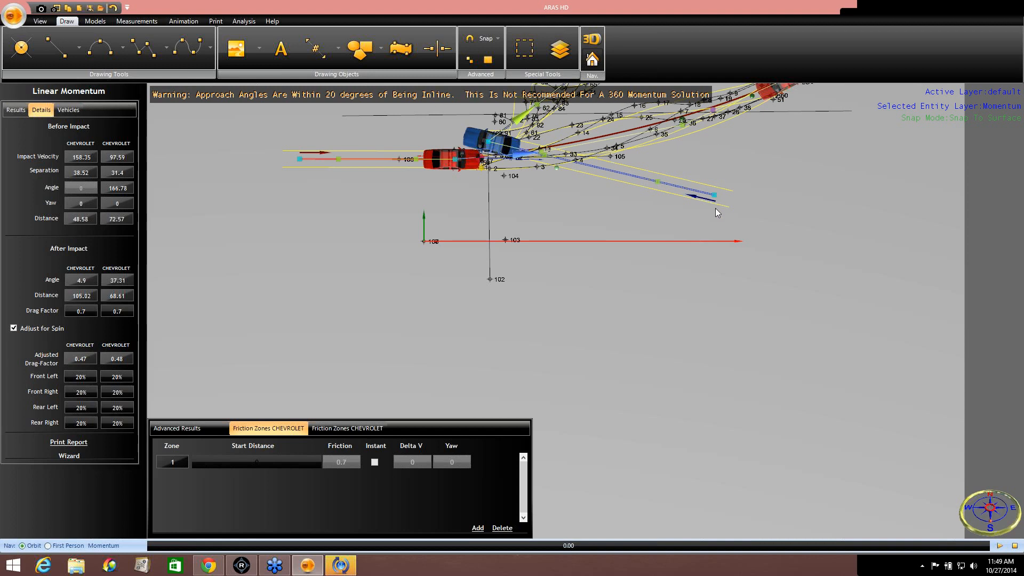
left_click_drag(714, 196, 700, 229)
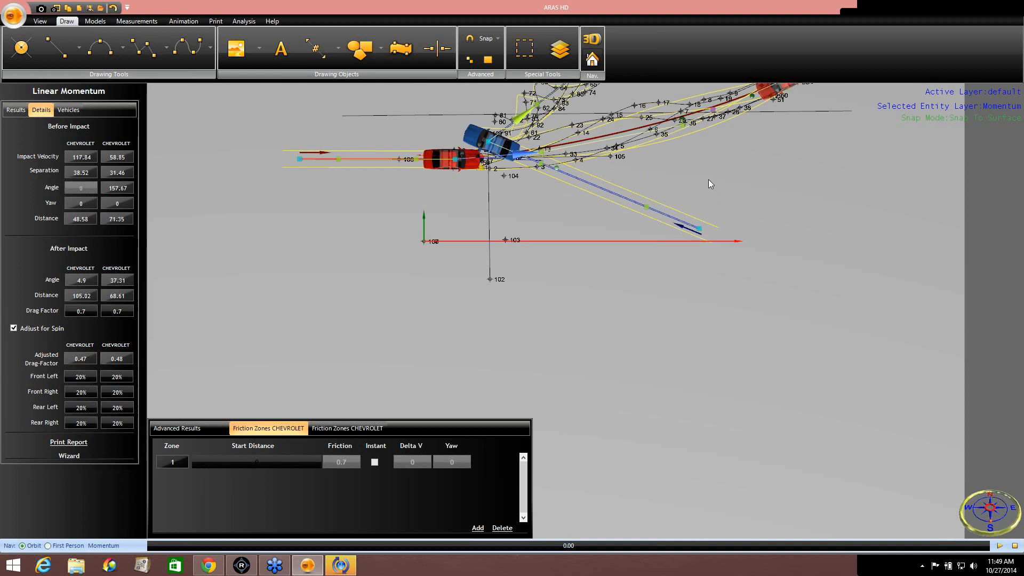
left_click_drag(699, 229, 496, 377)
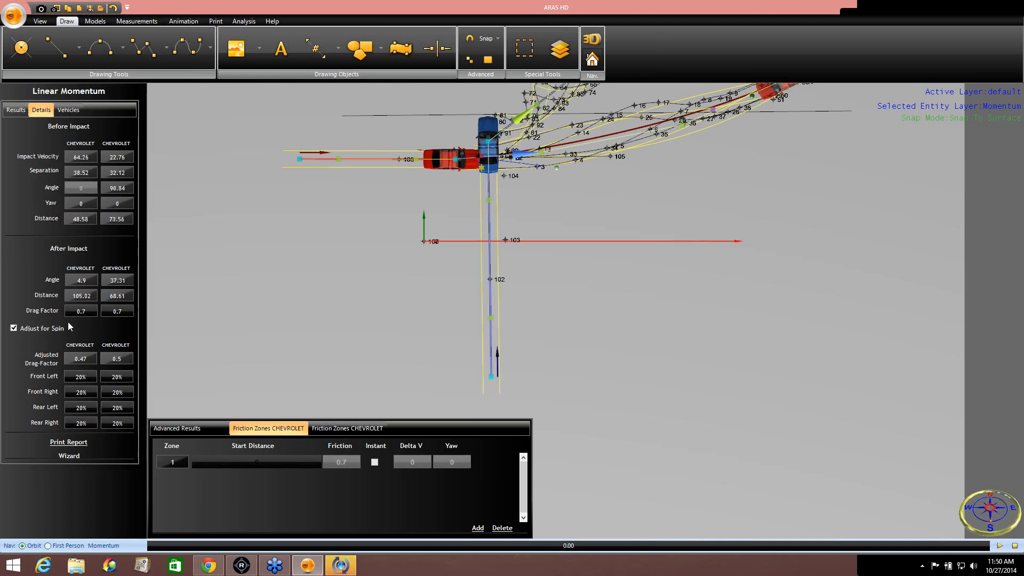
Set the front-left and front-right wheel percentages of both vehicles to 100%
left_click(84, 376)
type("100")
left_click(119, 376)
type("100")
type("100")
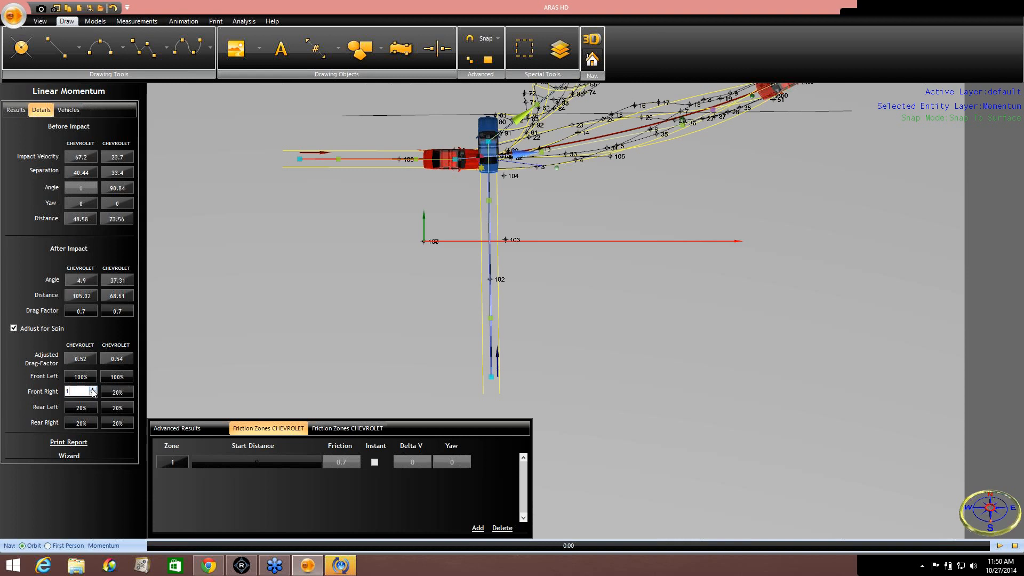
left_click(110, 392)
type("1000")
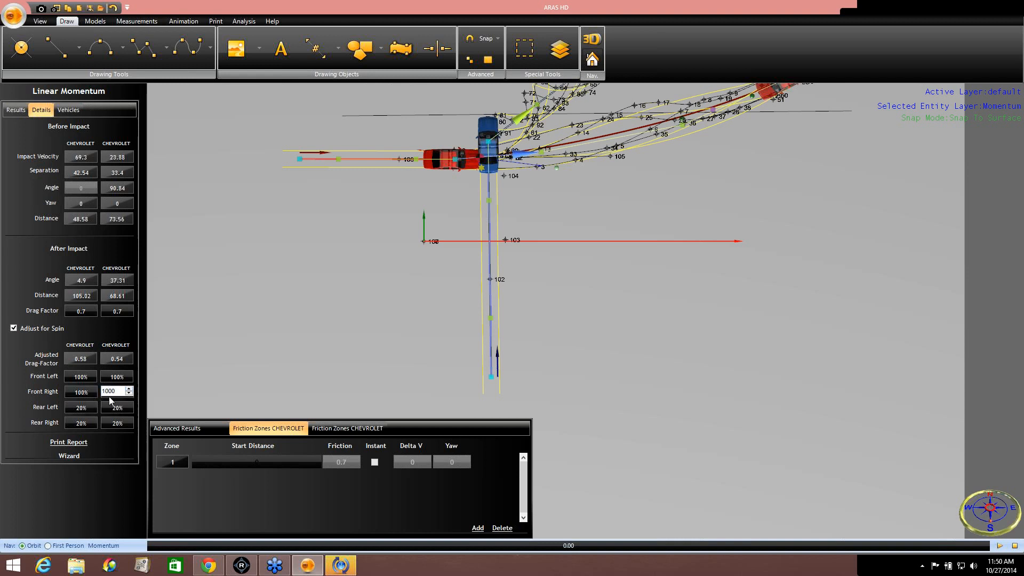
Set the rear-left and rear-right wheel percentages of both vehicles to 100%, and turn off the spin adjustment
left_click(82, 407)
type("100")
left_click(114, 408)
type("100")
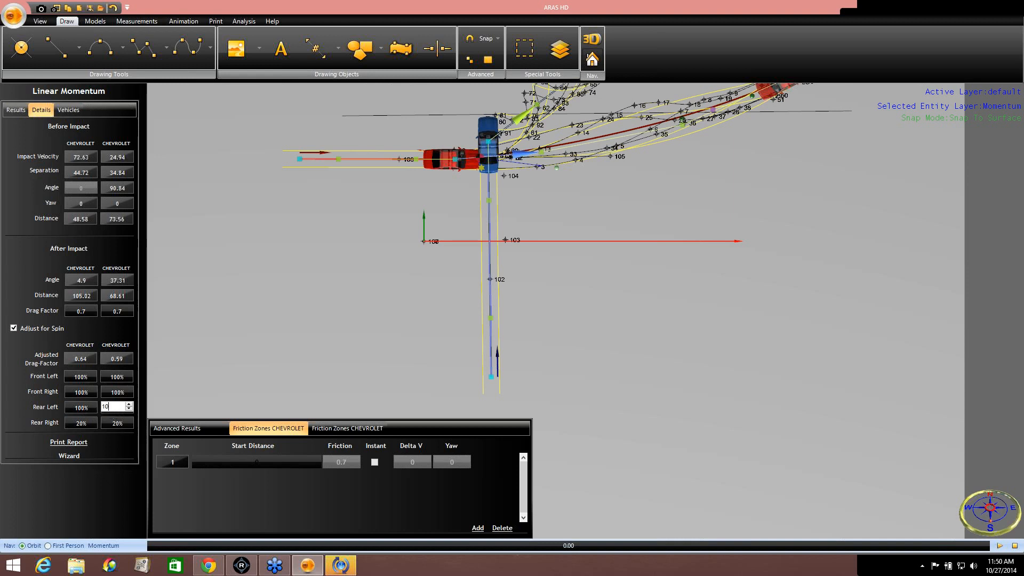
left_click(96, 422)
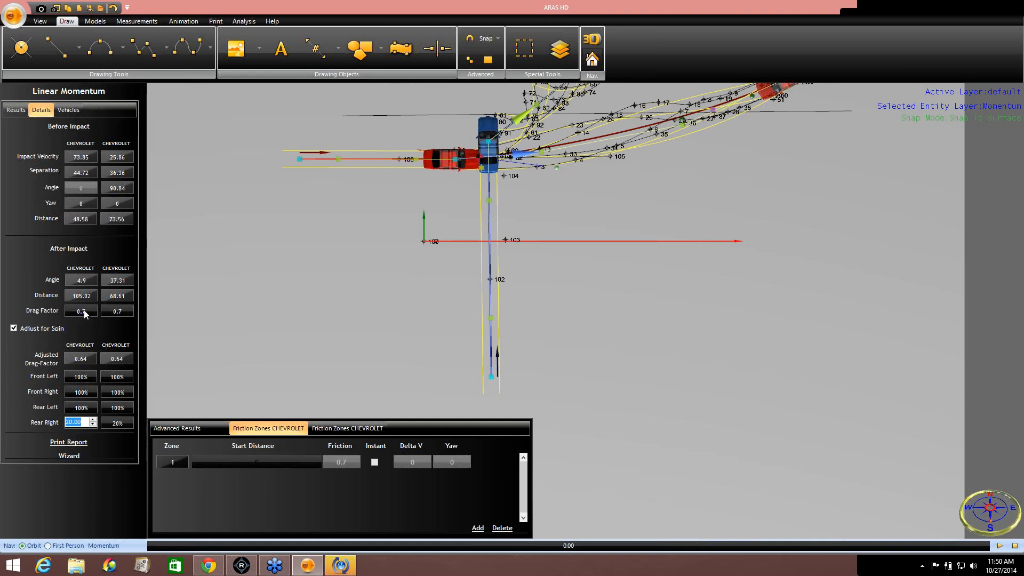
type("100")
left_click(121, 424)
left_click(127, 425)
type("100")
left_click(315, 366)
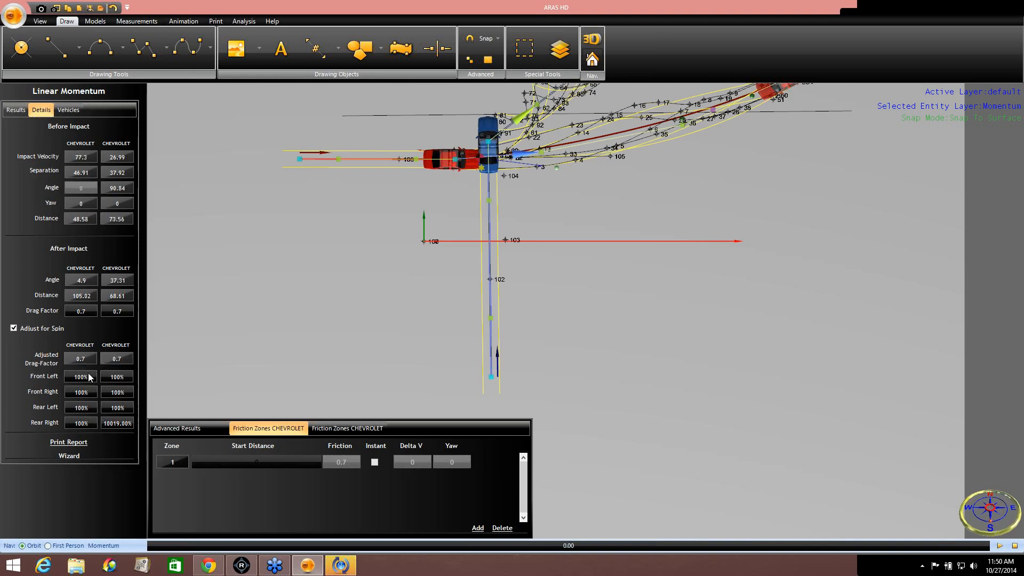
left_click(14, 328)
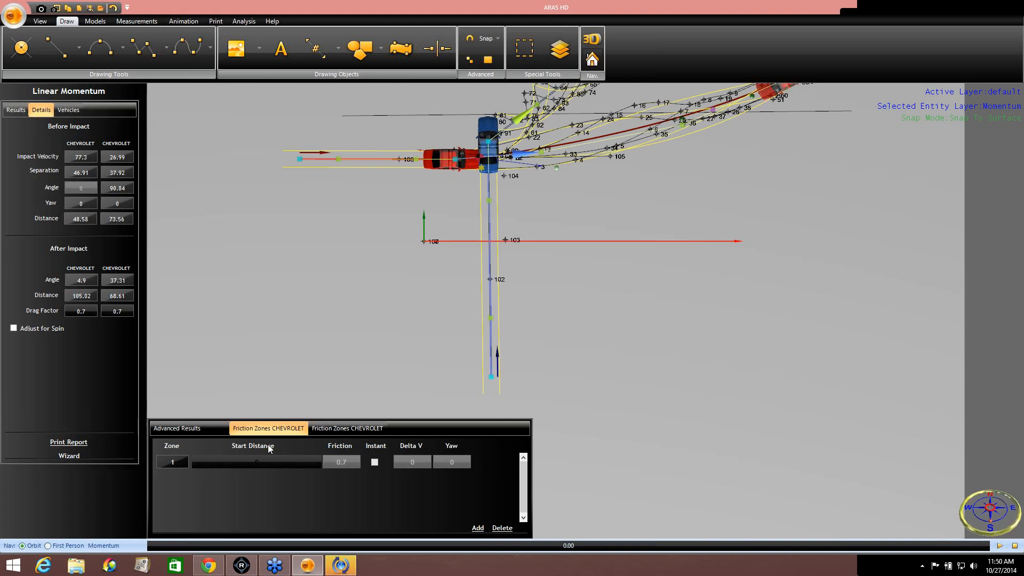
Try out a collinear momentum analysis placed clear of the crash scene, and delete it
left_click(244, 21)
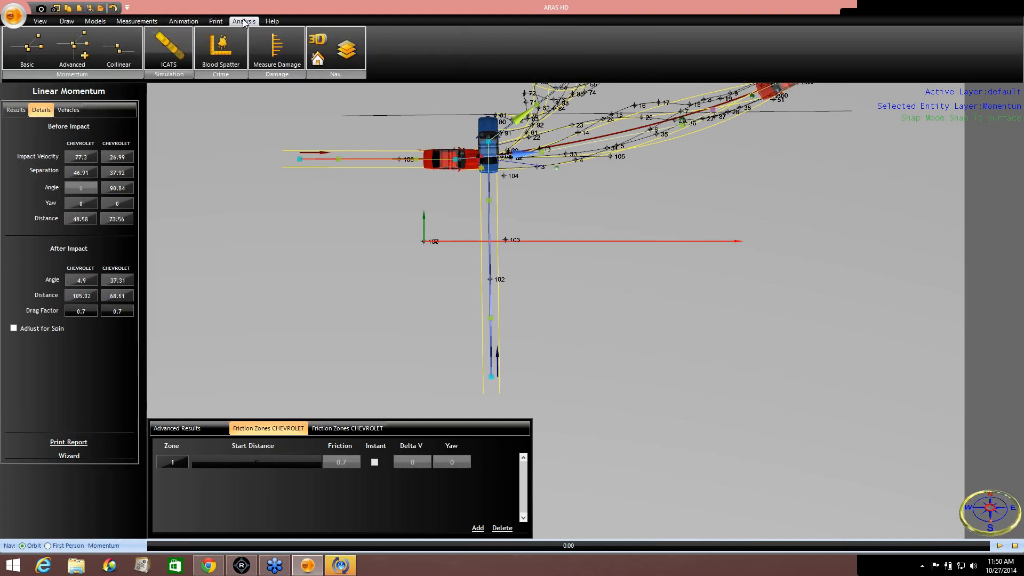
left_click(118, 51)
scroll(563, 317, "down", 3)
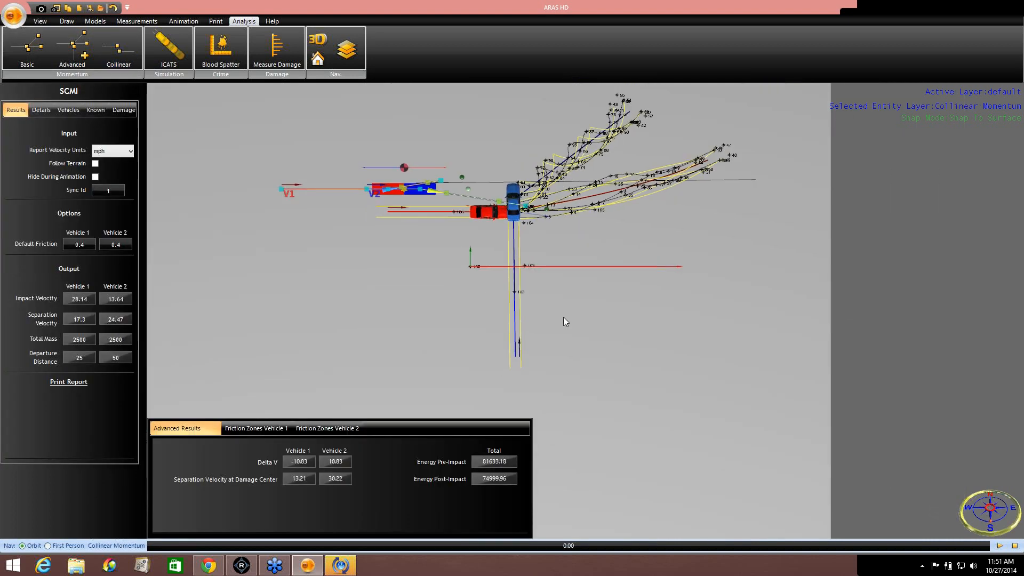
middle_click_drag(401, 256, 471, 236)
left_click_drag(475, 168, 374, 322)
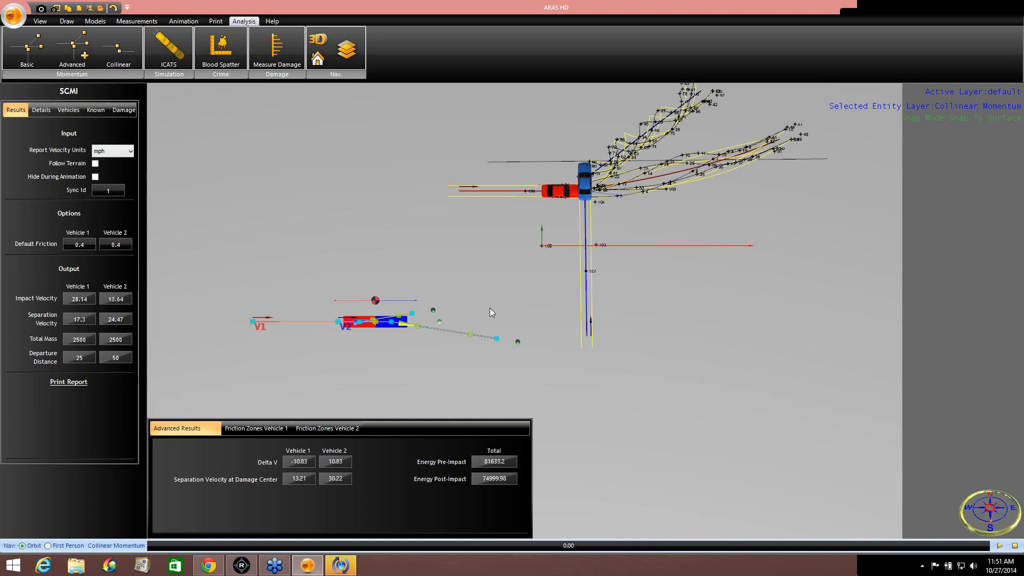
key("Delete")
middle_click_drag(664, 305, 614, 425)
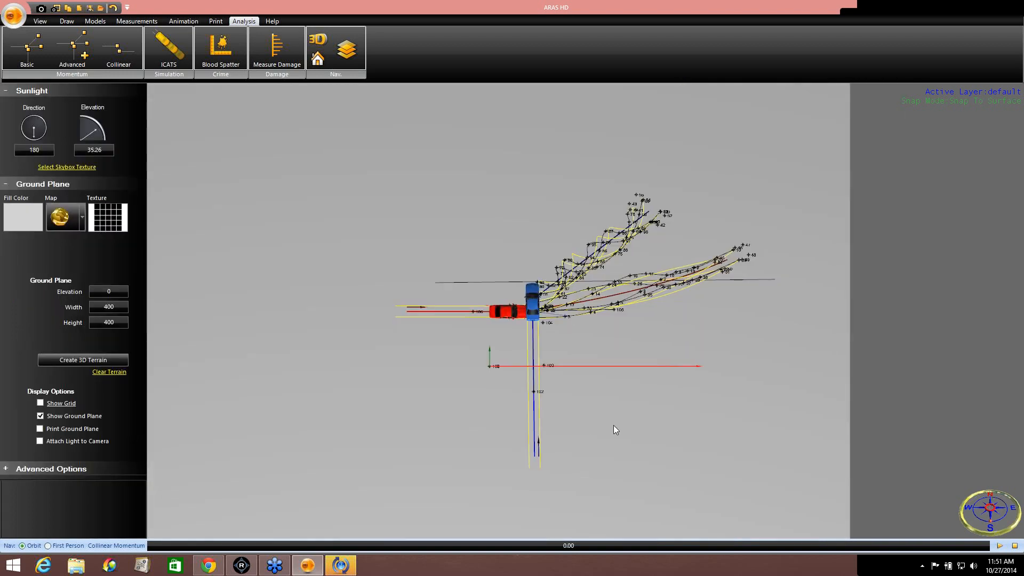
scroll(626, 422, "up", 2)
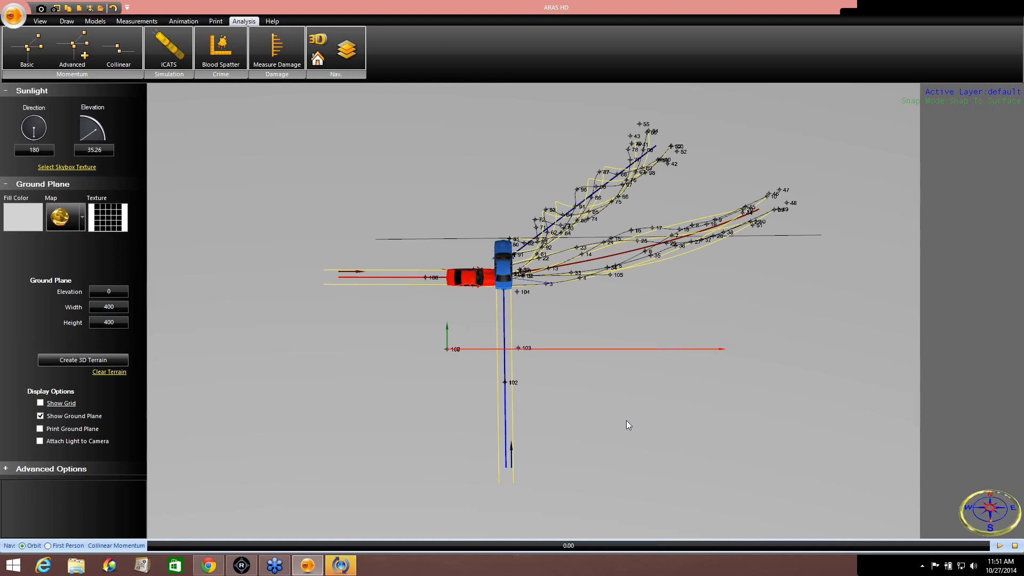
left_click(1015, 338)
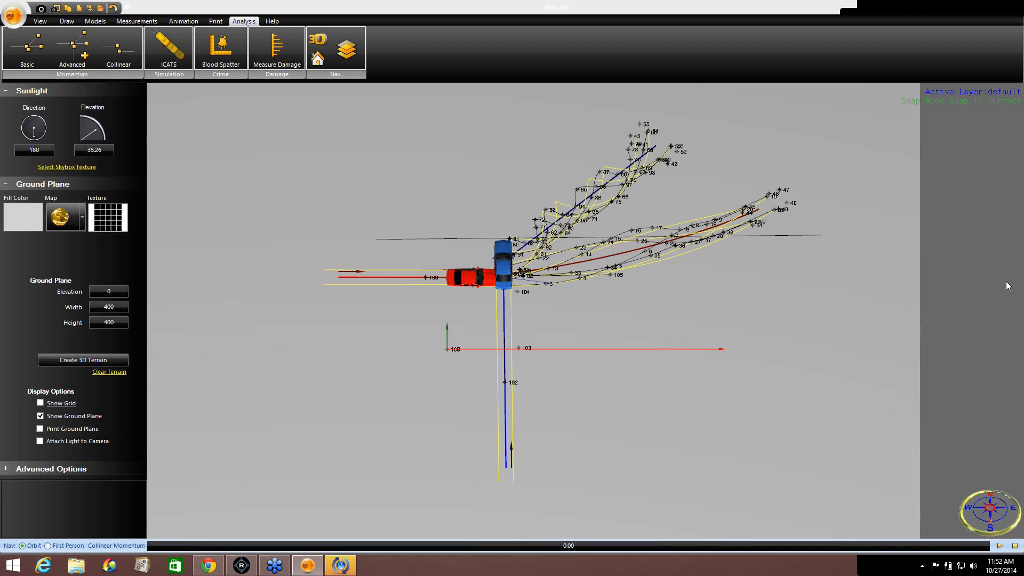
middle_click_drag(811, 280, 771, 266)
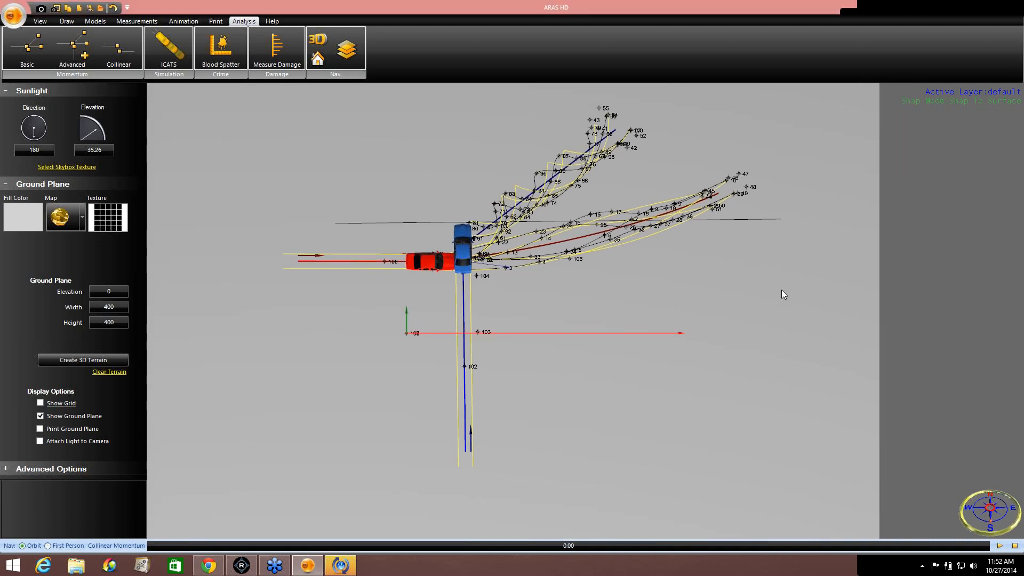